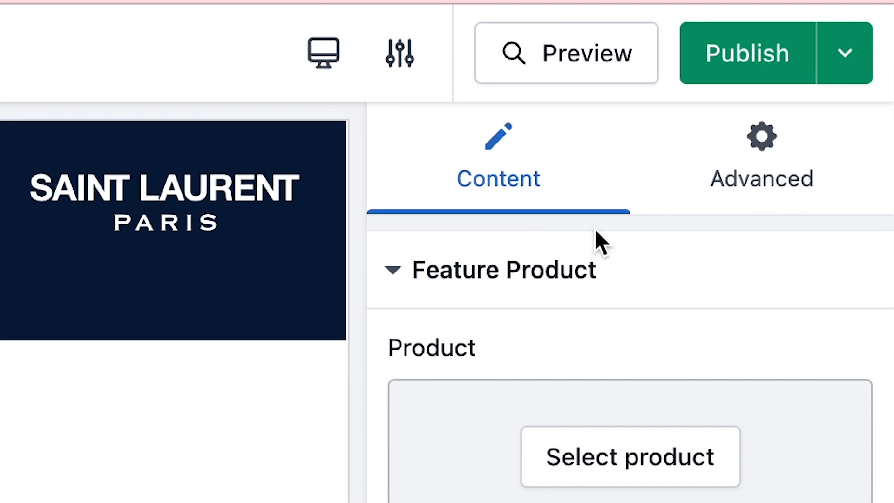
# Choose THE TIMBERLINE JACKET as the product shown in the Feature Product block
pyautogui.click(738, 184)
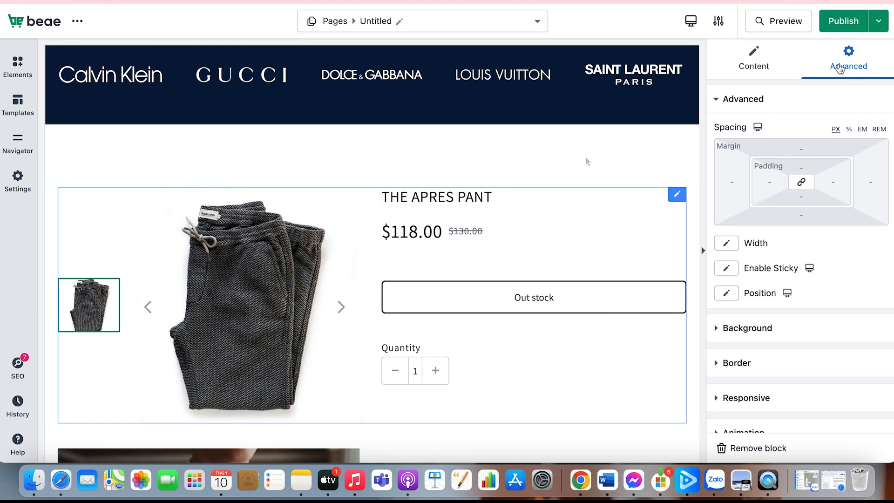
pyautogui.click(766, 64)
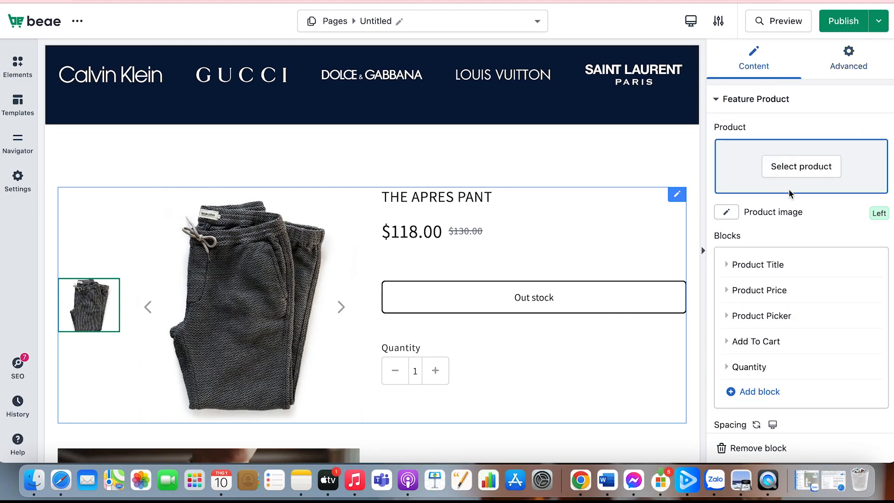
pyautogui.click(794, 164)
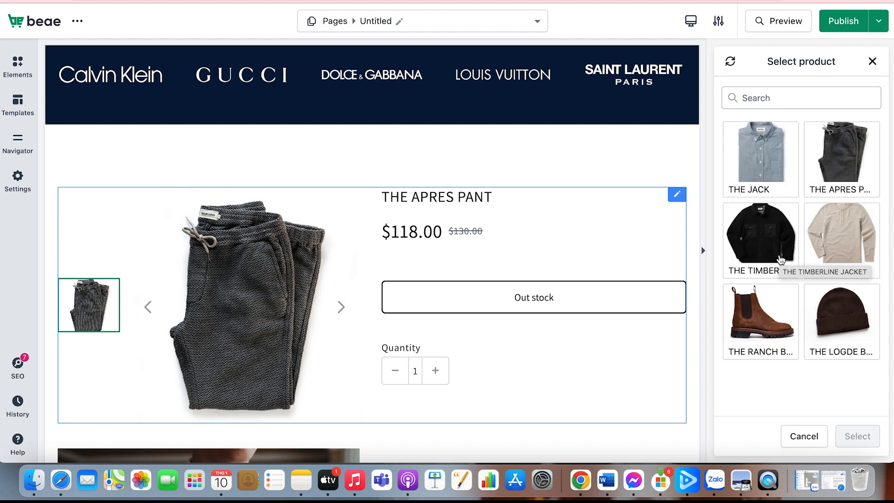
pyautogui.click(763, 235)
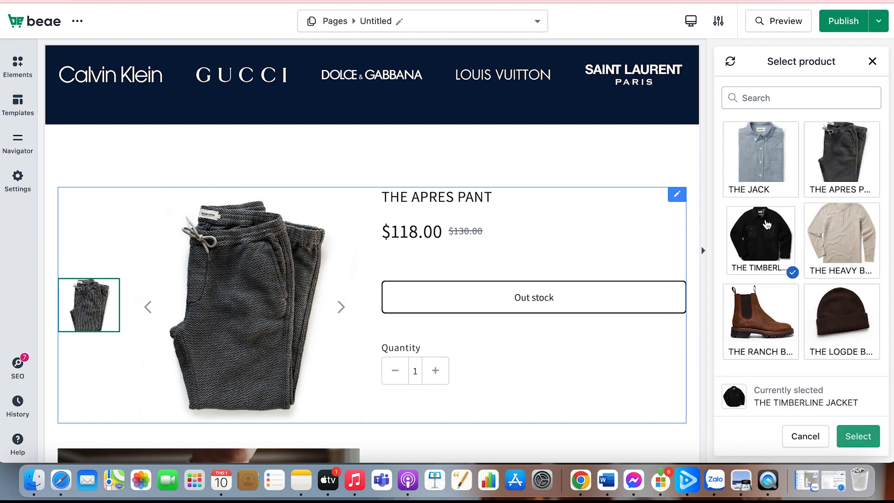
pyautogui.click(857, 435)
pyautogui.scroll(-4, 613, 349)
pyautogui.scroll(3, 612, 350)
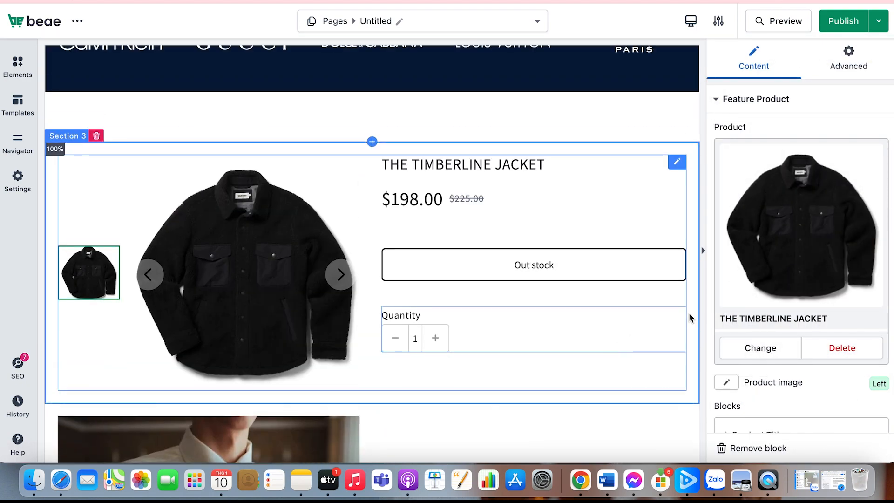
# Try the Top position for the featured product's image
pyautogui.scroll(-3, 774, 289)
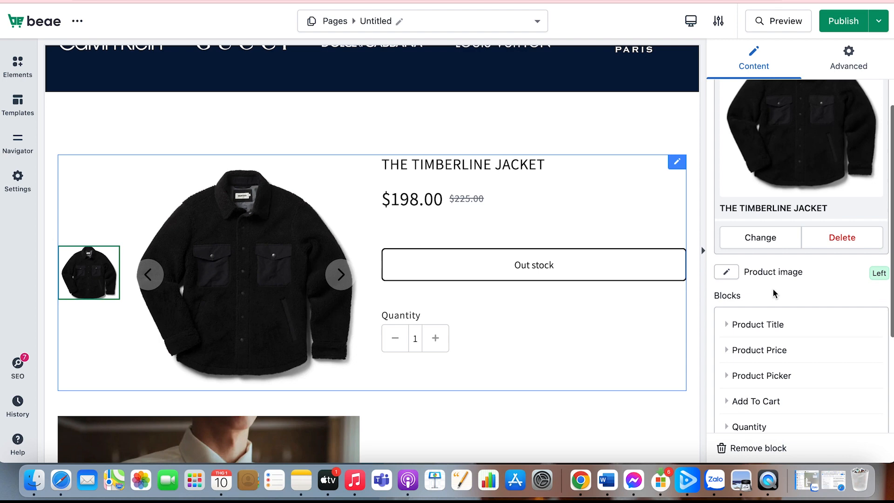
pyautogui.click(733, 273)
pyautogui.scroll(-2, 757, 328)
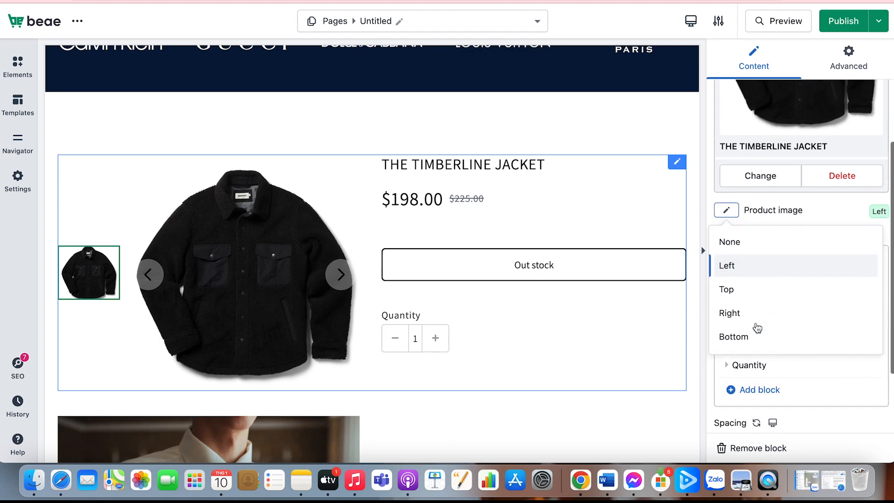
pyautogui.click(750, 290)
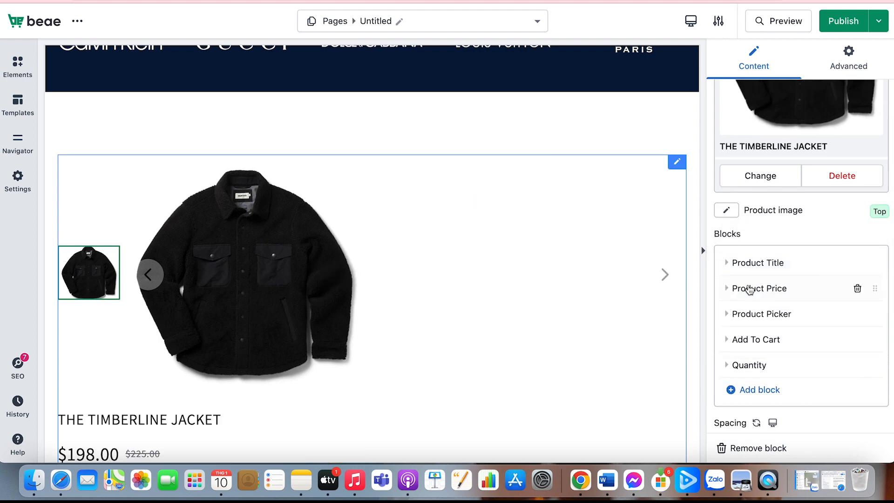
pyautogui.scroll(-2, 748, 293)
pyautogui.scroll(2, 749, 296)
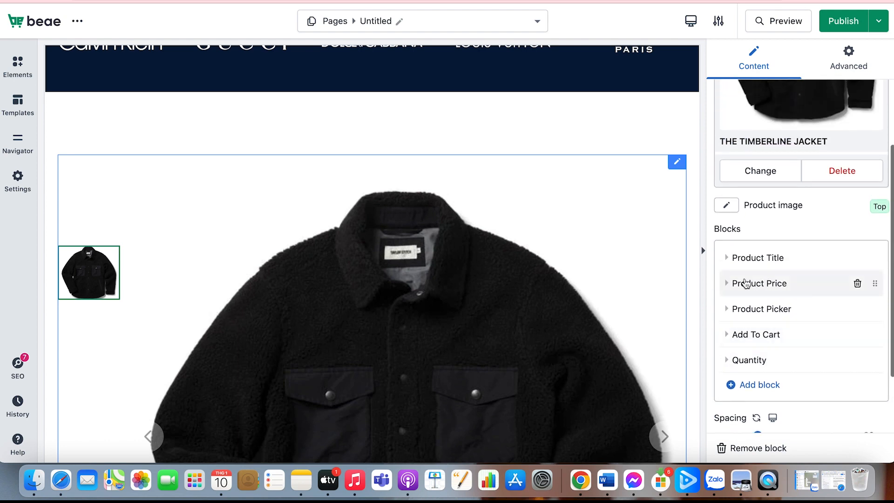
# Try the Right and Bottom positions for the featured product's image and return it to Left
pyautogui.click(733, 207)
pyautogui.click(738, 260)
pyautogui.click(735, 208)
pyautogui.click(741, 308)
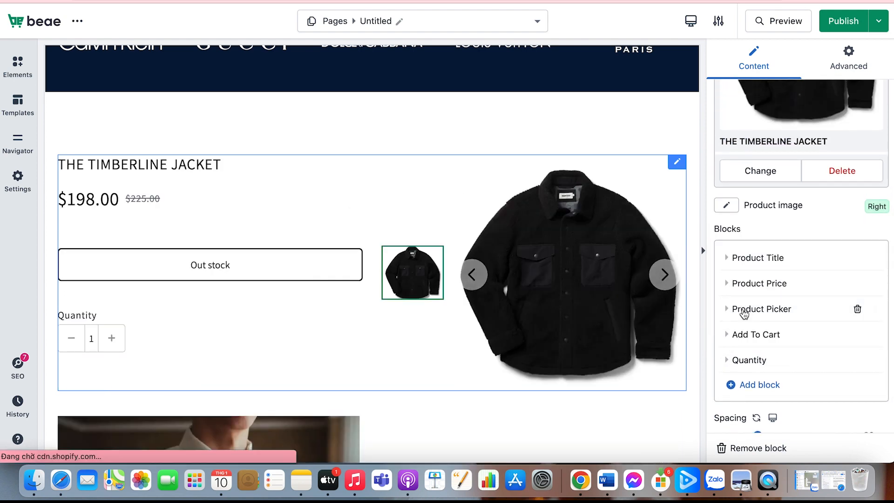
pyautogui.click(725, 207)
pyautogui.click(745, 332)
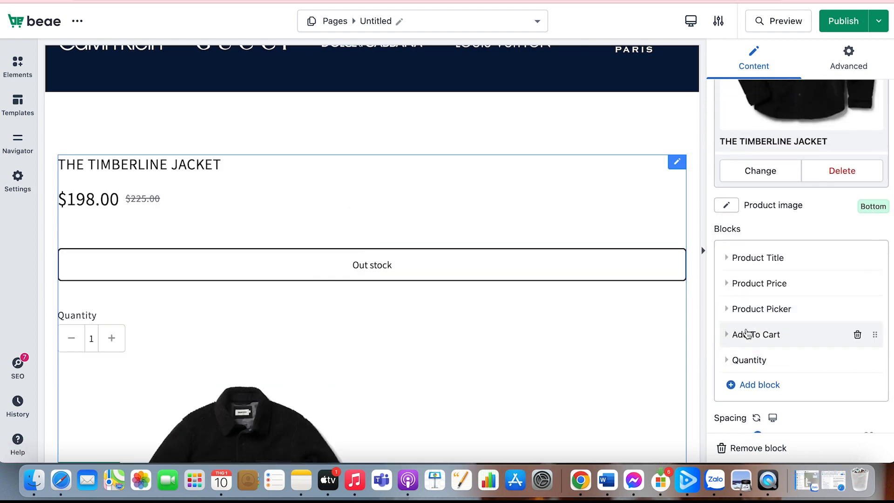
pyautogui.click(727, 207)
pyautogui.click(754, 309)
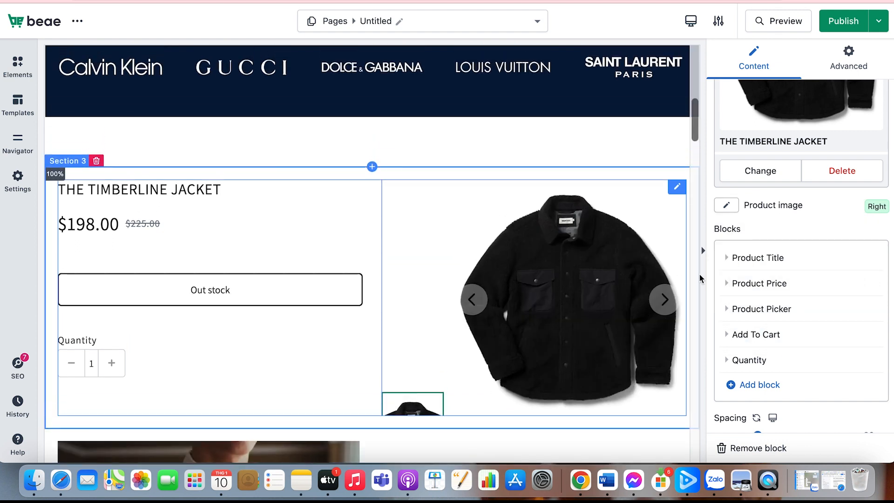
pyautogui.click(726, 206)
pyautogui.click(729, 259)
pyautogui.scroll(-1, 699, 312)
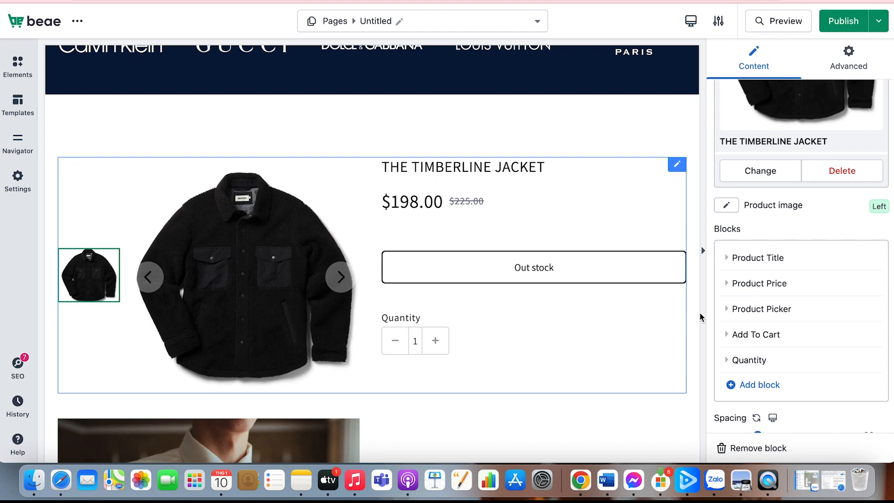
# Add a Product description block to the featured product's blocks
pyautogui.scroll(-1, 783, 299)
pyautogui.scroll(-3, 785, 301)
pyautogui.scroll(2, 784, 301)
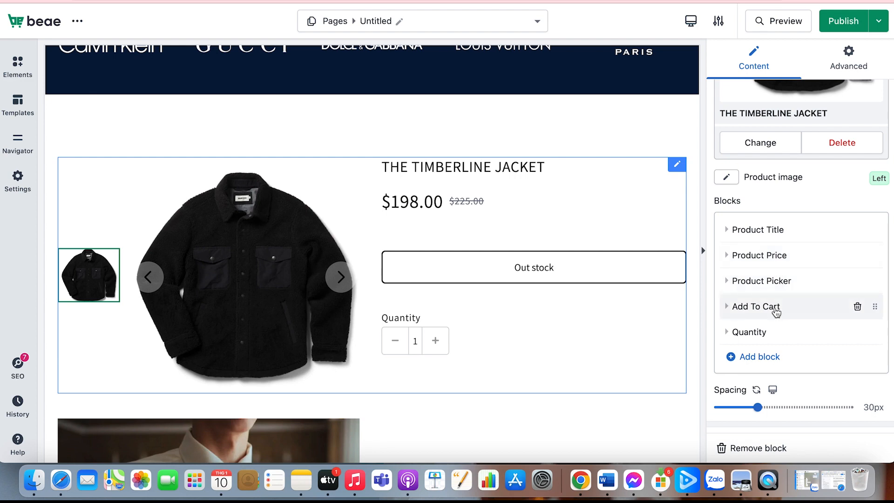
pyautogui.click(770, 360)
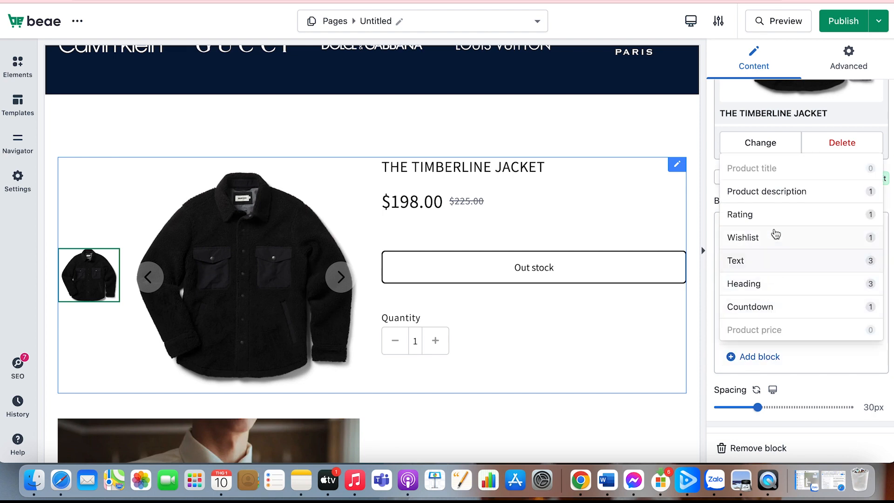
pyautogui.click(778, 200)
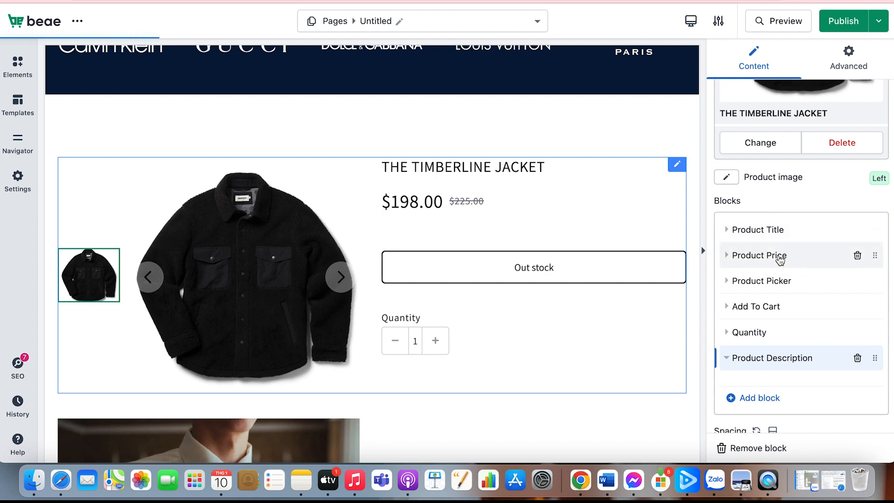
# Try reordering the Product Title block, keep it first in the list, and delete the Product Description block
pyautogui.moveTo(875, 232)
pyautogui.mouseDown()
pyautogui.moveTo(865, 306)
pyautogui.moveTo(871, 233)
pyautogui.mouseUp()
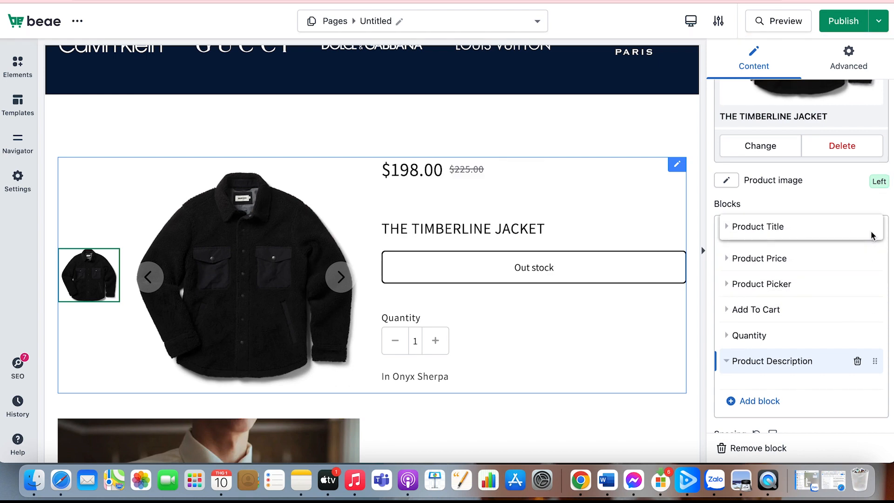
pyautogui.click(857, 361)
# Set the Feature Product block's spacing to 51px
pyautogui.scroll(-1, 811, 385)
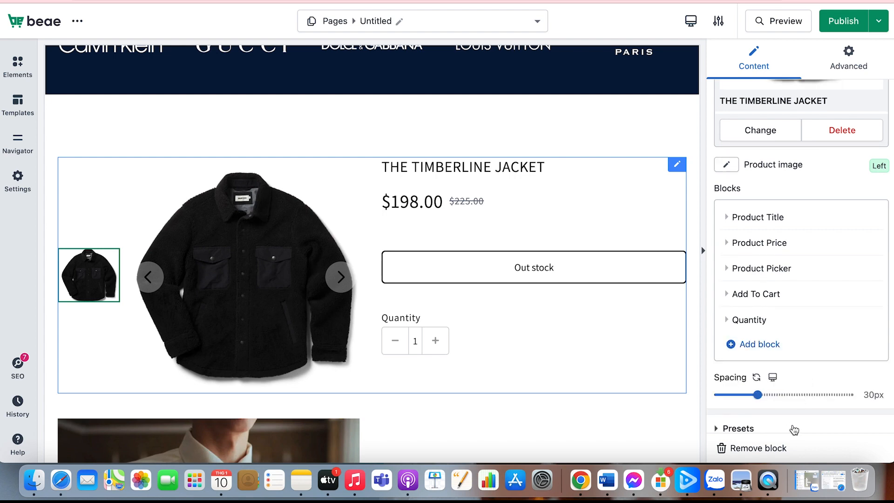
pyautogui.moveTo(759, 395); pyautogui.dragTo(786, 403)
pyautogui.scroll(-2, 773, 381)
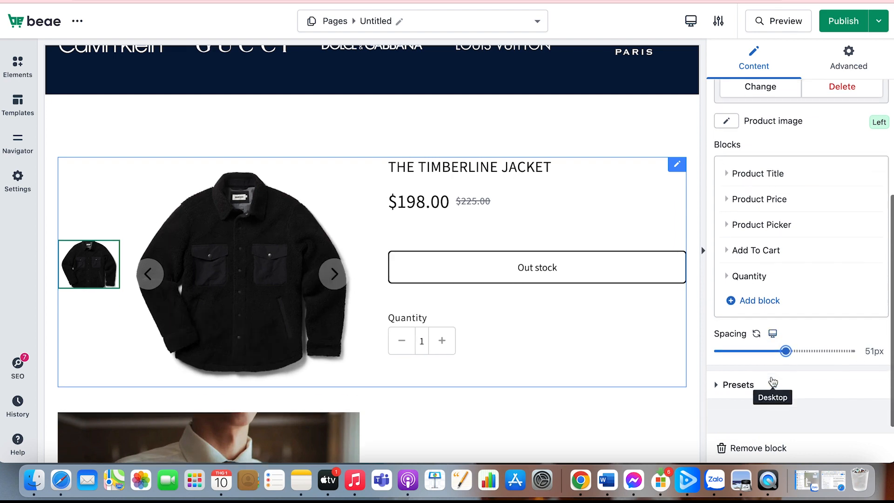
# Browse the library presets for the Feature Product block and view the saved presets
pyautogui.click(764, 378)
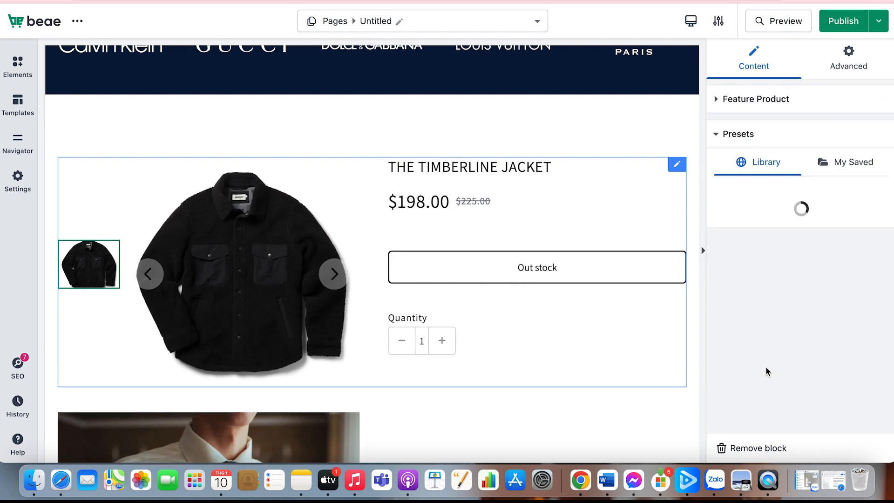
pyautogui.scroll(-6, 767, 370)
pyautogui.scroll(-4, 770, 359)
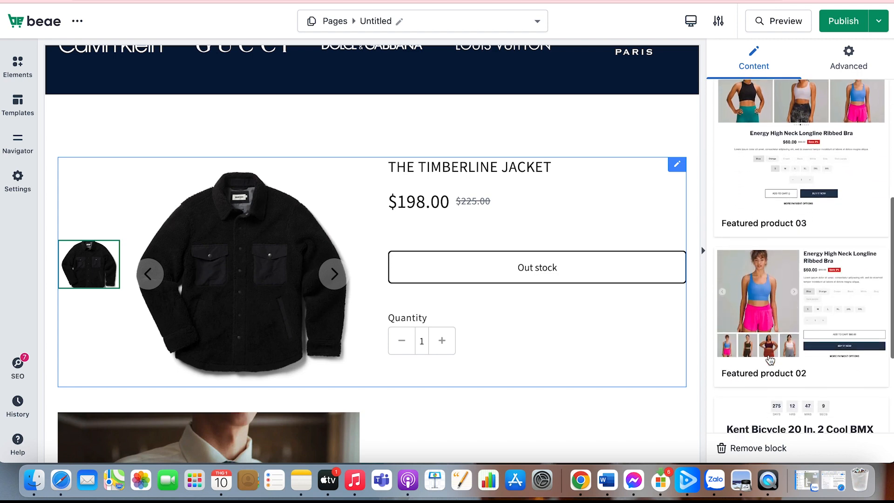
pyautogui.scroll(12, 830, 203)
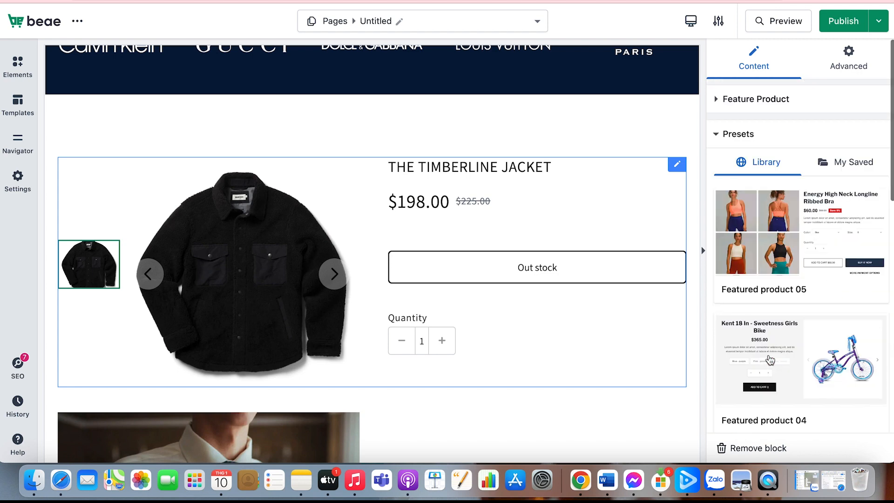
pyautogui.click(848, 162)
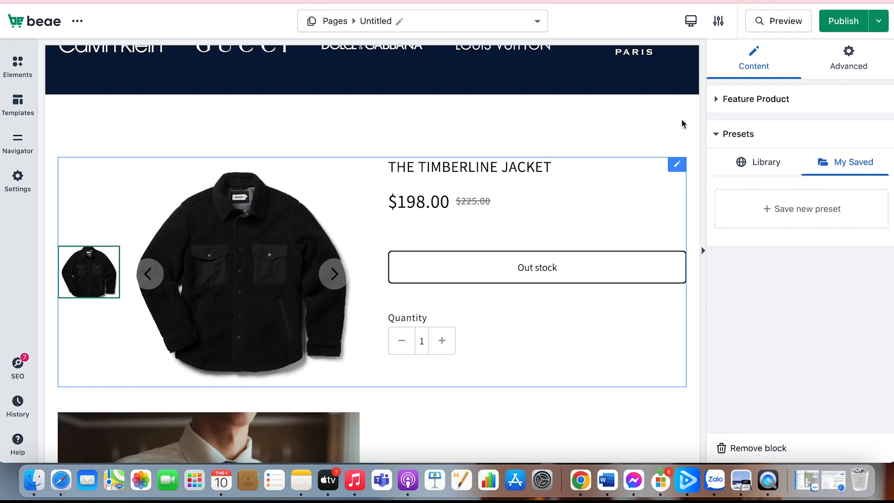
# Set the product block's top margin to -66 px and its top padding to 9 px
pyautogui.click(848, 64)
pyautogui.scroll(-2, 751, 328)
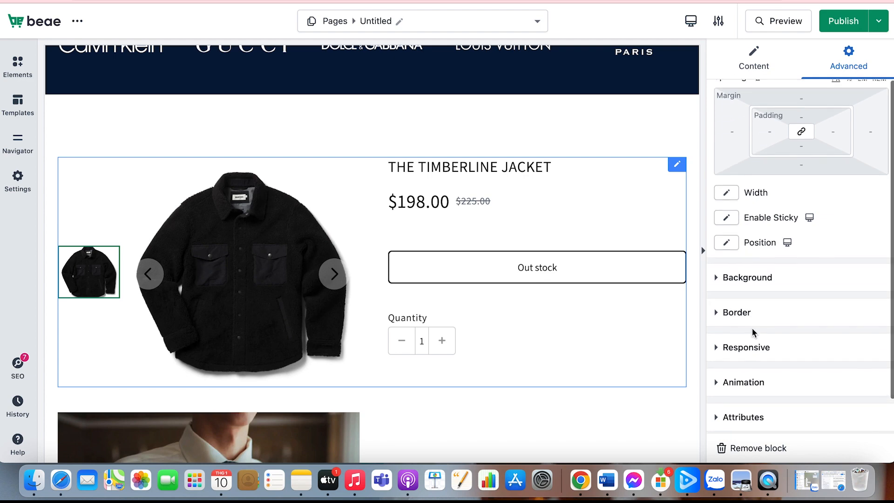
pyautogui.scroll(-1, 752, 356)
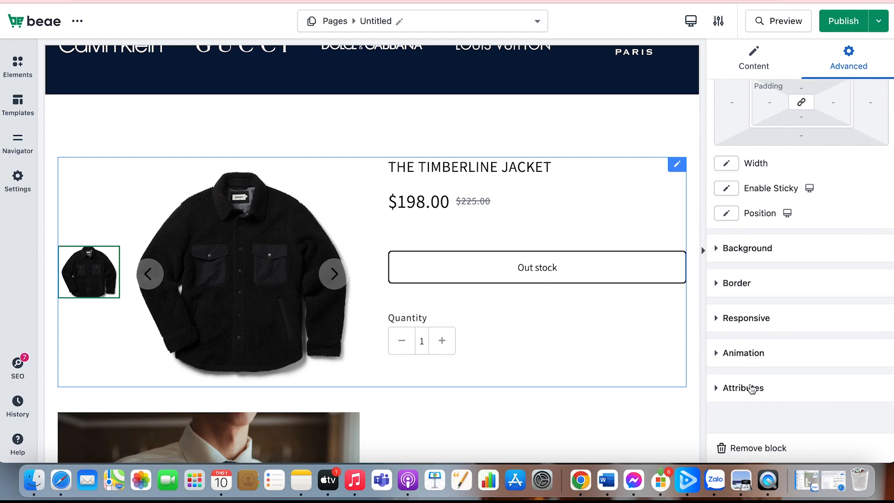
pyautogui.scroll(3, 752, 389)
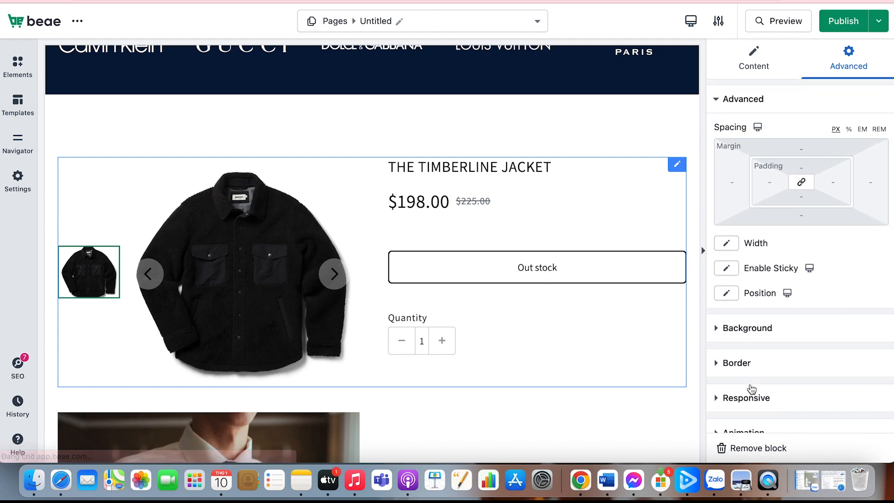
pyautogui.click(794, 154)
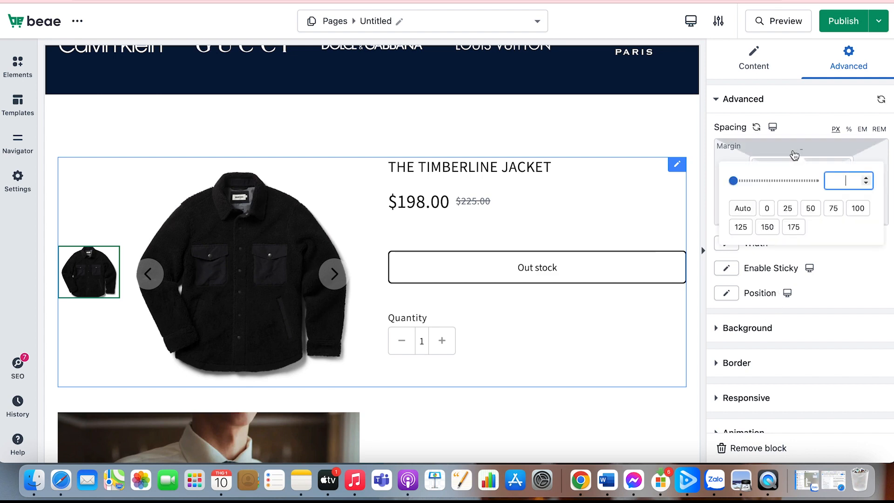
pyautogui.moveTo(739, 180); pyautogui.dragTo(734, 203)
pyautogui.click(795, 153)
pyautogui.click(794, 167)
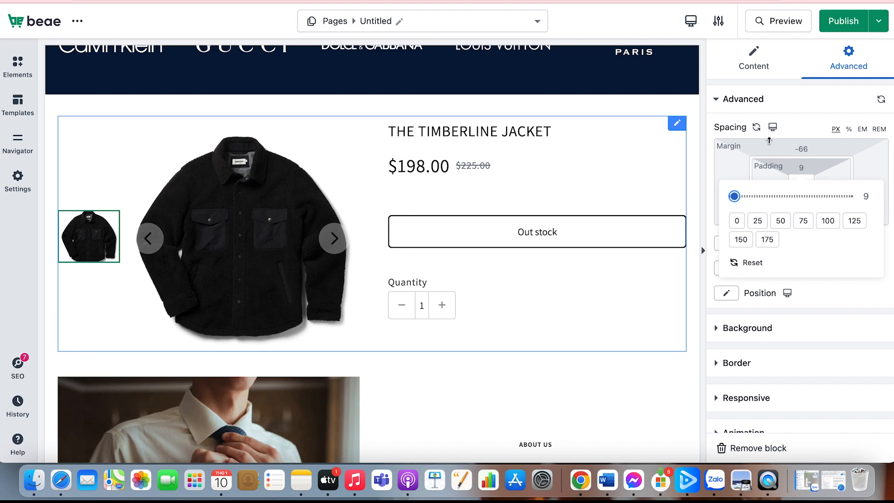
pyautogui.click(801, 118)
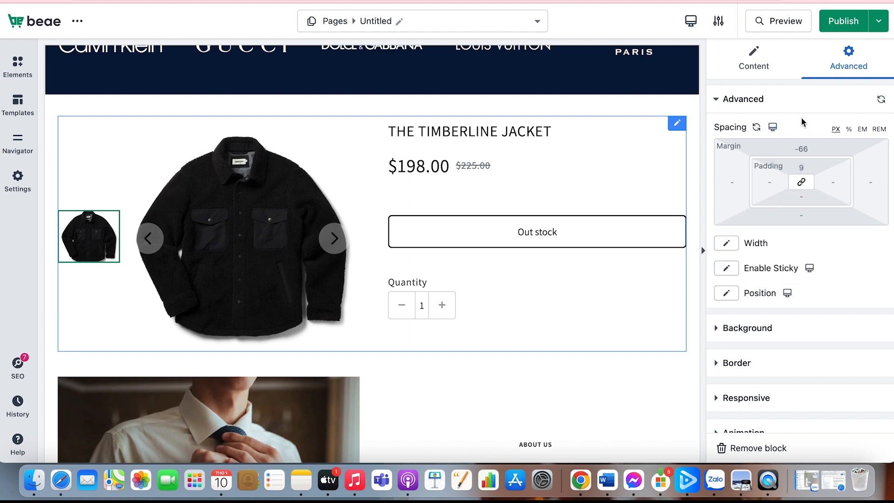
# Switch the product block's width to Custom and set the custom width to 1000px
pyautogui.click(726, 243)
pyautogui.click(734, 276)
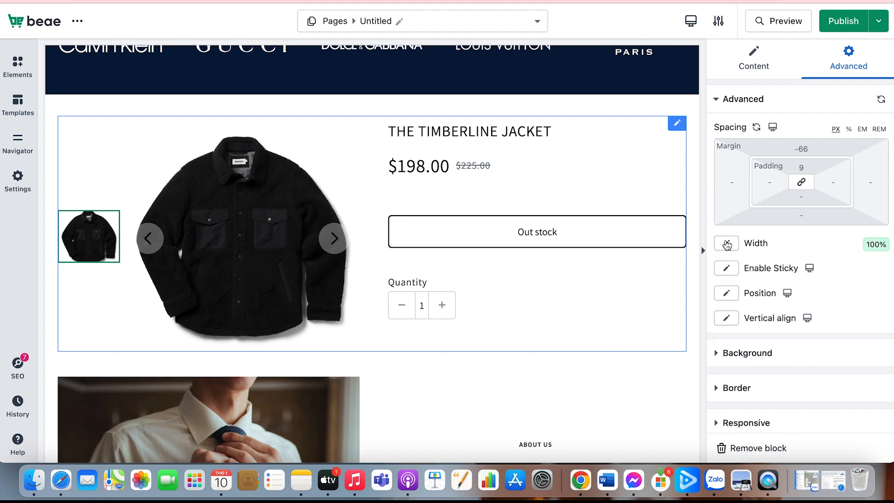
pyautogui.click(726, 243)
pyautogui.click(730, 273)
pyautogui.click(726, 243)
pyautogui.click(734, 343)
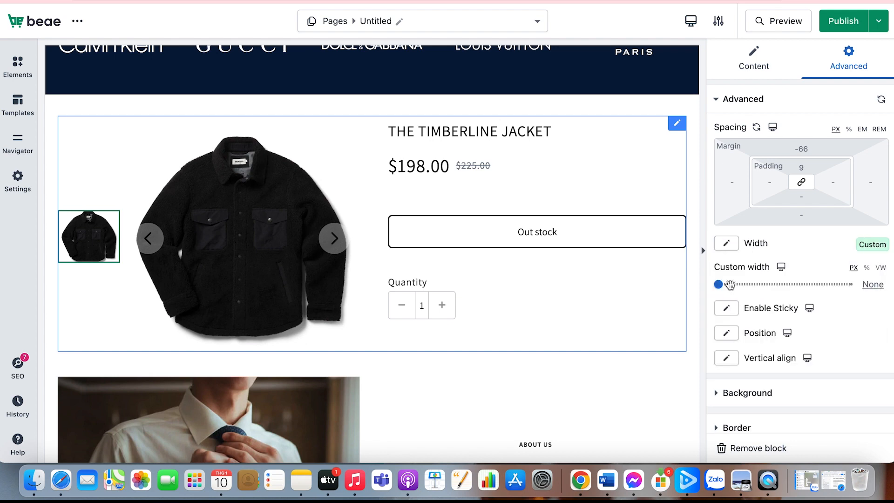
pyautogui.moveTo(728, 285); pyautogui.dragTo(853, 305)
# Set the product block's position to Relative
pyautogui.scroll(-2, 769, 353)
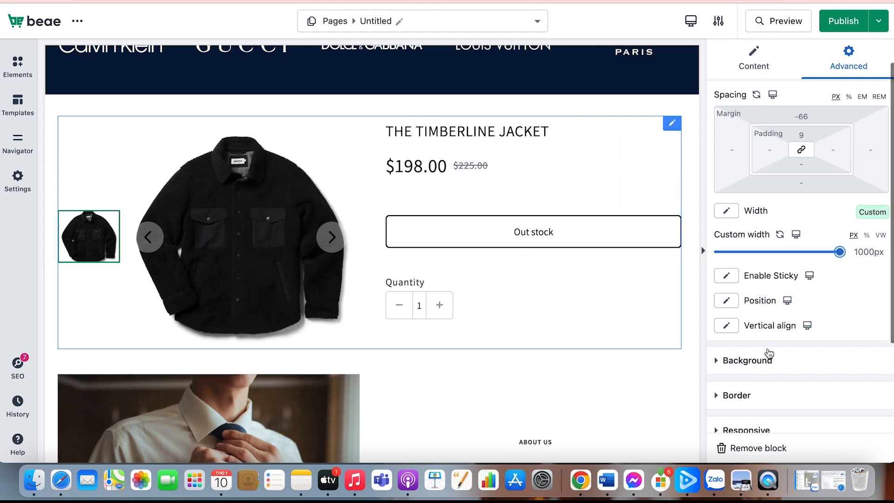
pyautogui.click(727, 302)
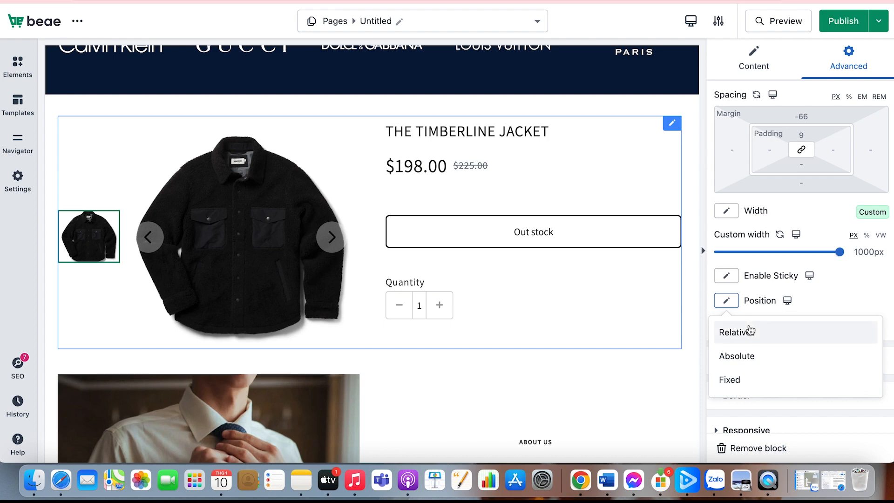
pyautogui.click(748, 334)
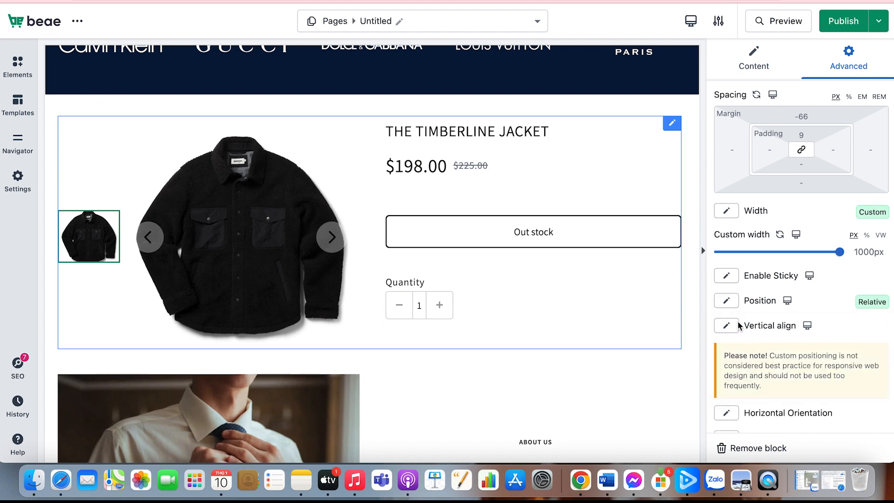
pyautogui.scroll(-3, 740, 350)
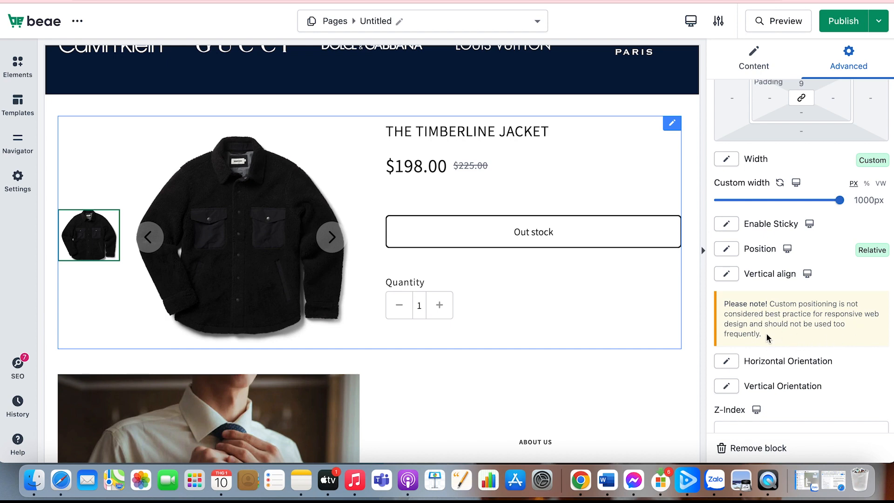
# Try the Stick on top option for the product block and check how the block behaves on the page
pyautogui.click(726, 227)
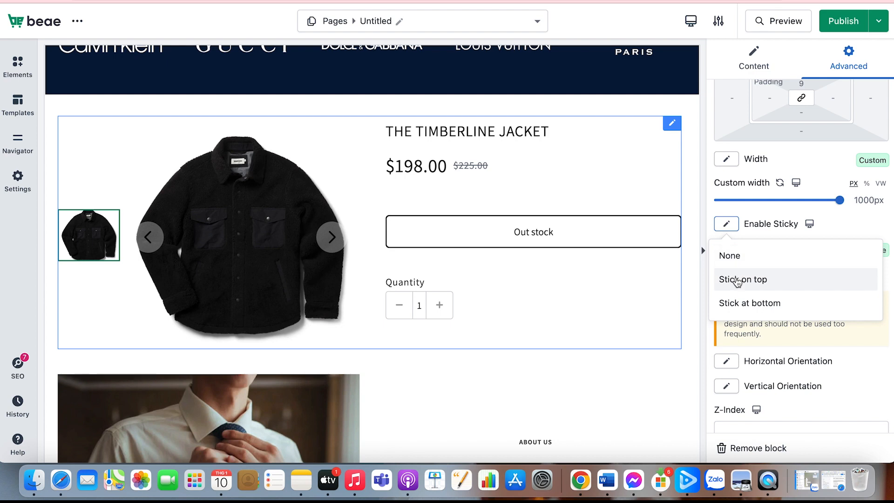
pyautogui.click(737, 281)
pyautogui.scroll(2, 636, 288)
pyautogui.scroll(-5, 636, 291)
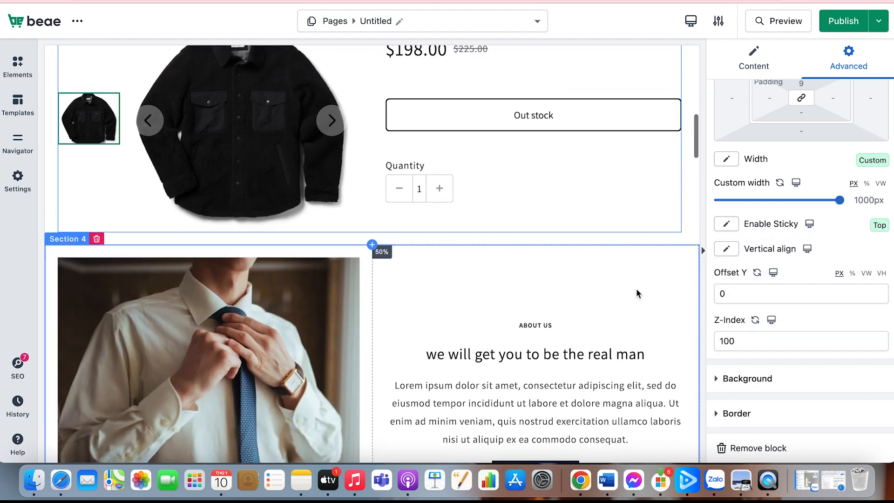
pyautogui.scroll(-3, 652, 230)
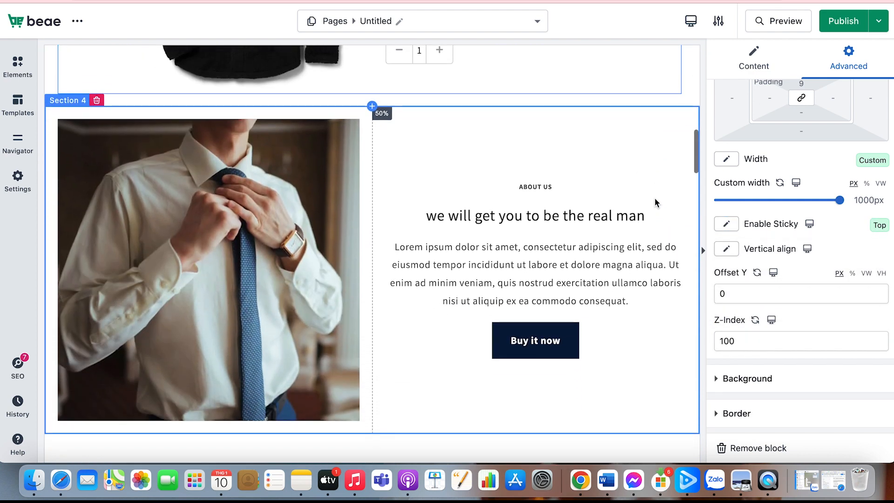
pyautogui.scroll(5, 654, 197)
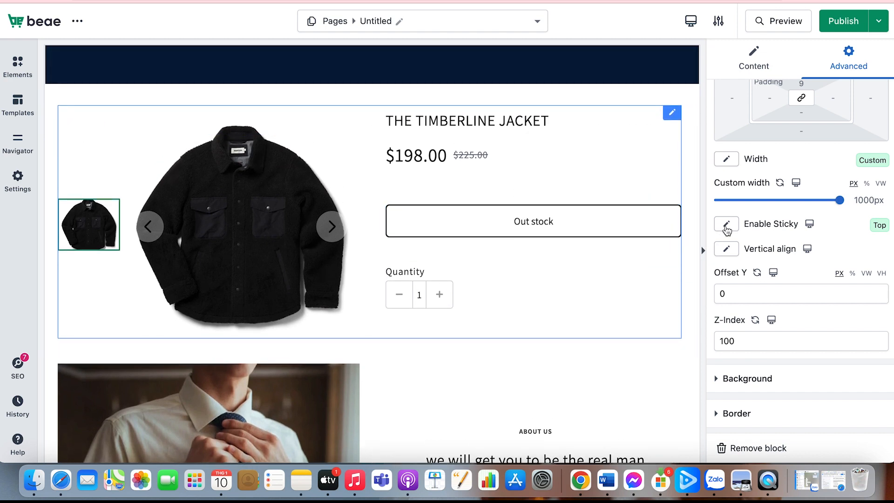
# Set the product block's sticky option to Stick at bottom
pyautogui.click(727, 226)
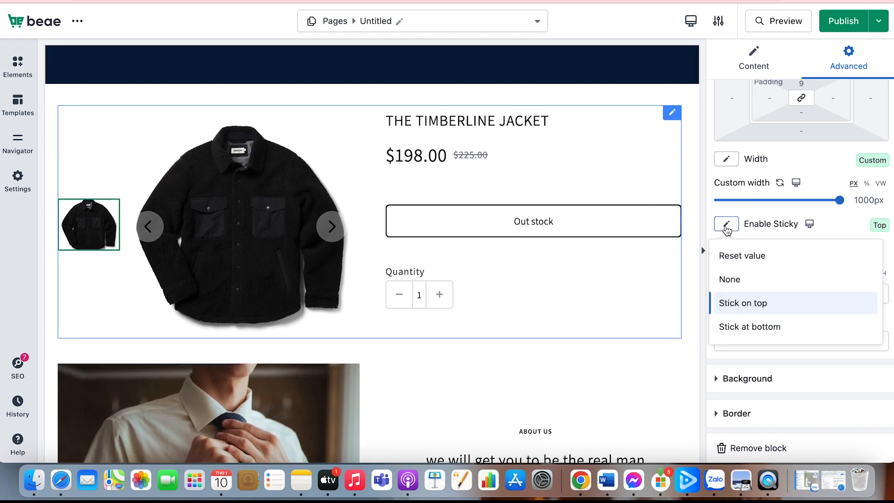
pyautogui.click(740, 328)
pyautogui.scroll(-1, 739, 324)
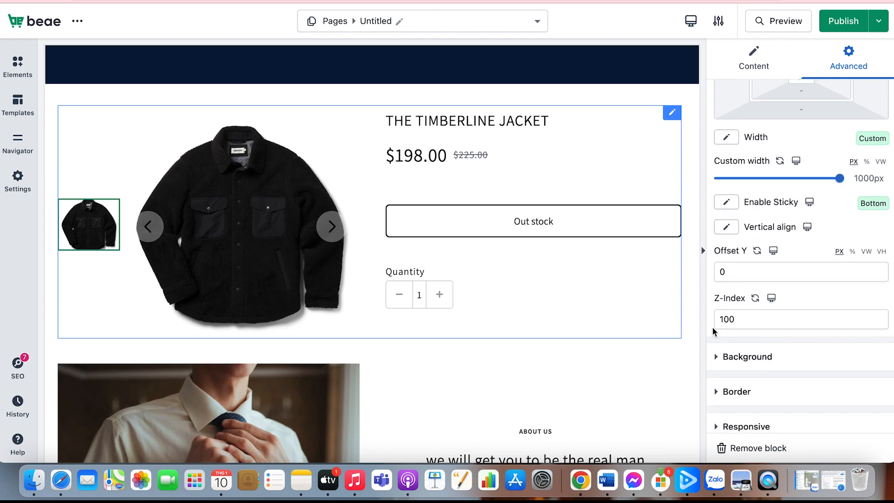
pyautogui.scroll(-3, 713, 329)
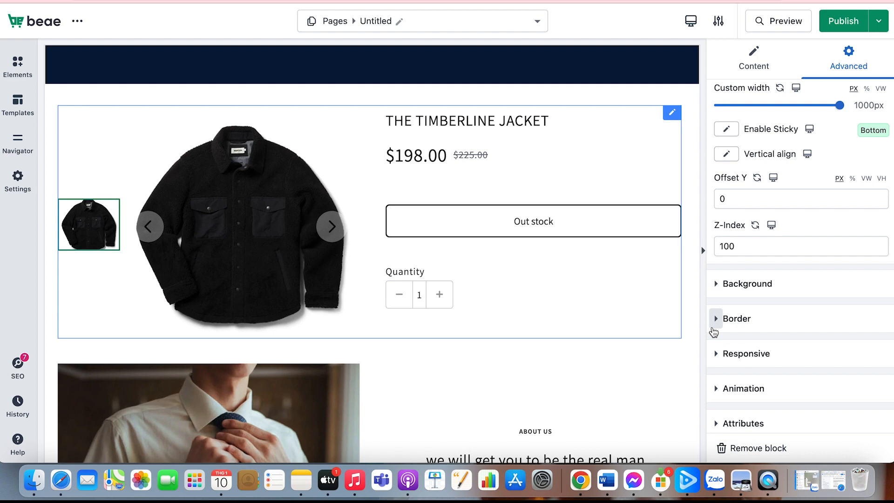
pyautogui.scroll(2, 781, 298)
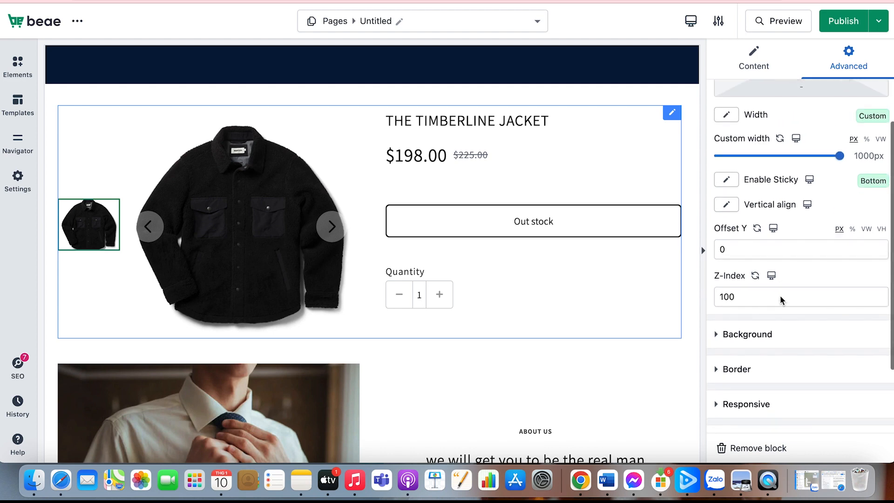
# Set the product block's vertical alignment to the middle option
pyautogui.scroll(1, 779, 296)
pyautogui.click(730, 229)
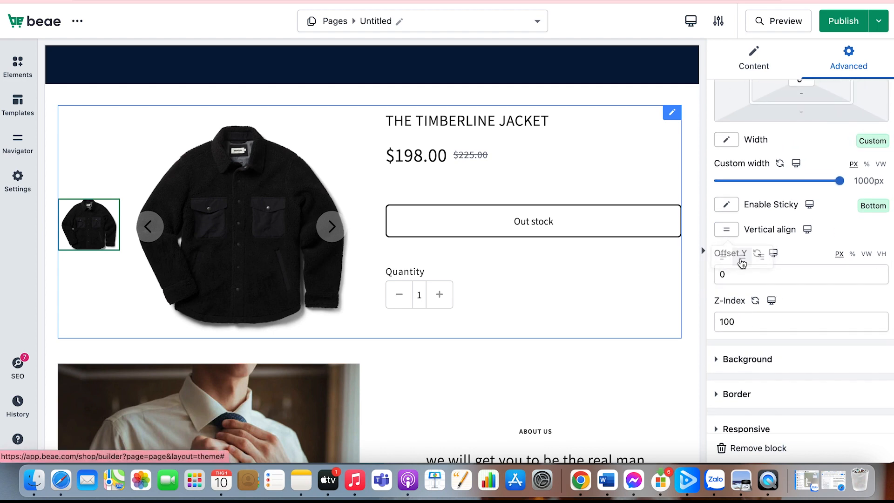
pyautogui.click(726, 231)
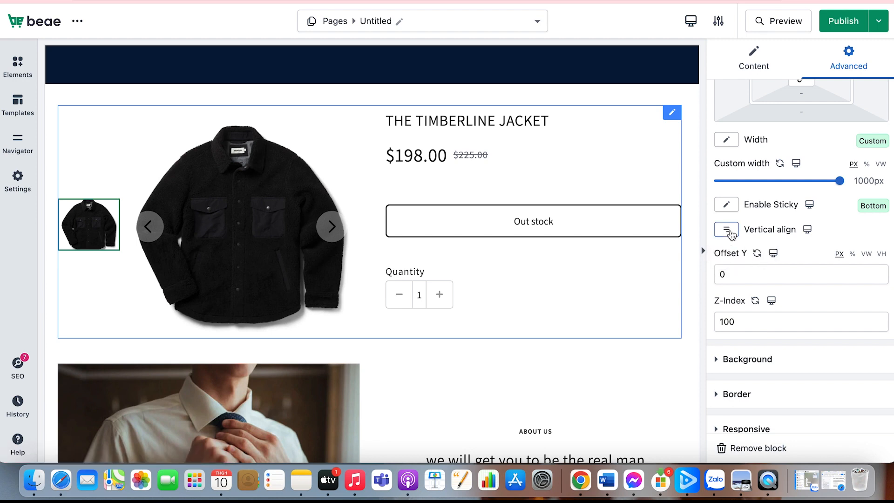
pyautogui.scroll(-3, 740, 284)
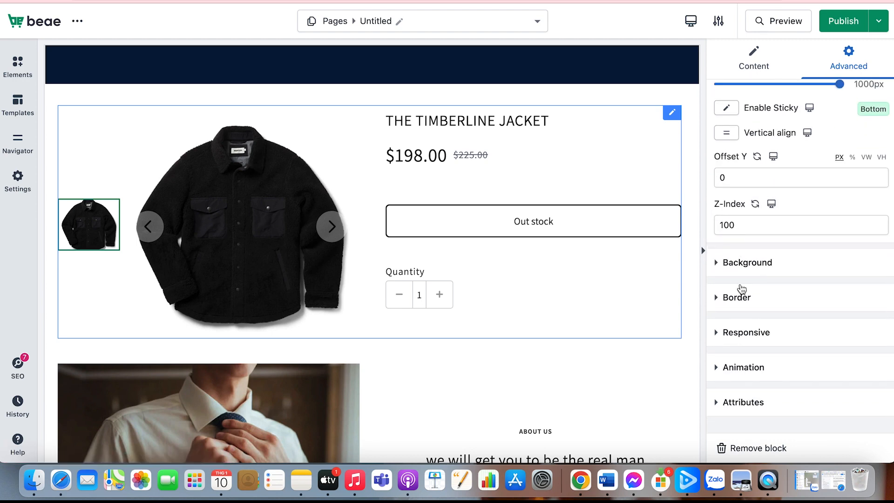
pyautogui.scroll(2, 741, 288)
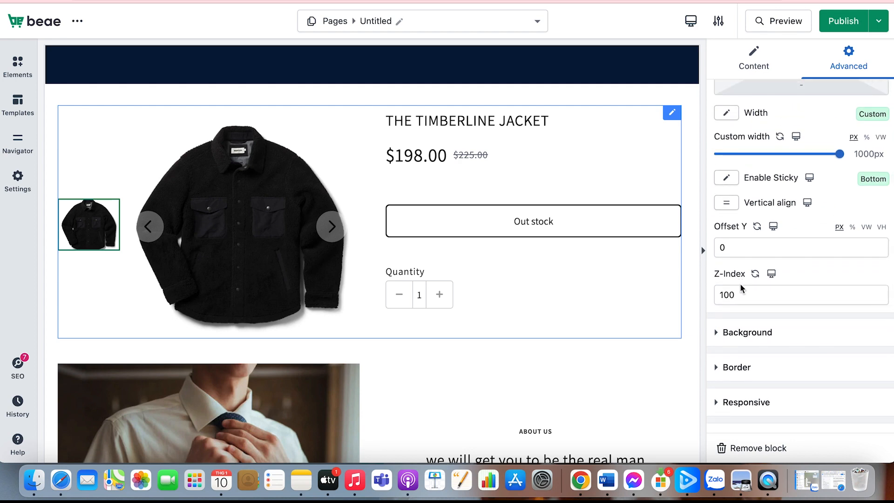
pyautogui.scroll(1, 758, 281)
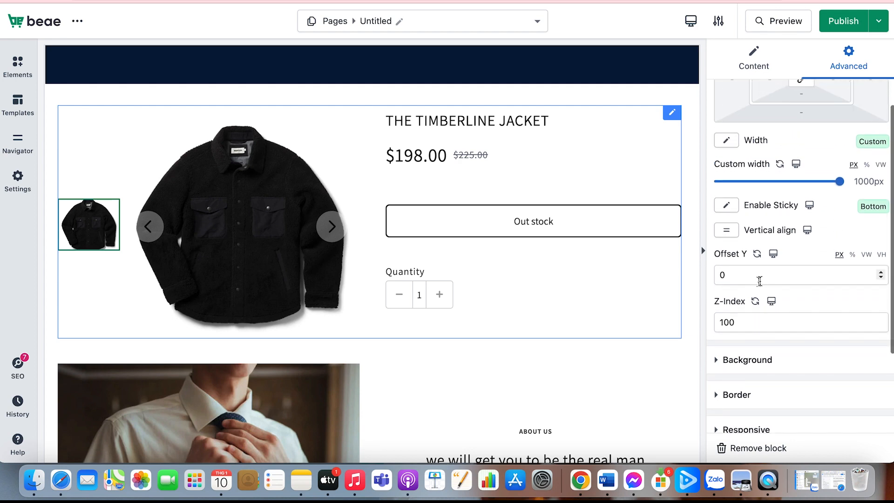
# Switch the custom width setting to the mobile device and set the product block's mobile width to 333px
pyautogui.click(796, 164)
pyautogui.click(797, 193)
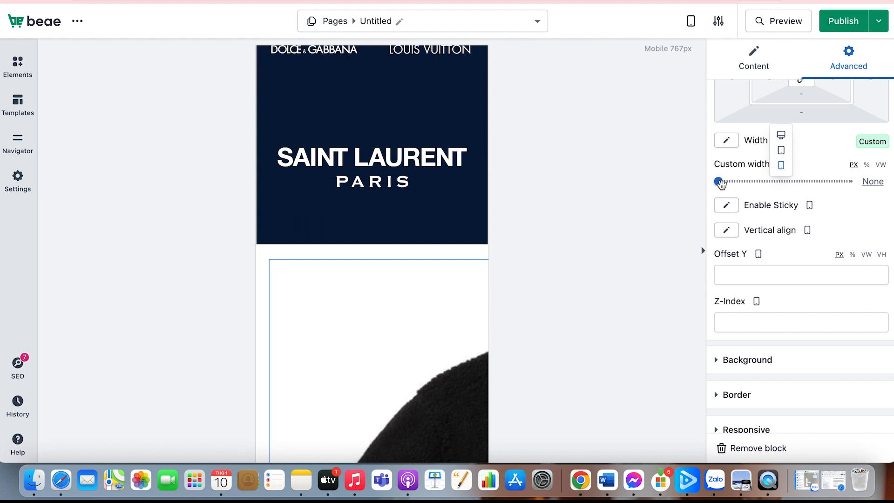
pyautogui.moveTo(721, 183); pyautogui.dragTo(764, 183)
pyautogui.scroll(-3, 456, 325)
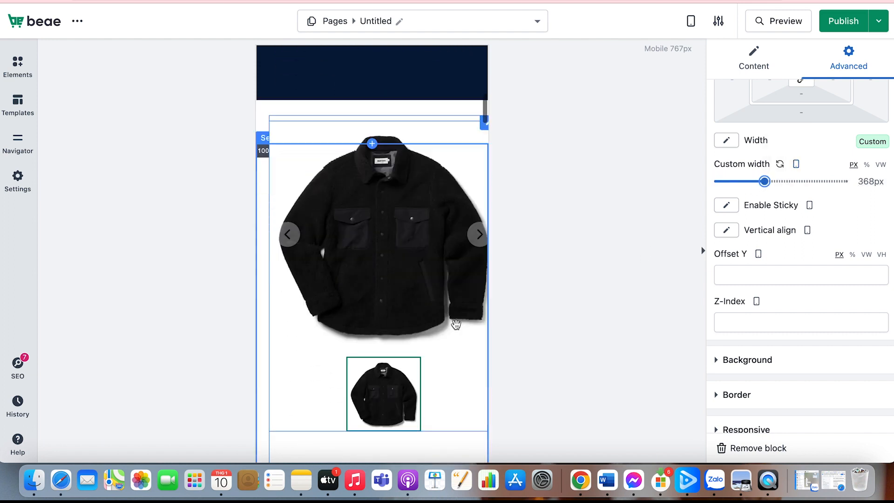
pyautogui.scroll(-2, 456, 324)
pyautogui.scroll(2, 458, 321)
pyautogui.moveTo(764, 181); pyautogui.dragTo(760, 182)
pyautogui.scroll(-3, 433, 235)
pyautogui.scroll(8, 432, 234)
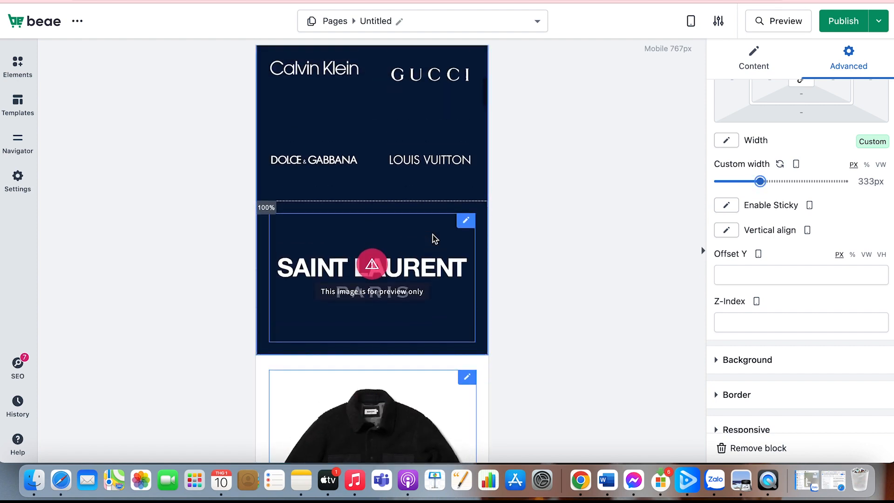
pyautogui.scroll(-5, 432, 235)
# Set the product block to Stick on top for mobile and align it vertically to the middle
pyautogui.click(730, 206)
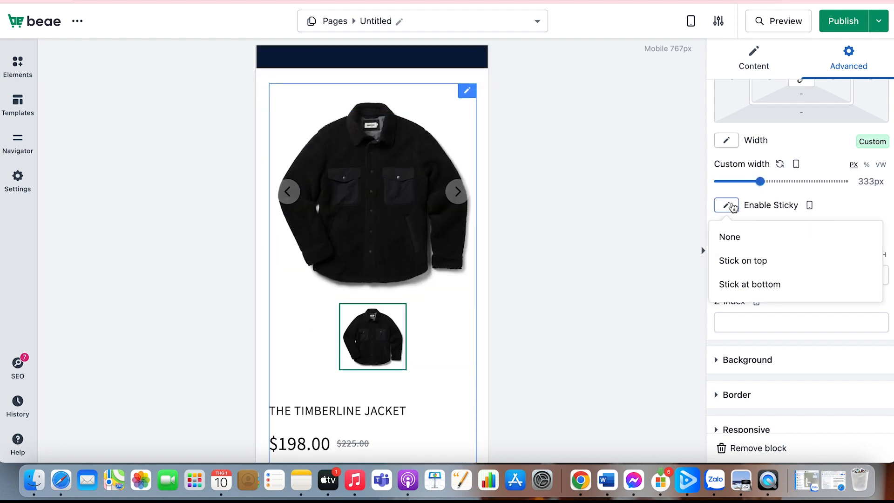
pyautogui.click(743, 260)
pyautogui.click(725, 231)
pyautogui.click(740, 257)
# Apply a Double border style to the product block in its normal state
pyautogui.scroll(-3, 758, 312)
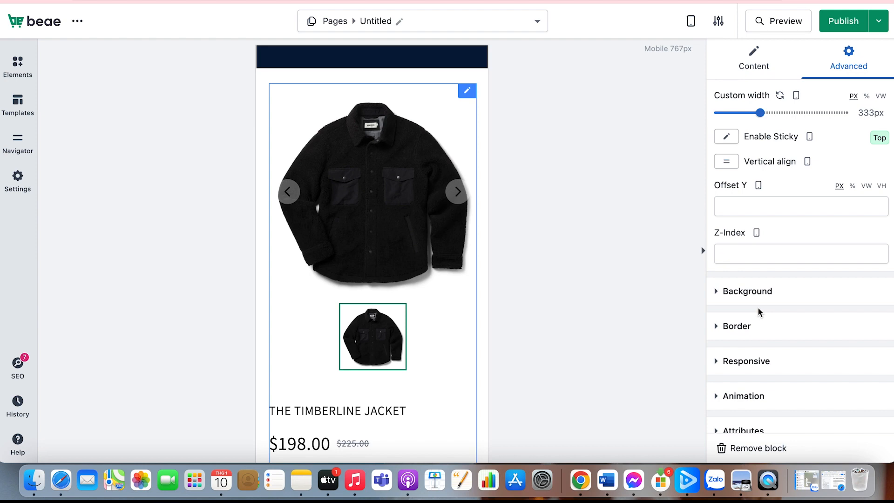
pyautogui.click(761, 299)
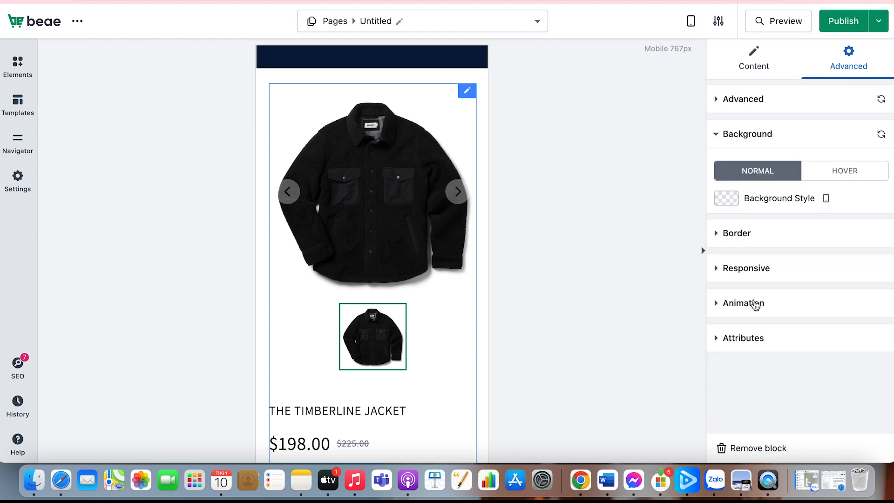
pyautogui.click(748, 234)
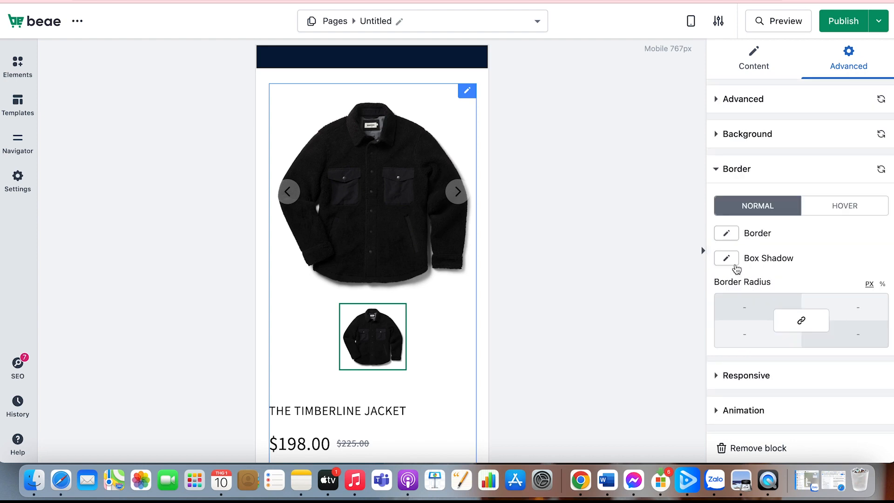
pyautogui.scroll(-2, 737, 269)
pyautogui.scroll(1, 731, 242)
pyautogui.click(726, 221)
pyautogui.click(731, 287)
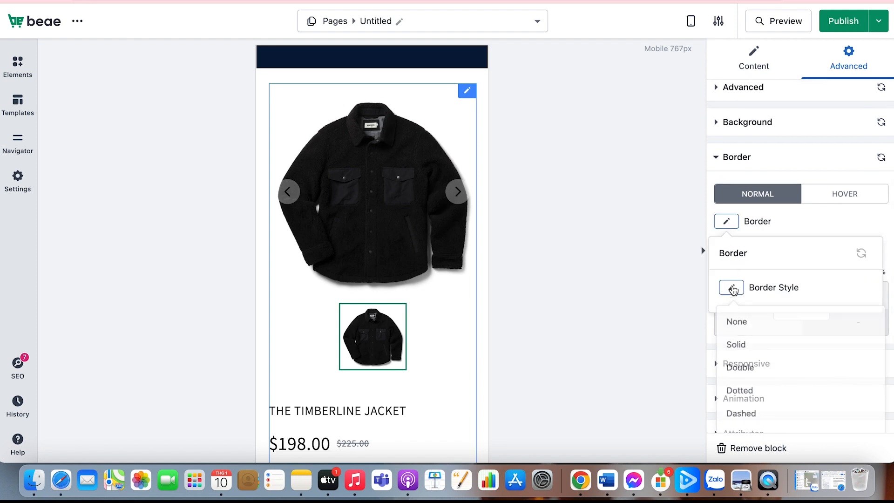
pyautogui.click(739, 368)
pyautogui.click(732, 288)
pyautogui.click(748, 240)
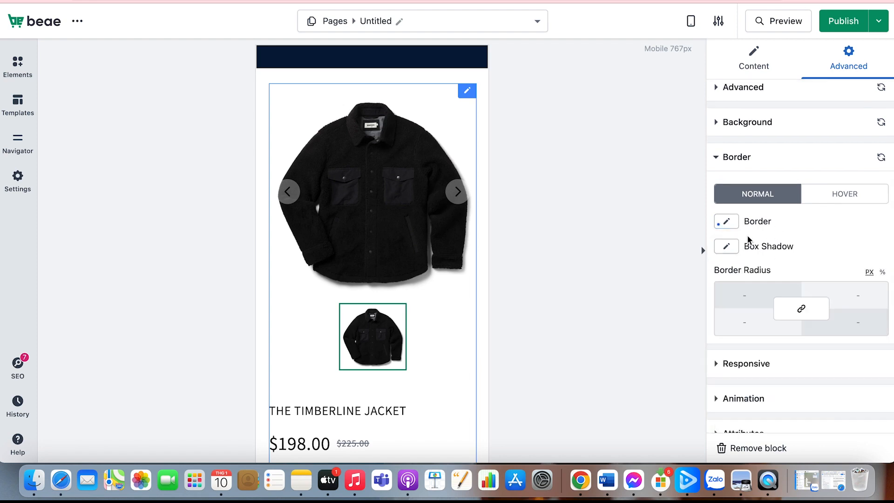
# Give the product block a box shadow with horizontal -82px, vertical 25px, blur 31px and spread -71px
pyautogui.click(726, 245)
pyautogui.moveTo(724, 350)
pyautogui.mouseDown()
pyautogui.moveTo(749, 349)
pyautogui.moveTo(733, 350)
pyautogui.mouseUp()
pyautogui.moveTo(724, 389); pyautogui.dragTo(792, 388)
pyautogui.scroll(-1, 754, 419)
pyautogui.moveTo(723, 402); pyautogui.dragTo(738, 389)
pyautogui.scroll(-2, 758, 402)
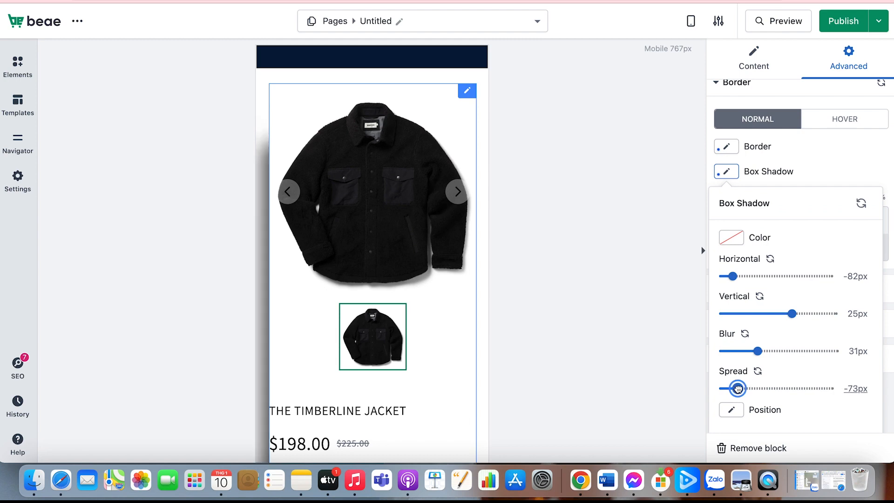
pyautogui.scroll(-1, 750, 334)
pyautogui.scroll(2, 748, 331)
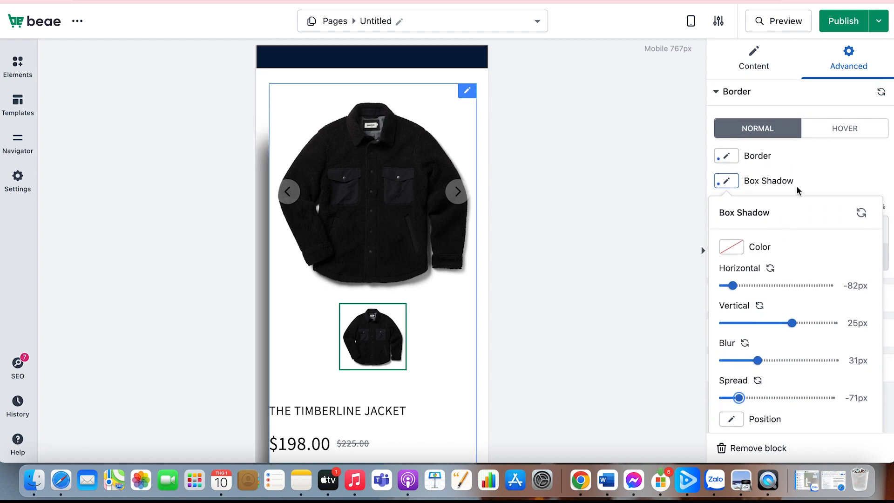
pyautogui.click(805, 185)
pyautogui.scroll(3, 806, 184)
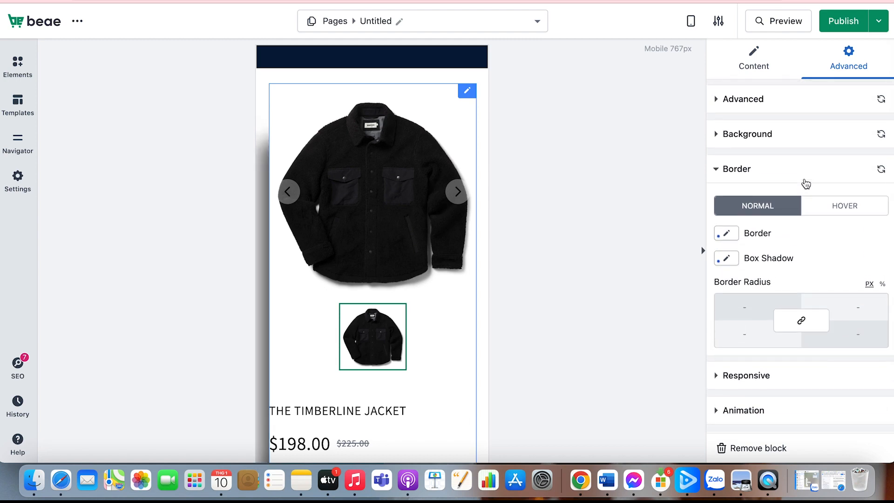
# Switch the page's responsive mode back to Desktop
pyautogui.click(691, 21)
pyautogui.click(668, 88)
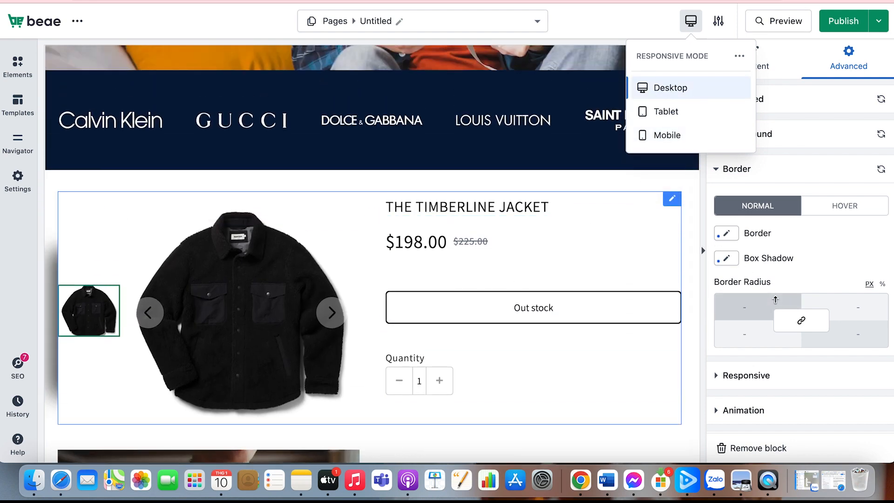
pyautogui.scroll(-3, 764, 314)
# Try hiding the product block on desktop and turn the hiding option off again
pyautogui.click(763, 313)
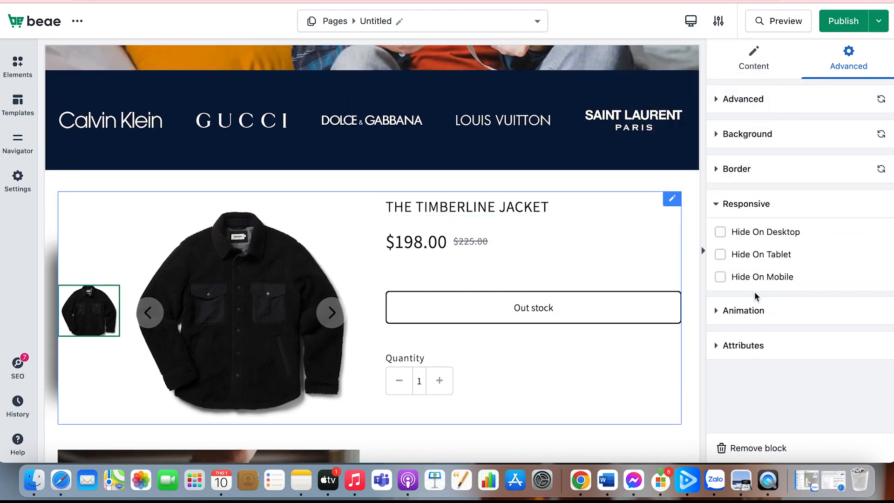
pyautogui.scroll(-2, 690, 311)
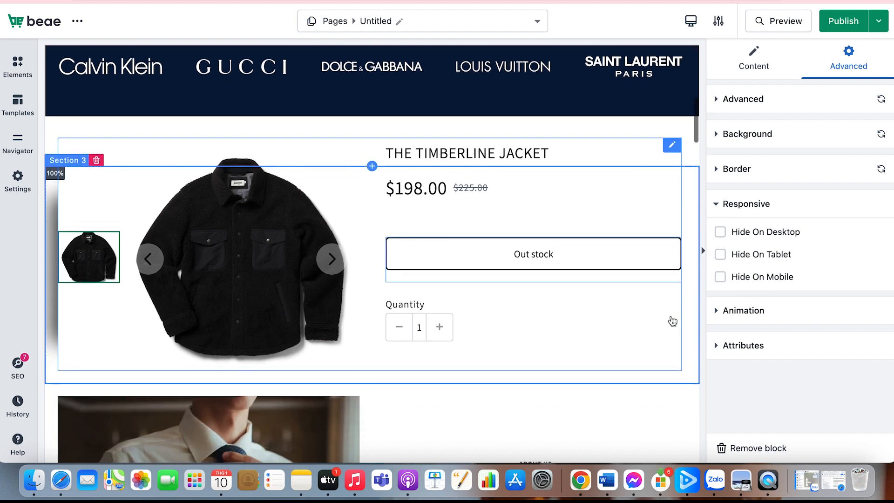
pyautogui.click(722, 232)
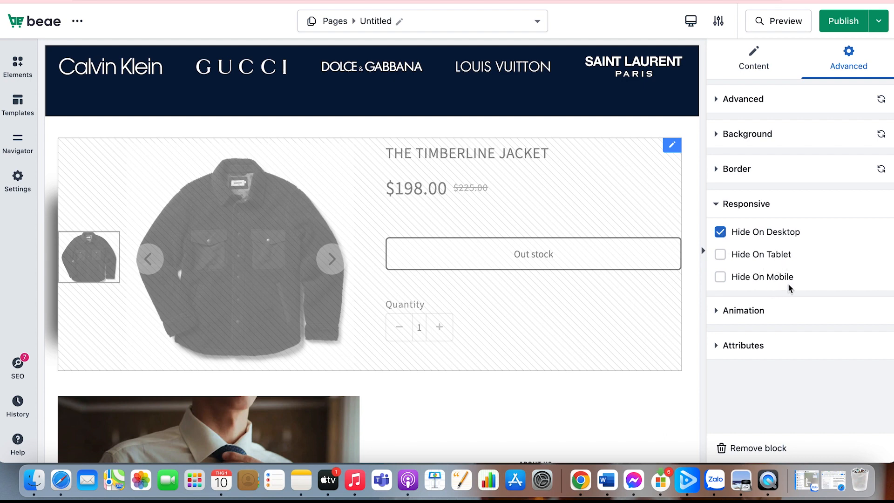
pyautogui.click(721, 232)
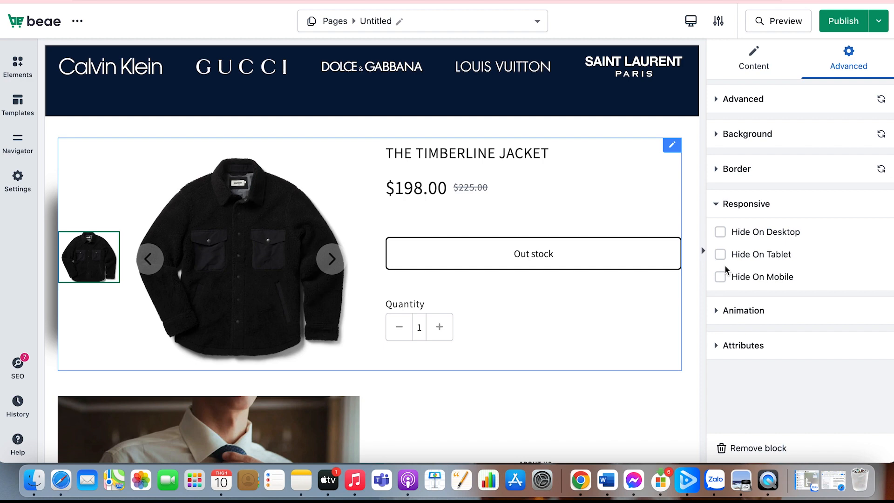
# Set the product block's entrance animation to Fade In Left after trying Fade In Right
pyautogui.click(743, 312)
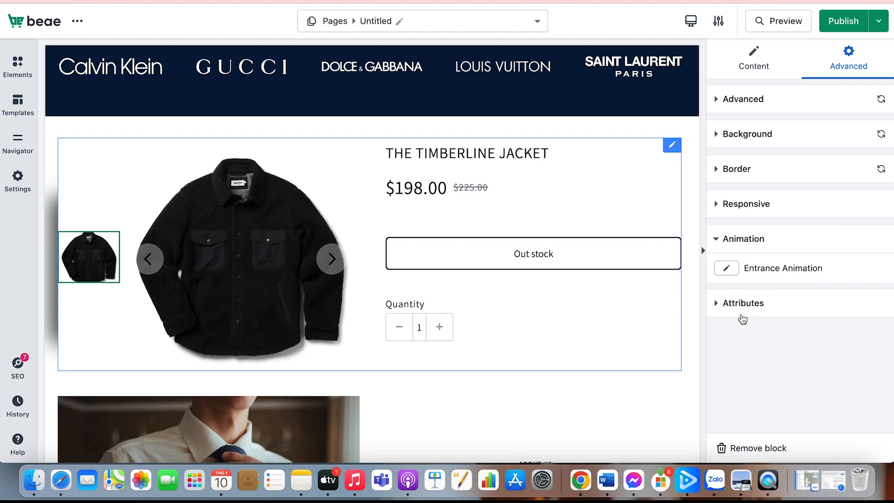
pyautogui.click(735, 269)
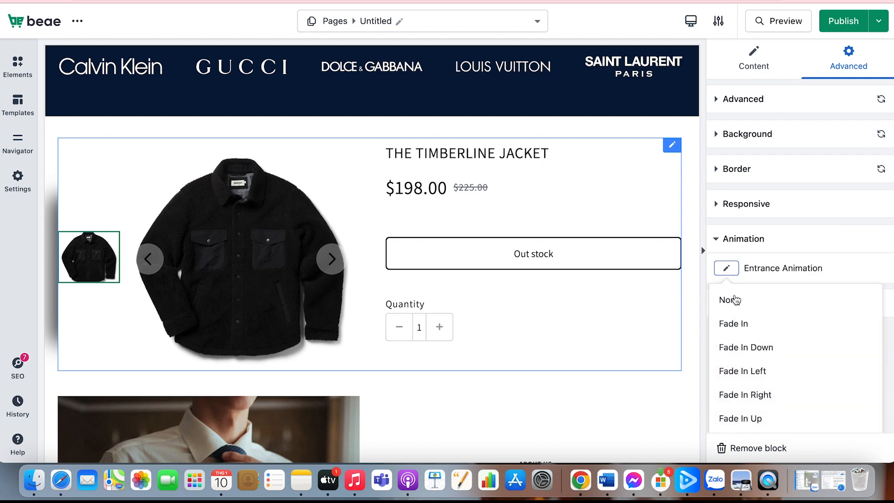
pyautogui.click(752, 396)
pyautogui.click(727, 293)
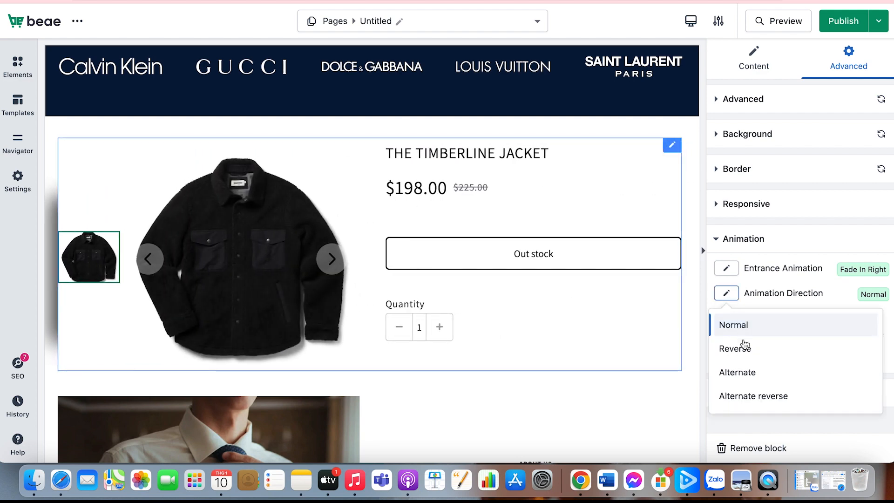
pyautogui.click(726, 275)
pyautogui.scroll(-1, 729, 395)
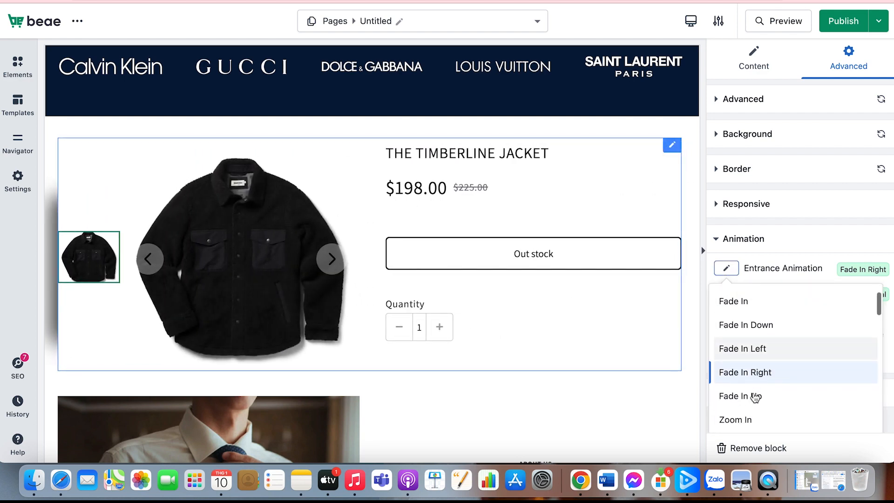
pyautogui.click(746, 349)
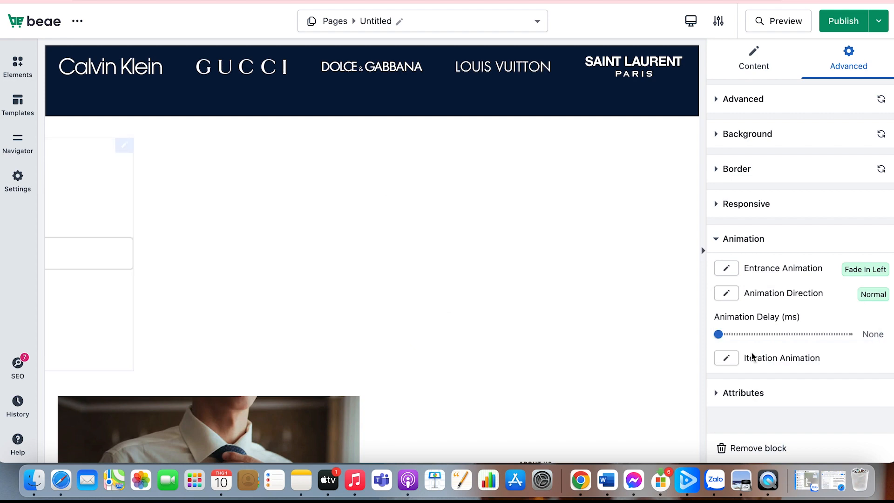
# Set the product block's entrance animation to Zoom In Down after trying Zoom In
pyautogui.click(732, 275)
pyautogui.scroll(-2, 740, 335)
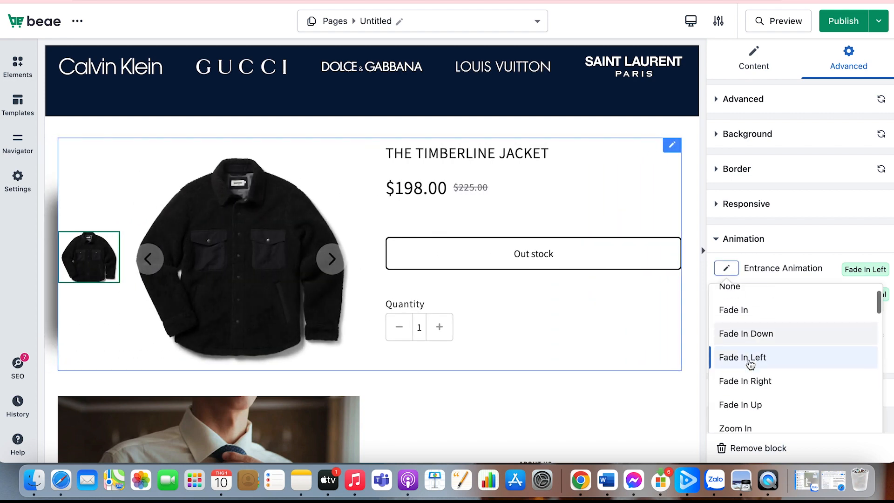
pyautogui.click(749, 366)
pyautogui.scroll(-1, 750, 360)
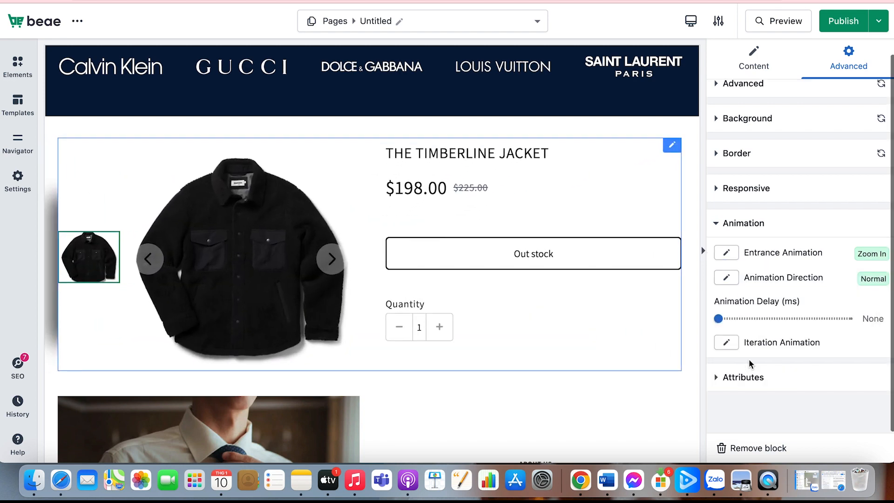
pyautogui.click(732, 256)
pyautogui.scroll(-3, 740, 353)
pyautogui.click(748, 395)
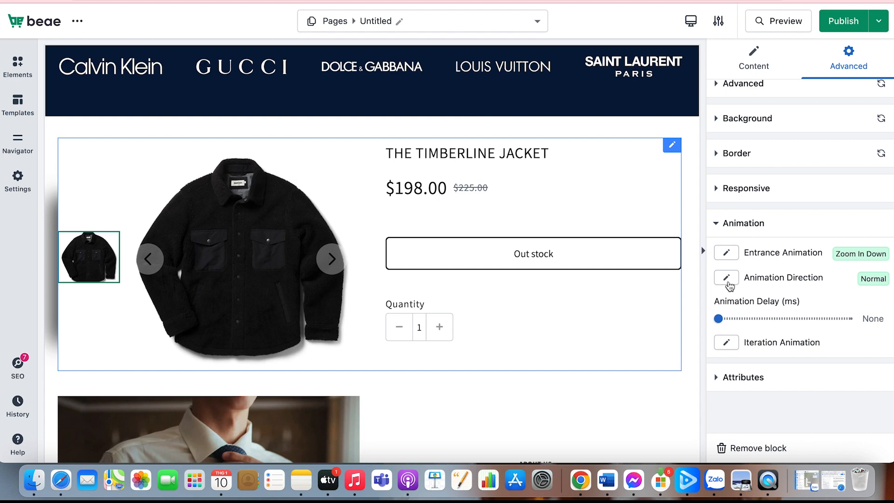
# Set the block's animation direction to Alternate after trying Reverse, and set the animation delay to 2490 ms
pyautogui.click(726, 278)
pyautogui.click(745, 333)
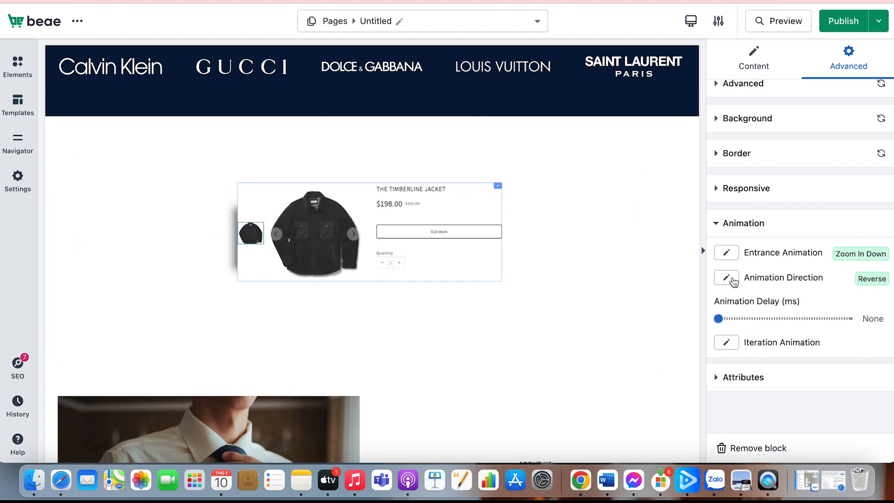
pyautogui.click(731, 279)
pyautogui.click(743, 357)
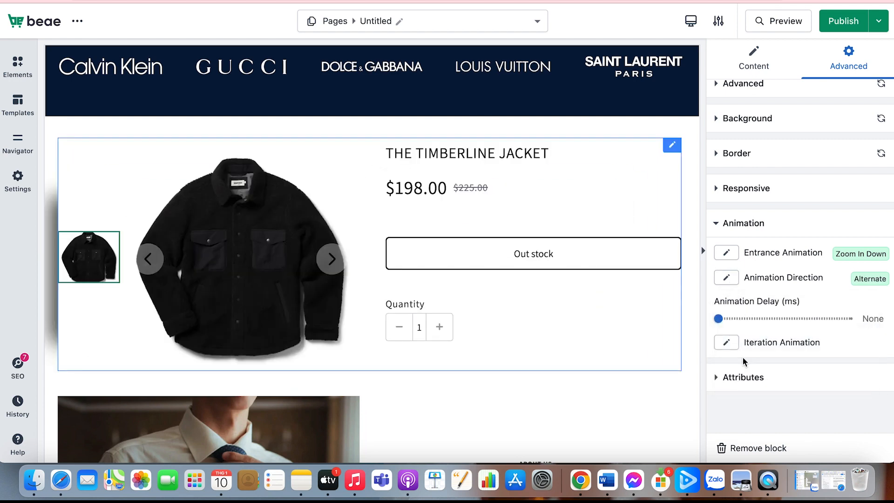
pyautogui.moveTo(718, 318); pyautogui.dragTo(775, 319)
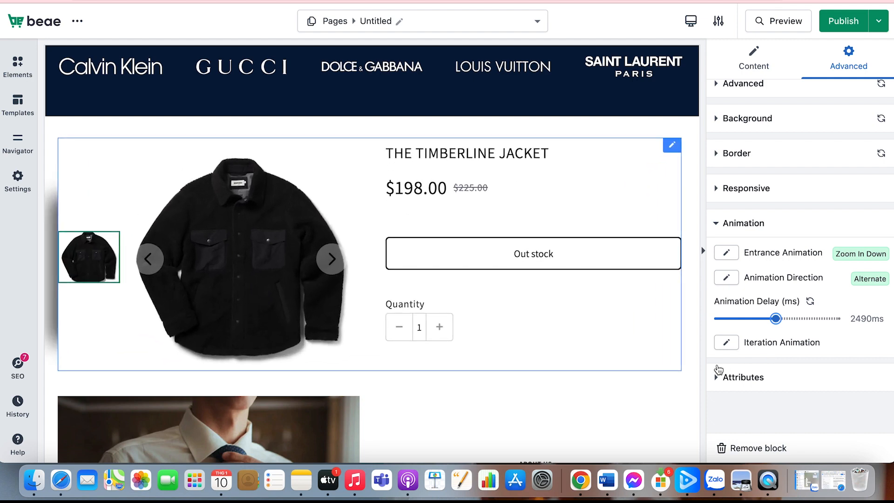
# Examine the block's Attributes options for CSS ID, CSS classes, custom HTML attributes and custom CSS
pyautogui.click(745, 375)
pyautogui.scroll(-5, 745, 375)
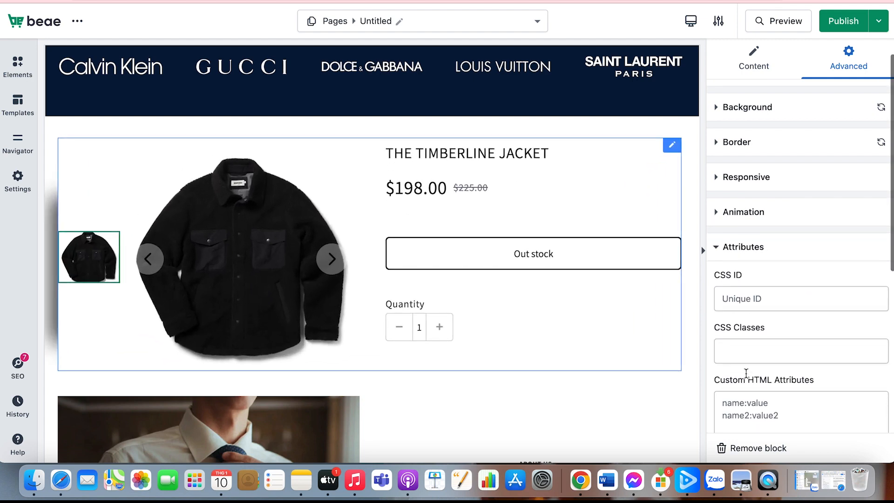
pyautogui.scroll(-2, 746, 374)
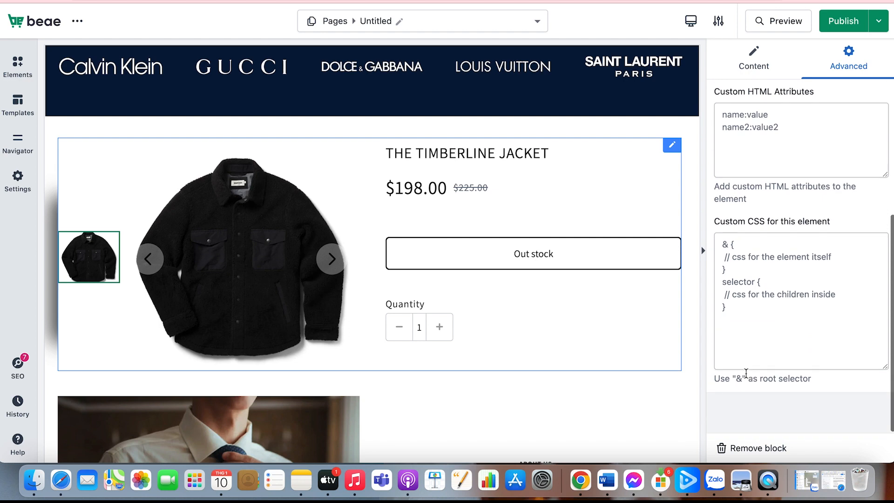
pyautogui.scroll(5, 746, 373)
pyautogui.scroll(1, 746, 374)
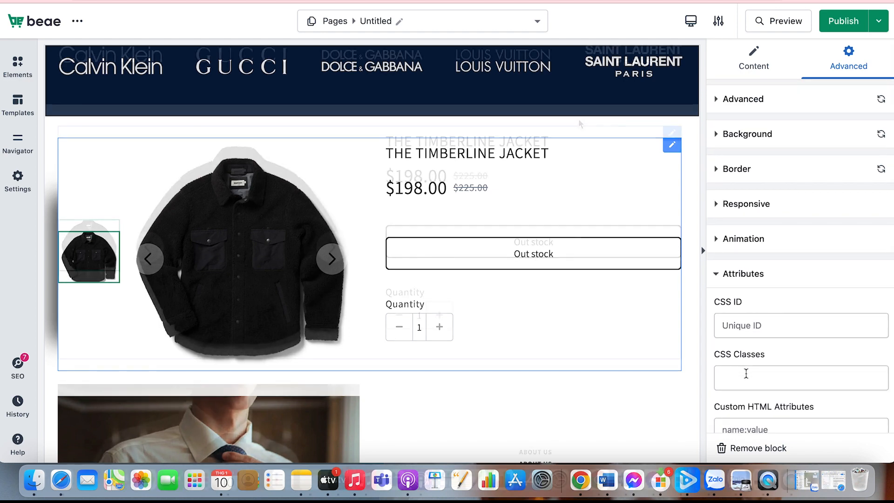
# Select the jacket's product image inside the product block for editing
pyautogui.scroll(-1, 579, 121)
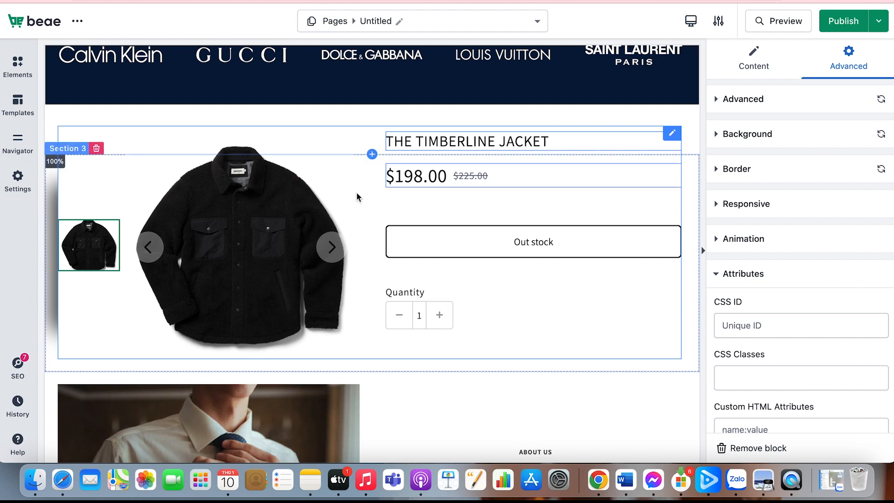
pyautogui.click(298, 206)
pyautogui.scroll(2, 298, 207)
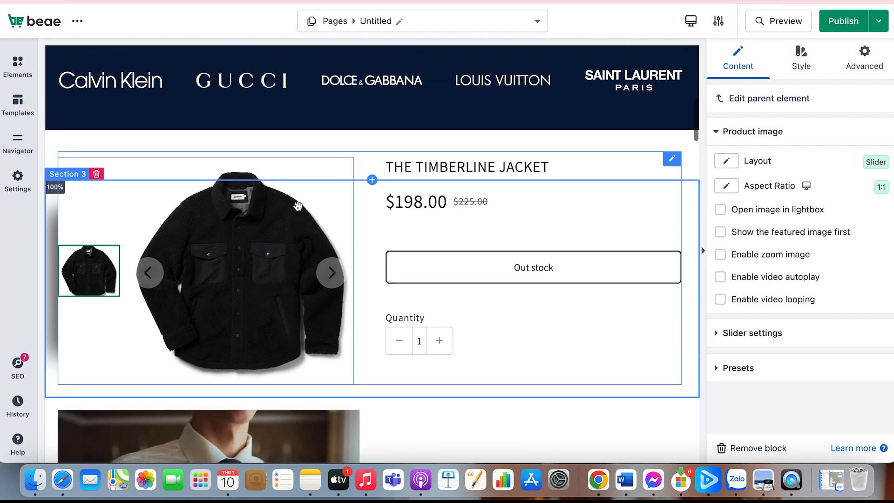
# Try the Grid and Collage layouts for the product image and return to Slider
pyautogui.click(727, 162)
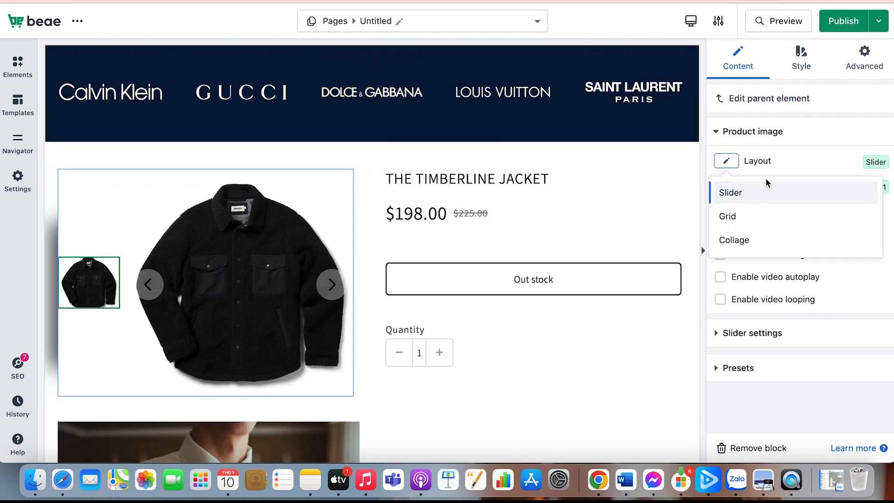
pyautogui.click(752, 214)
pyautogui.click(727, 163)
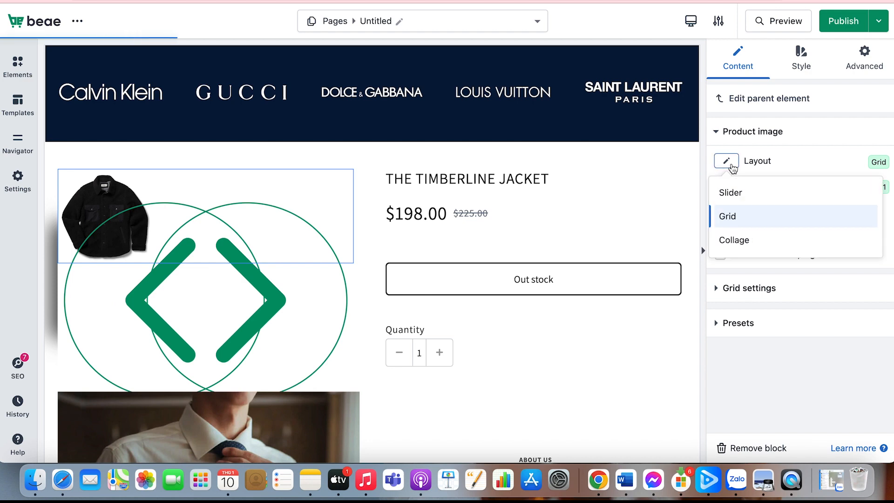
pyautogui.click(743, 240)
pyautogui.click(727, 161)
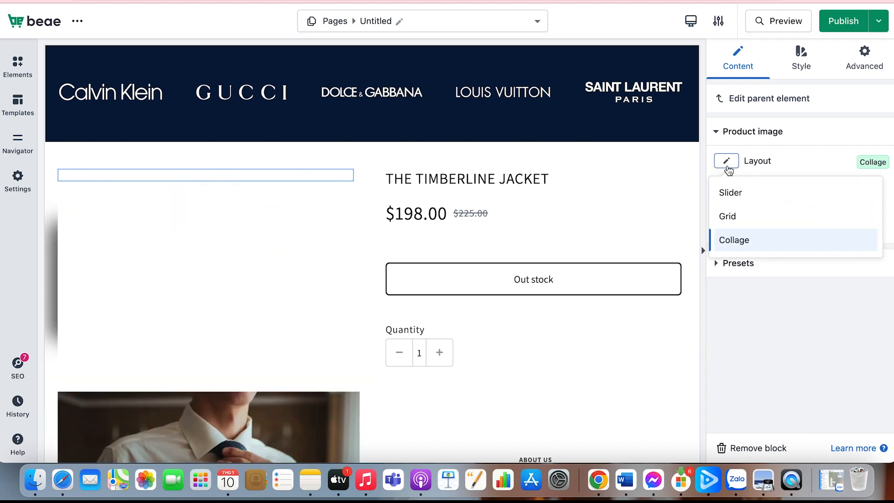
pyautogui.click(727, 192)
# Try the 3:2, 16:9 and 21:9 aspect ratios on the product image and return to 1:1
pyautogui.click(725, 187)
pyautogui.click(731, 238)
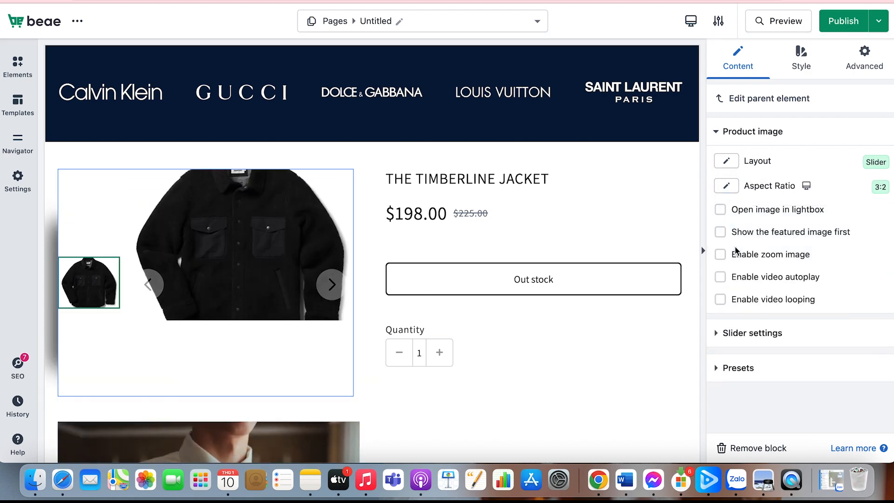
pyautogui.click(727, 191)
pyautogui.click(740, 287)
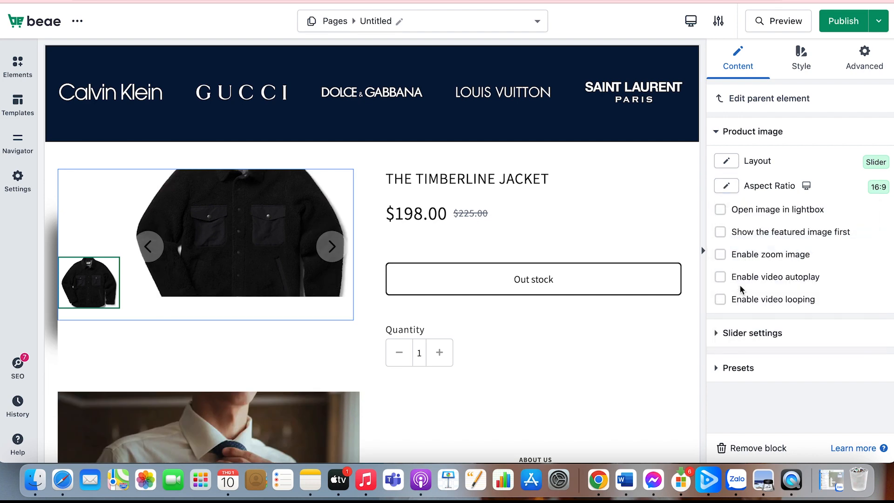
pyautogui.click(726, 190)
pyautogui.click(739, 321)
pyautogui.click(726, 186)
pyautogui.click(723, 217)
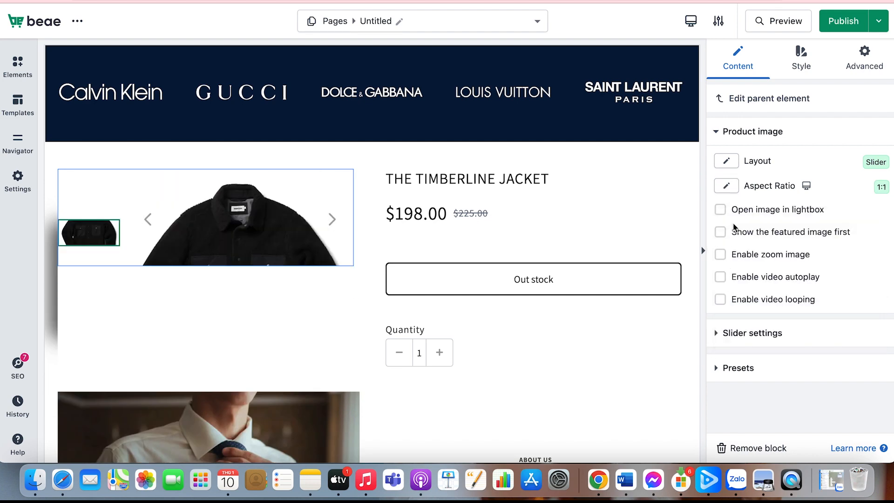
pyautogui.click(726, 188)
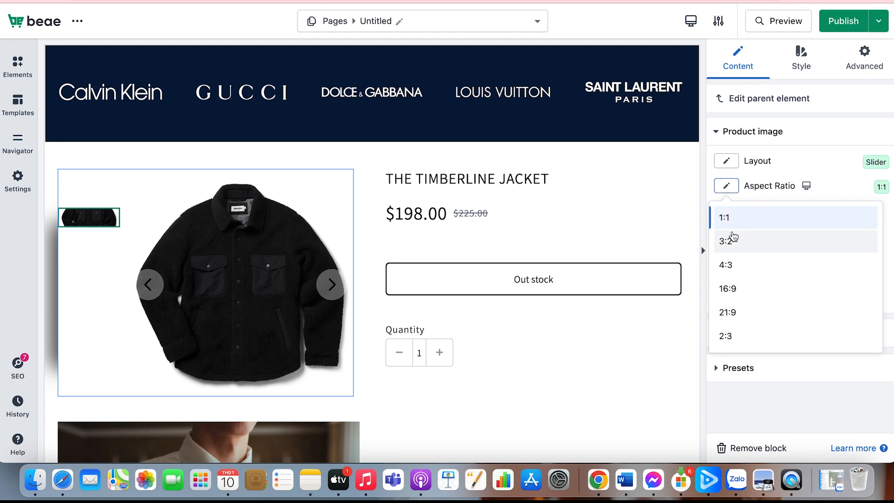
pyautogui.click(732, 238)
pyautogui.click(726, 185)
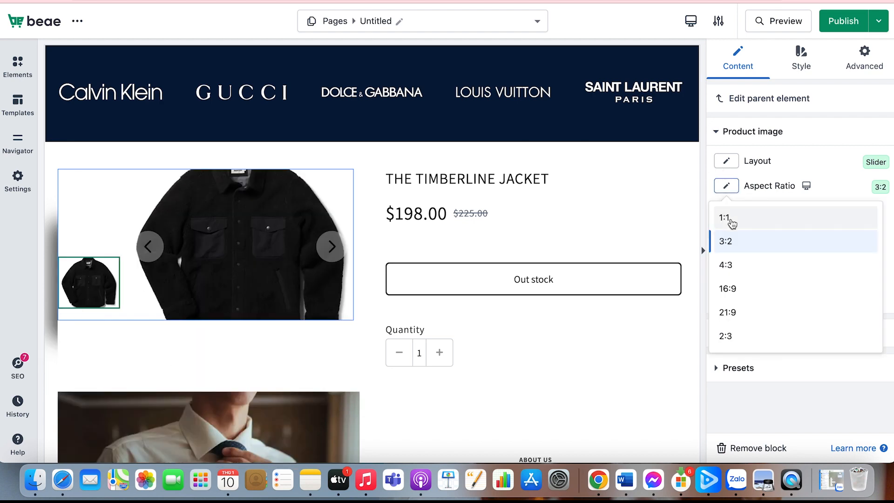
pyautogui.click(731, 217)
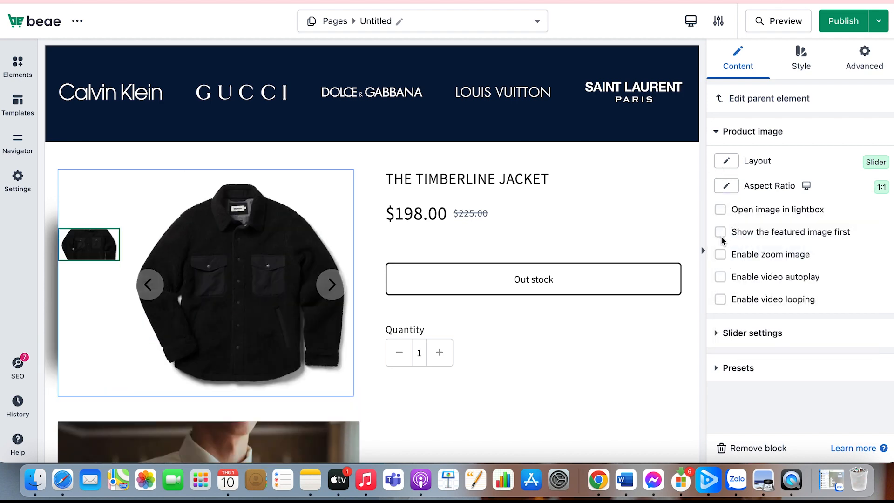
# Turn on showing the featured image first and video autoplay, leaving image zoom off after trying it
pyautogui.click(721, 236)
pyautogui.click(720, 255)
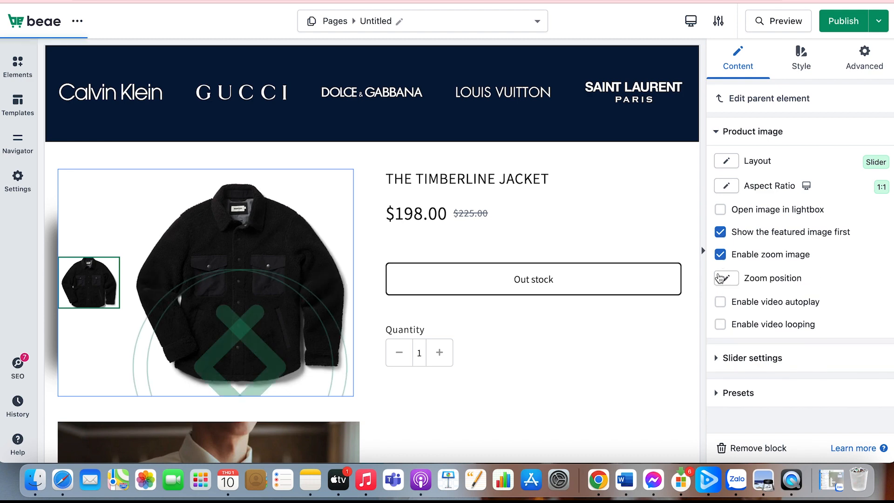
pyautogui.click(720, 255)
pyautogui.click(720, 278)
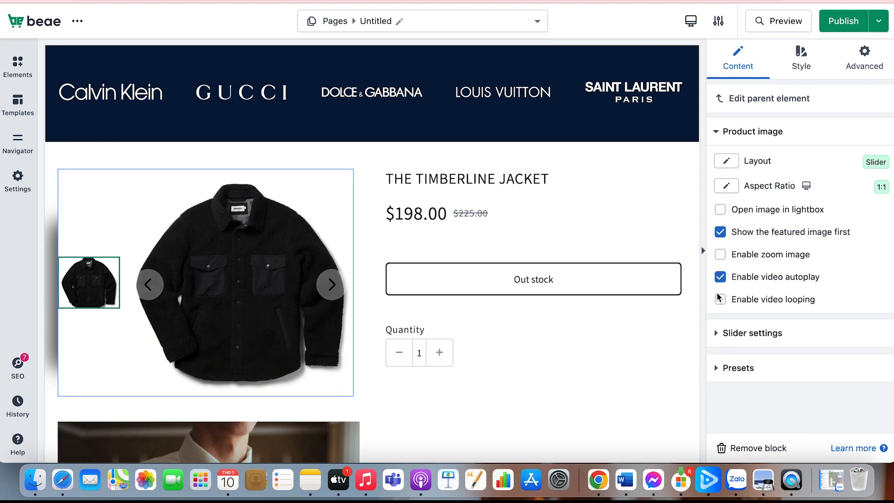
# Style the featured image with a new alignment, 92% width, 95% max width and 372 px height
pyautogui.click(804, 65)
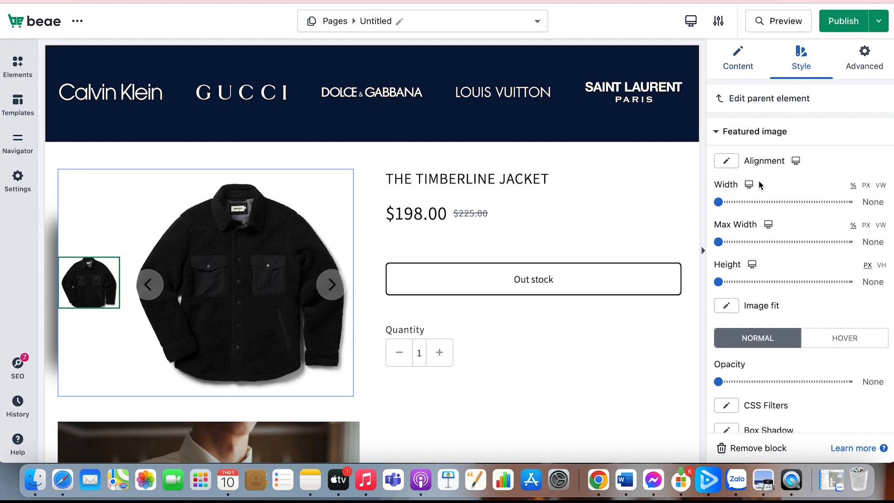
pyautogui.scroll(-5, 760, 185)
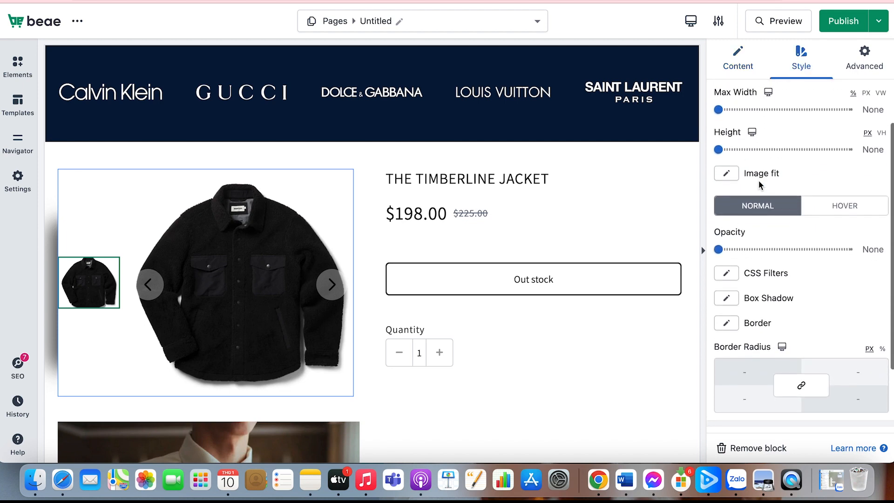
pyautogui.scroll(5, 760, 185)
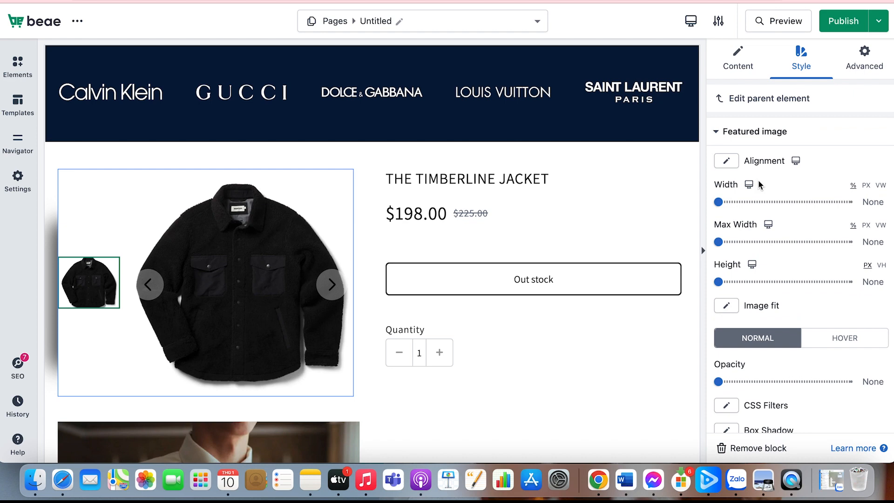
pyautogui.scroll(-9, 759, 186)
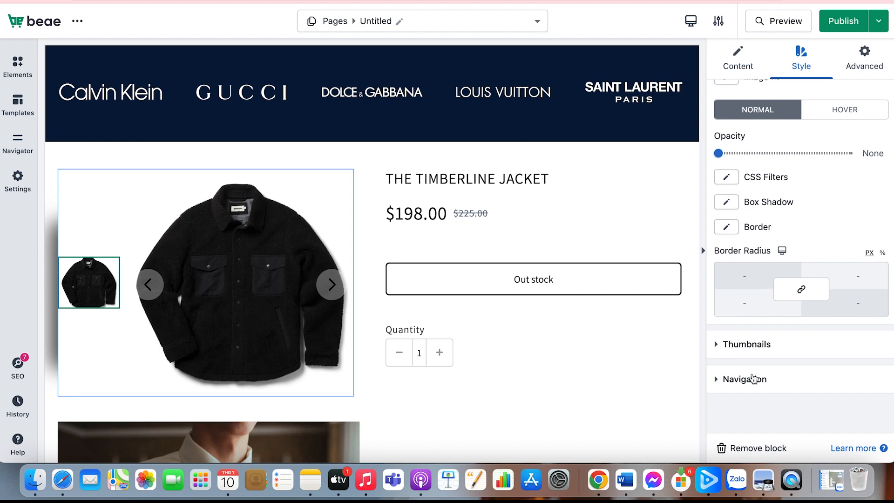
pyautogui.scroll(9, 766, 317)
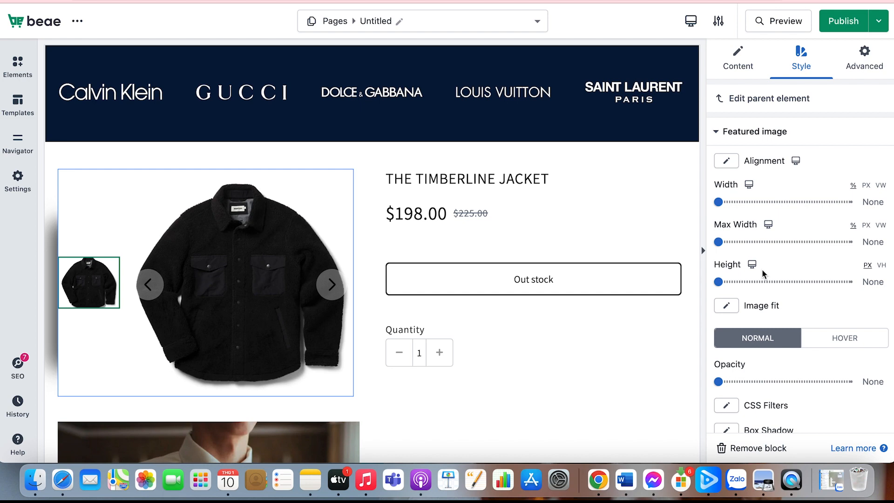
pyautogui.click(726, 163)
pyautogui.click(724, 186)
pyautogui.moveTo(719, 201); pyautogui.dragTo(840, 202)
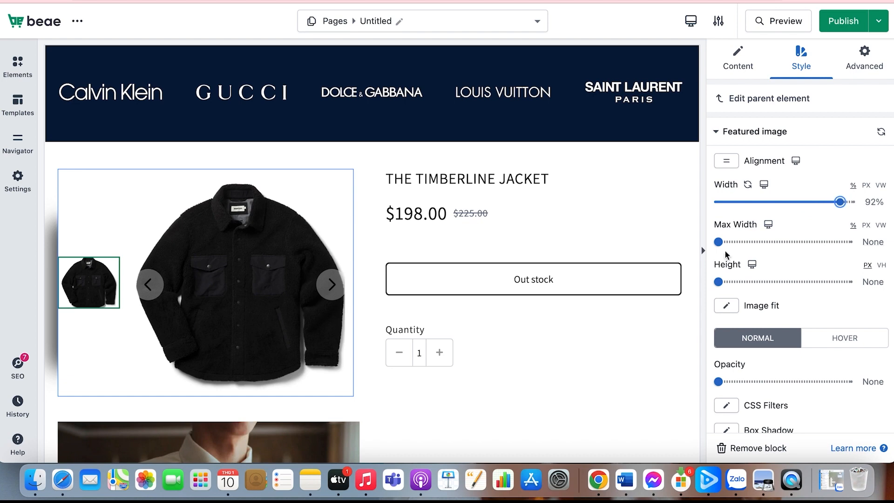
pyautogui.moveTo(718, 242); pyautogui.dragTo(842, 242)
pyautogui.moveTo(719, 281); pyautogui.dragTo(765, 293)
# Set the featured image's image fit to Fill after trying Contain
pyautogui.scroll(-2, 758, 298)
pyautogui.click(728, 235)
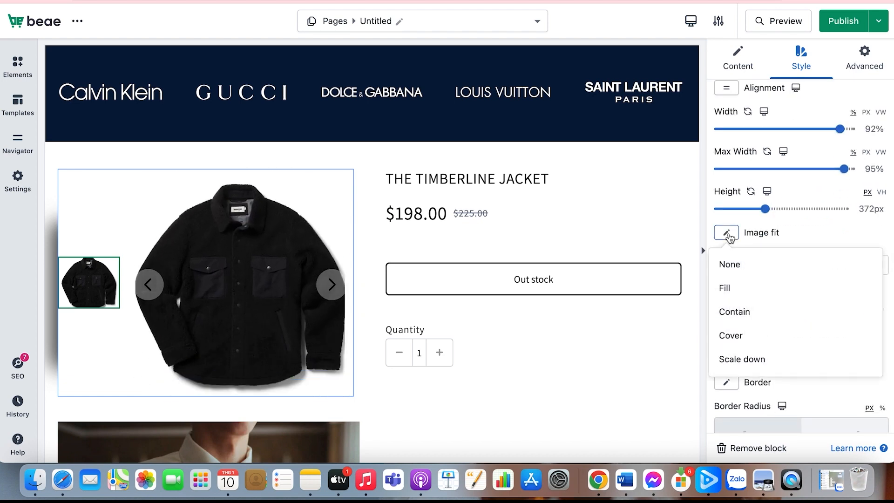
pyautogui.click(742, 286)
pyautogui.click(727, 234)
pyautogui.click(737, 311)
pyautogui.click(728, 234)
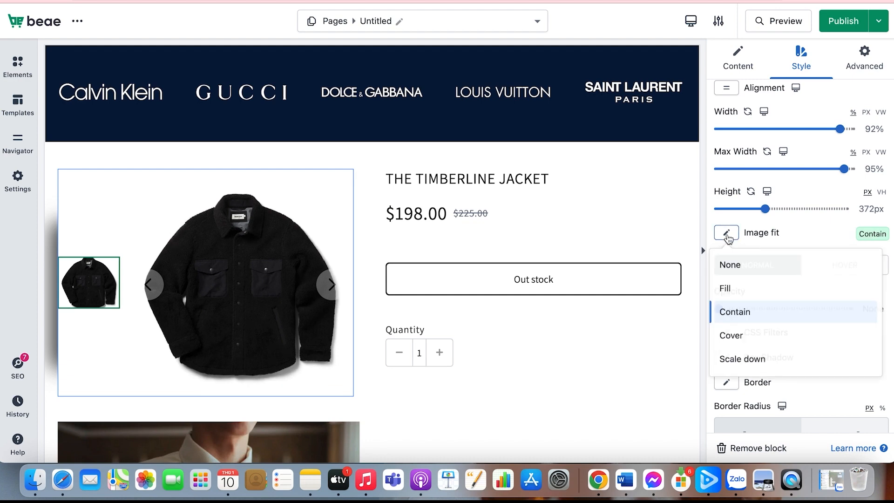
pyautogui.click(725, 288)
# Try an opacity of 0.84 on the featured image and reset it
pyautogui.scroll(-2, 745, 279)
pyautogui.moveTo(720, 256); pyautogui.dragTo(827, 262)
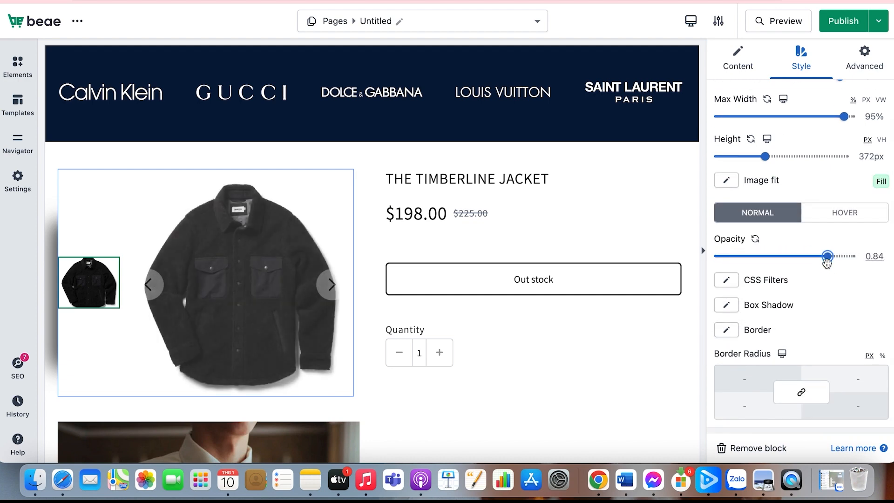
pyautogui.click(755, 239)
# Apply CSS filters to the featured image: 0 px blur, 157% brightness, 109% contrast, and raised saturation and hue
pyautogui.scroll(-2, 749, 286)
pyautogui.click(726, 231)
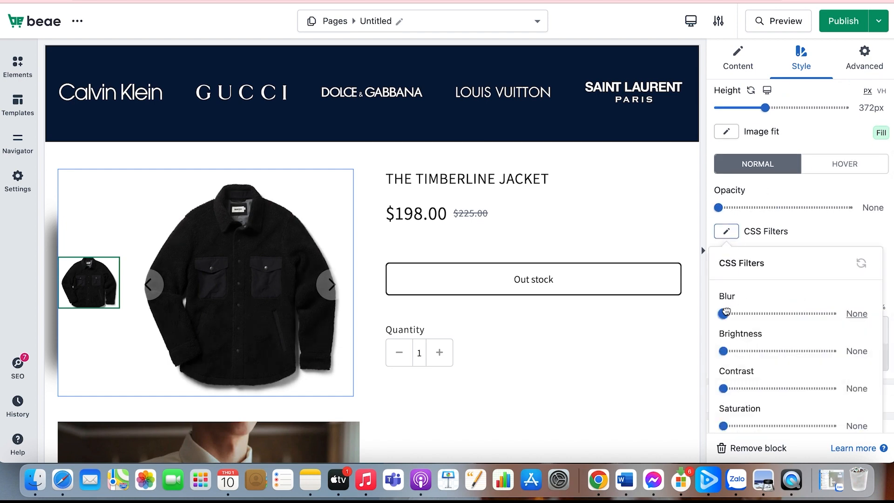
pyautogui.moveTo(720, 314)
pyautogui.mouseDown()
pyautogui.moveTo(758, 315)
pyautogui.moveTo(724, 312)
pyautogui.mouseUp()
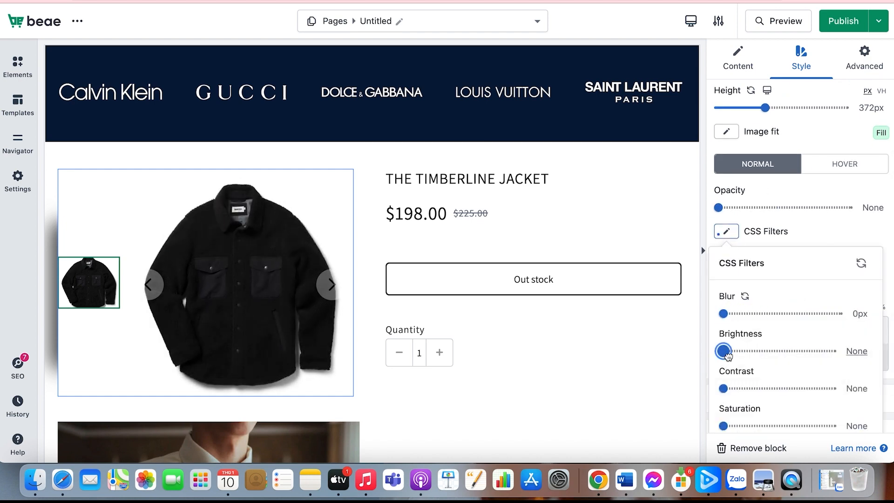
pyautogui.moveTo(729, 357); pyautogui.dragTo(807, 363)
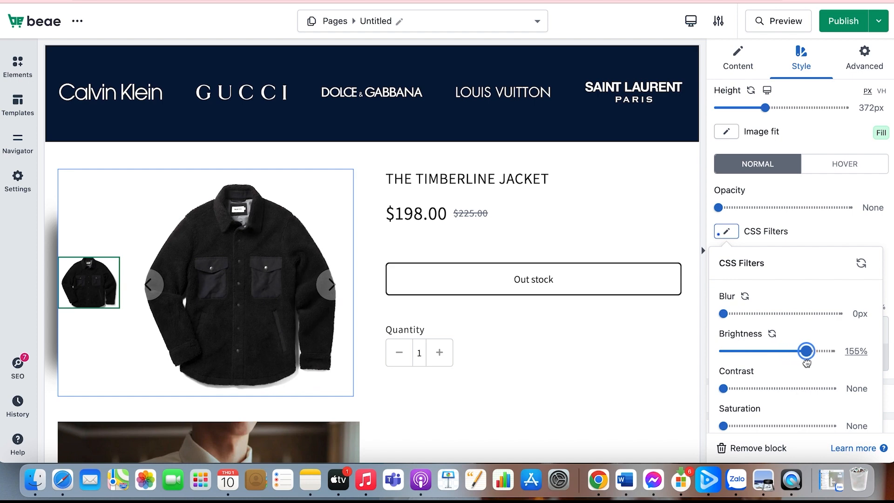
pyautogui.moveTo(729, 389); pyautogui.dragTo(781, 388)
pyautogui.scroll(-2, 763, 373)
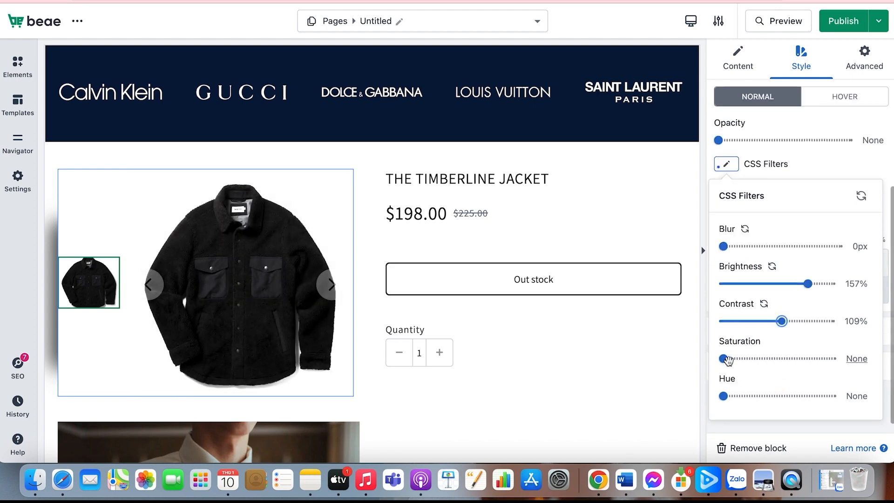
pyautogui.moveTo(726, 359); pyautogui.dragTo(764, 358)
pyautogui.moveTo(723, 396); pyautogui.dragTo(769, 395)
# Review the featured image's box shadow options
pyautogui.scroll(2, 795, 239)
pyautogui.click(726, 224)
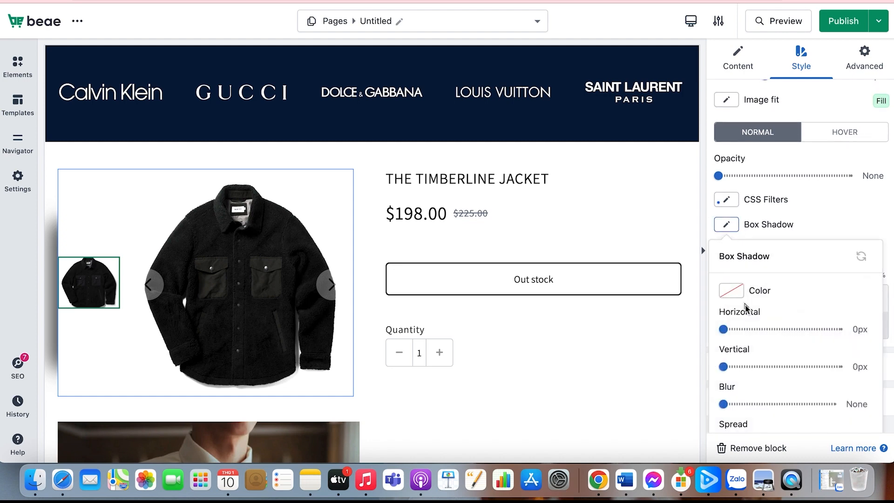
pyautogui.moveTo(723, 329)
pyautogui.mouseDown()
pyautogui.moveTo(731, 328)
pyautogui.moveTo(723, 329)
pyautogui.mouseUp()
pyautogui.click(770, 311)
# Set the product image's navigation arrows to a size of 21 px and a rotation of 3
pyautogui.scroll(-2, 774, 319)
pyautogui.scroll(-1, 773, 322)
pyautogui.click(757, 344)
pyautogui.click(754, 366)
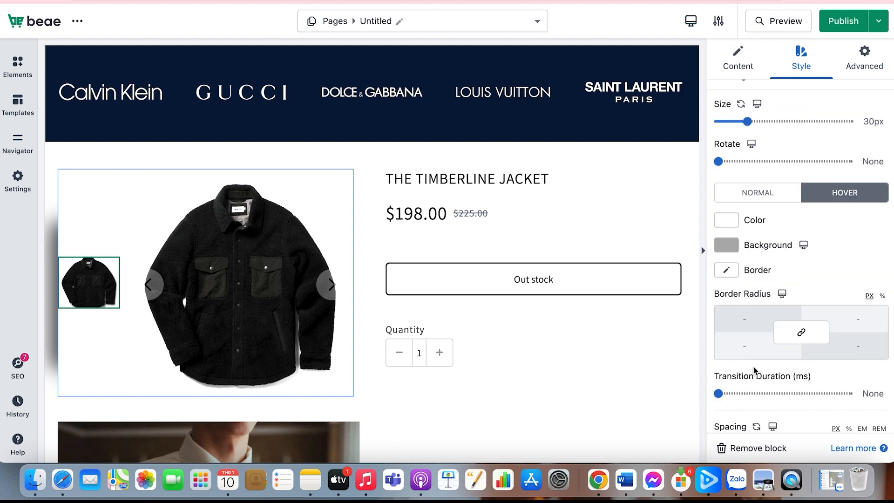
pyautogui.scroll(-3, 754, 367)
pyautogui.scroll(5, 754, 365)
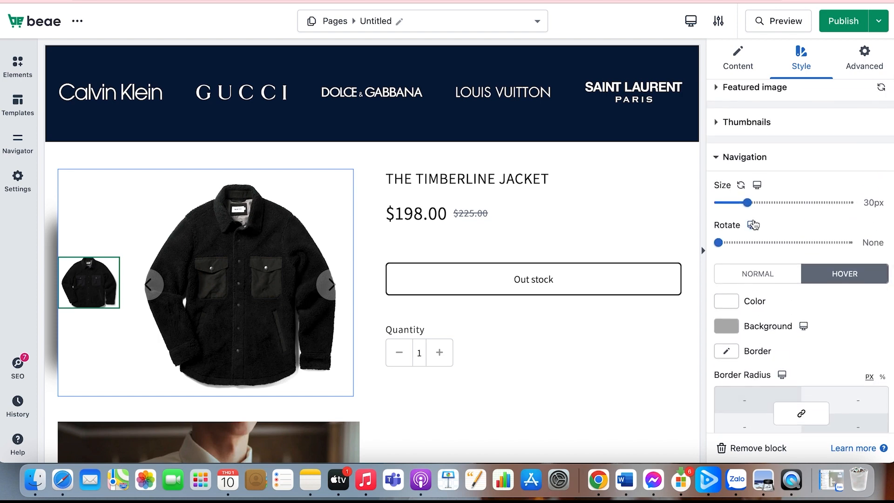
pyautogui.moveTo(745, 202)
pyautogui.mouseDown()
pyautogui.moveTo(761, 203)
pyautogui.moveTo(735, 203)
pyautogui.mouseUp()
pyautogui.moveTo(719, 242)
pyautogui.mouseDown()
pyautogui.moveTo(768, 243)
pyautogui.moveTo(719, 242)
pyautogui.mouseUp()
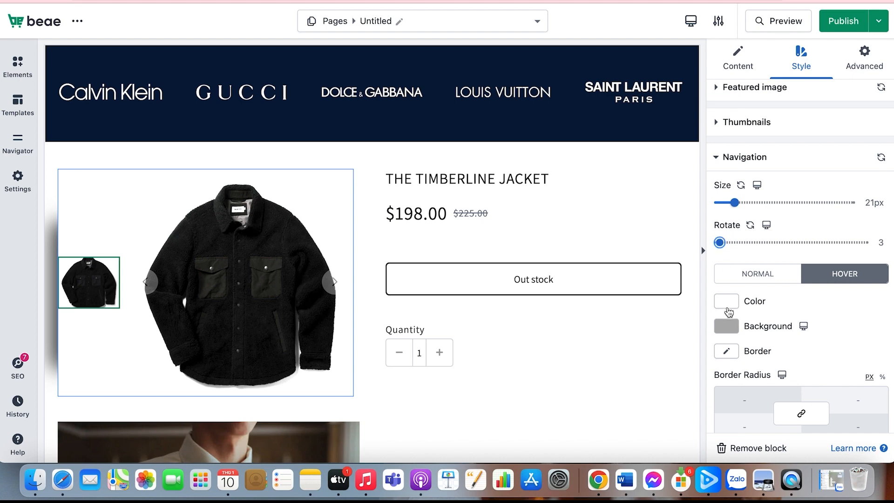
# Give the navigation arrows a light pink hover color
pyautogui.click(728, 309)
pyautogui.click(764, 391)
pyautogui.scroll(-1, 754, 399)
pyautogui.moveTo(755, 399); pyautogui.dragTo(734, 345)
pyautogui.click(763, 262)
# Set the navigation arrows' hover background to a muted dusty pink classic color
pyautogui.click(732, 283)
pyautogui.click(734, 344)
pyautogui.scroll(-1, 771, 404)
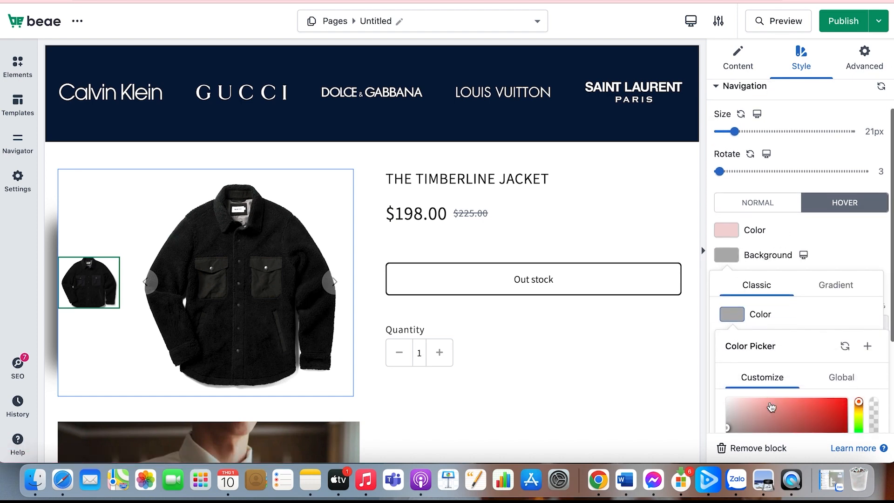
pyautogui.click(745, 399)
pyautogui.click(743, 413)
pyautogui.scroll(-1, 744, 412)
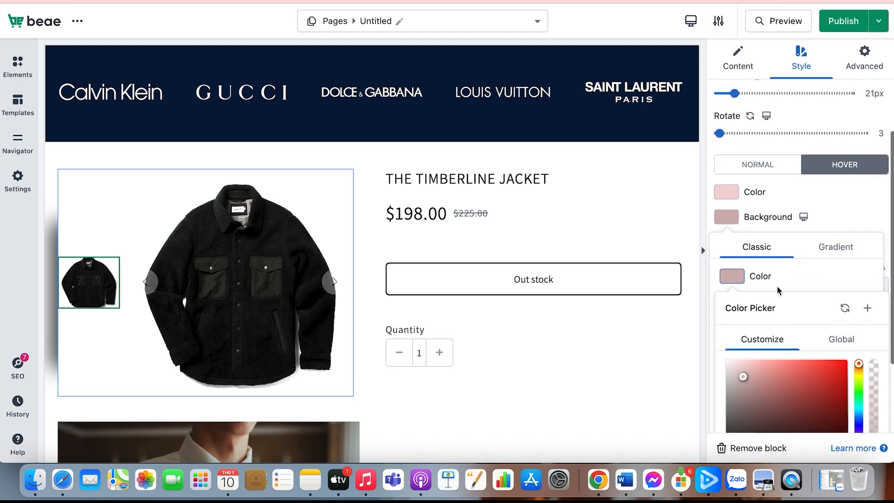
pyautogui.click(777, 286)
# Set the navigation arrows' hover transition duration to 600 ms
pyautogui.scroll(-3, 777, 323)
pyautogui.moveTo(718, 253); pyautogui.dragTo(735, 253)
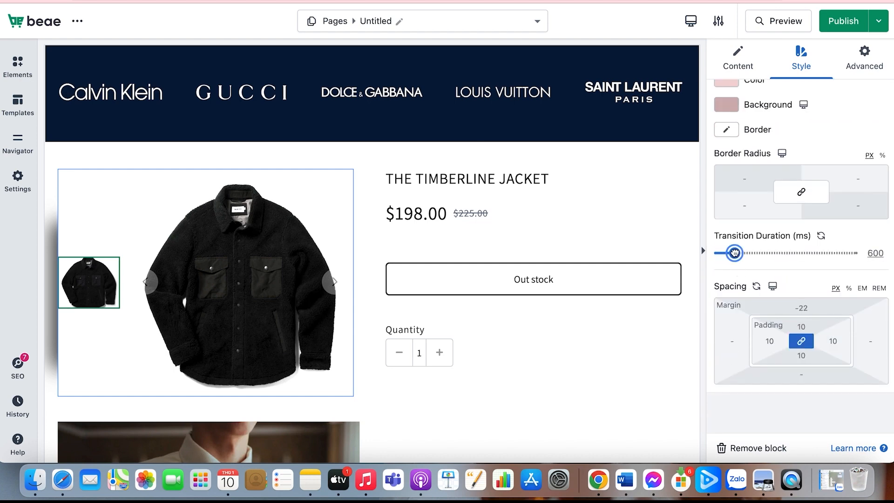
pyautogui.scroll(5, 787, 276)
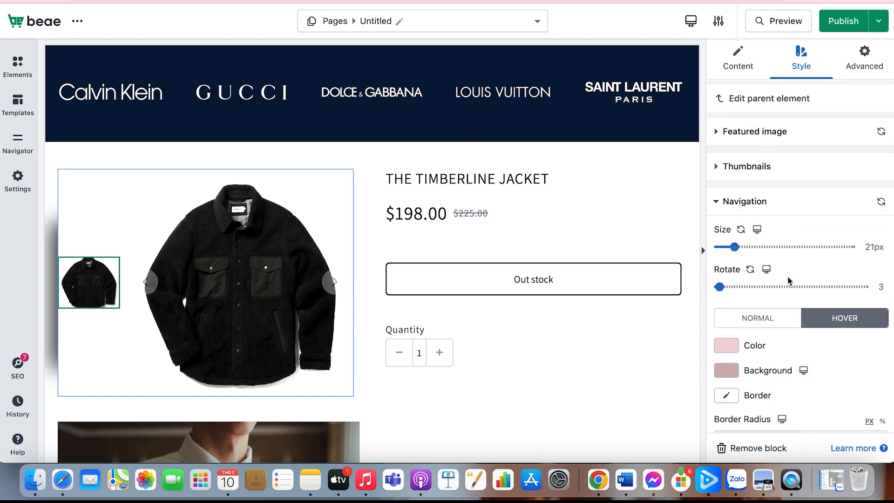
# Set the product title's HTML tag to H2 after trying H3 and H5
pyautogui.click(585, 183)
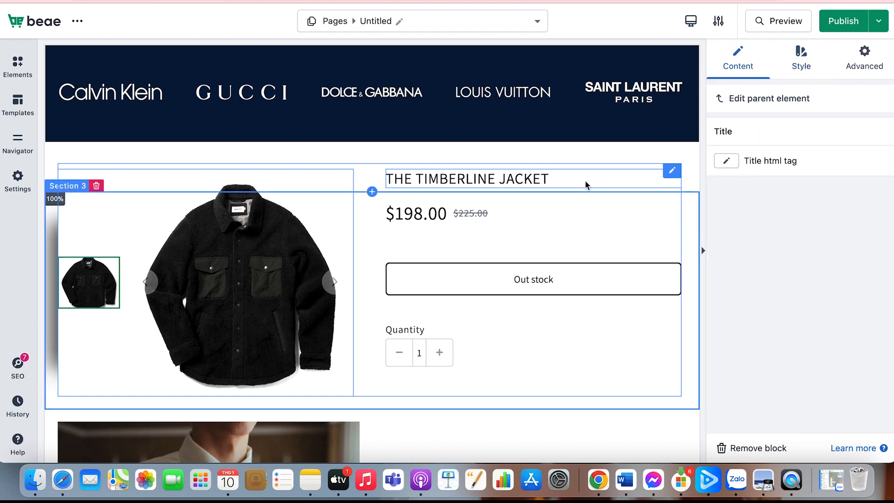
pyautogui.click(729, 171)
pyautogui.click(730, 218)
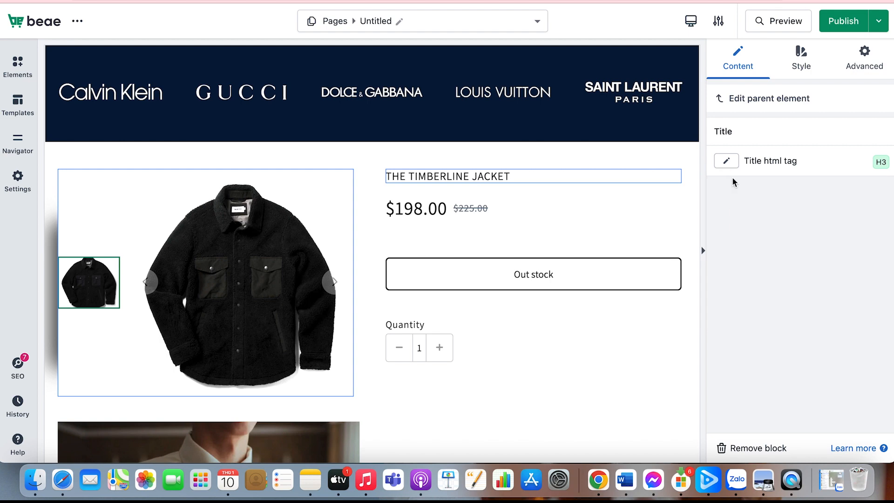
pyautogui.click(728, 162)
pyautogui.click(731, 261)
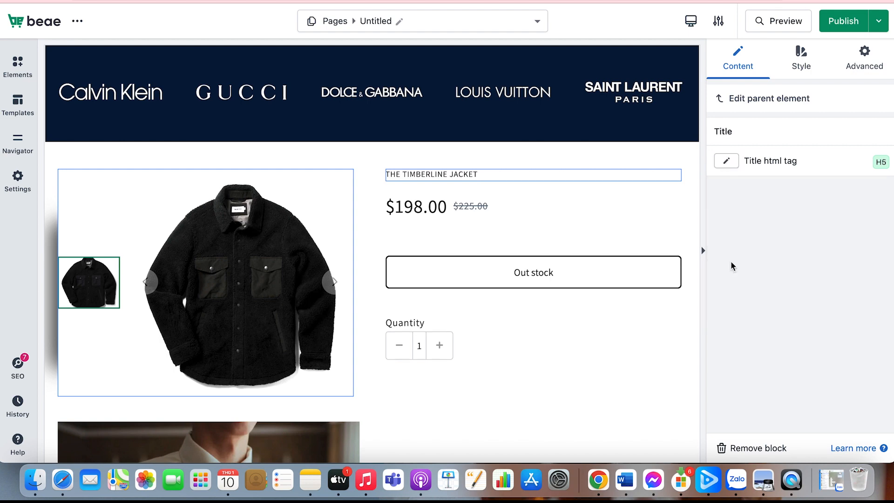
pyautogui.click(731, 164)
pyautogui.click(725, 192)
# Color the product title's text near-black and align it left after trying centered alignment
pyautogui.click(791, 75)
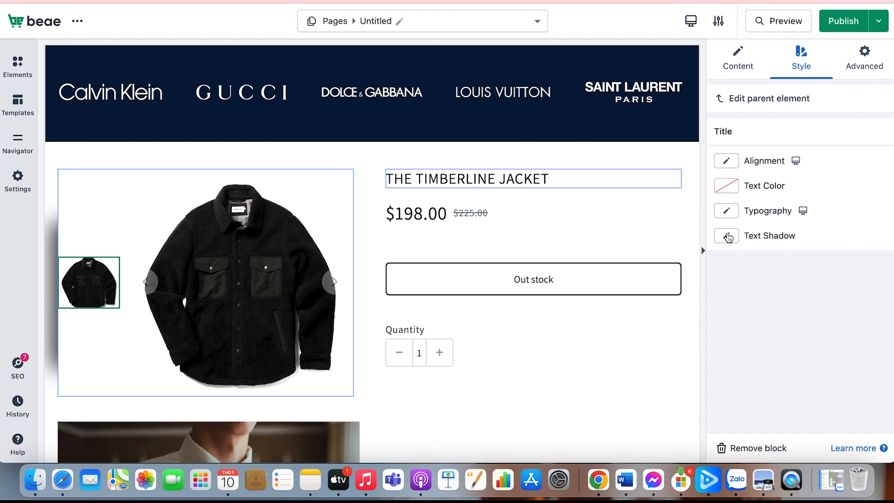
pyautogui.click(727, 161)
pyautogui.click(740, 186)
pyautogui.click(727, 187)
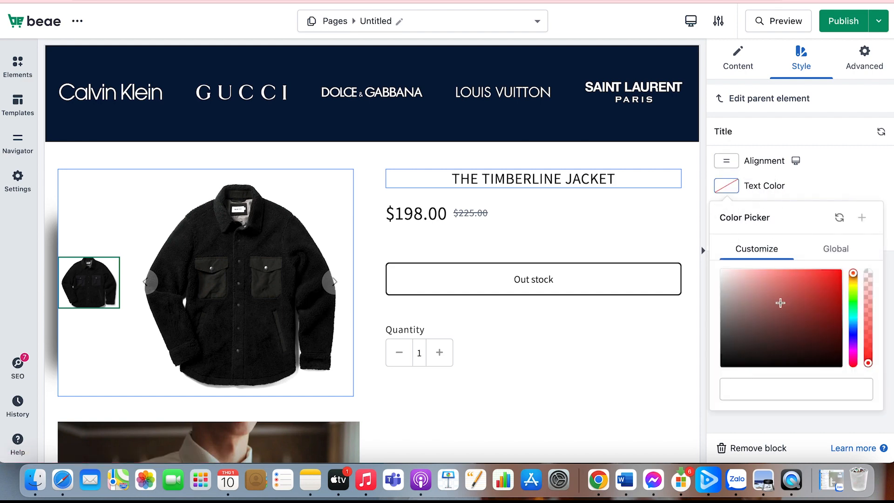
pyautogui.click(769, 352)
pyautogui.click(726, 160)
pyautogui.click(724, 185)
# Set the title's font size to 35 px and its family to Noto Sans JP from Google Fonts after trying Open Sans
pyautogui.click(727, 211)
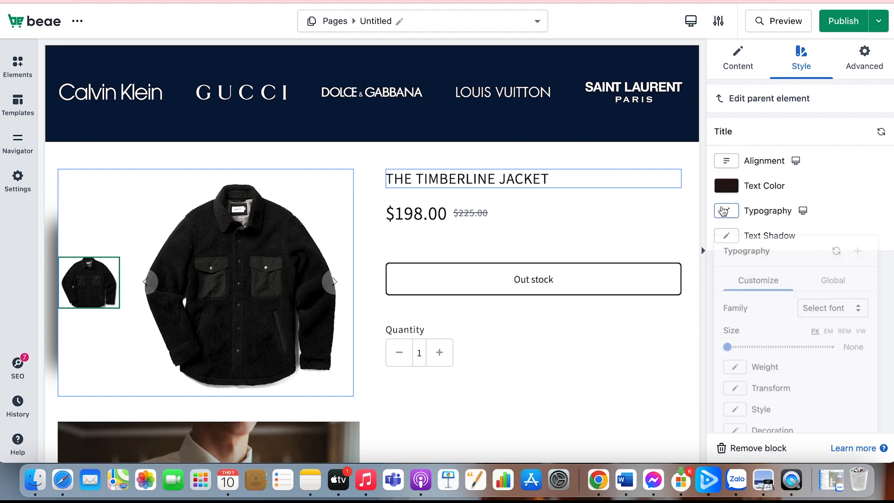
pyautogui.click(737, 344)
pyautogui.moveTo(737, 344); pyautogui.dragTo(742, 344)
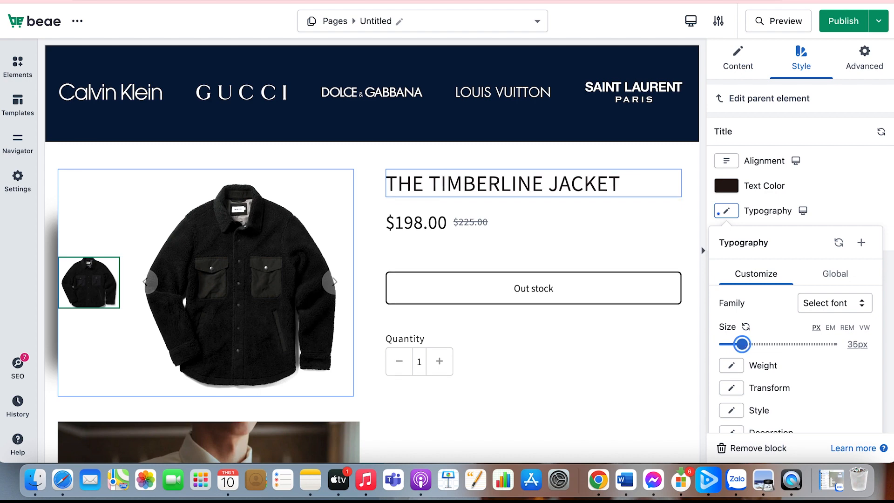
pyautogui.click(826, 303)
pyautogui.scroll(-2, 782, 368)
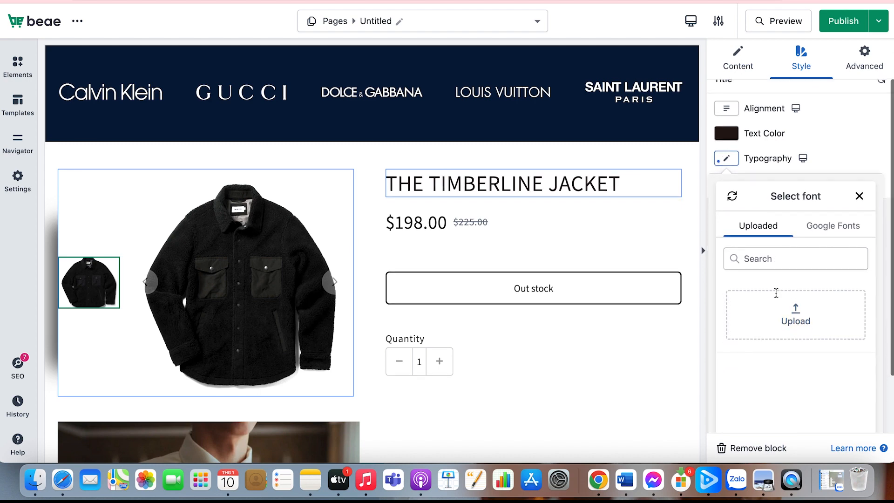
pyautogui.click(832, 226)
pyautogui.click(790, 338)
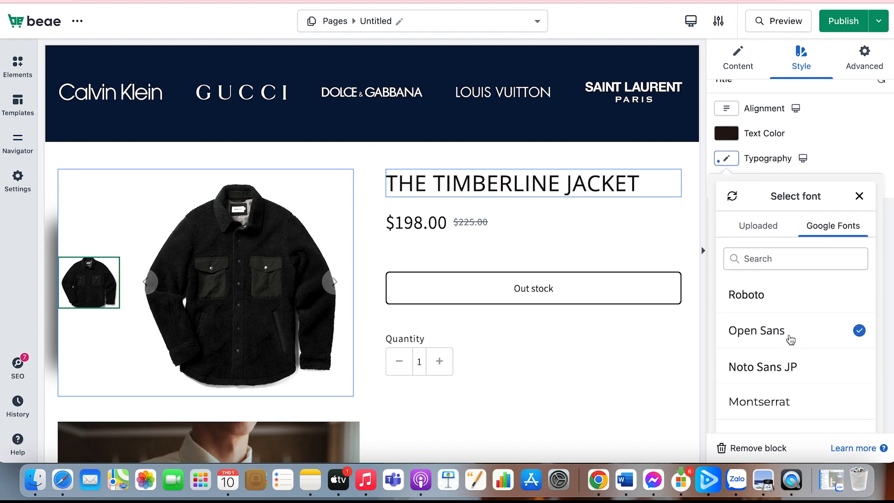
pyautogui.click(773, 366)
pyautogui.click(821, 175)
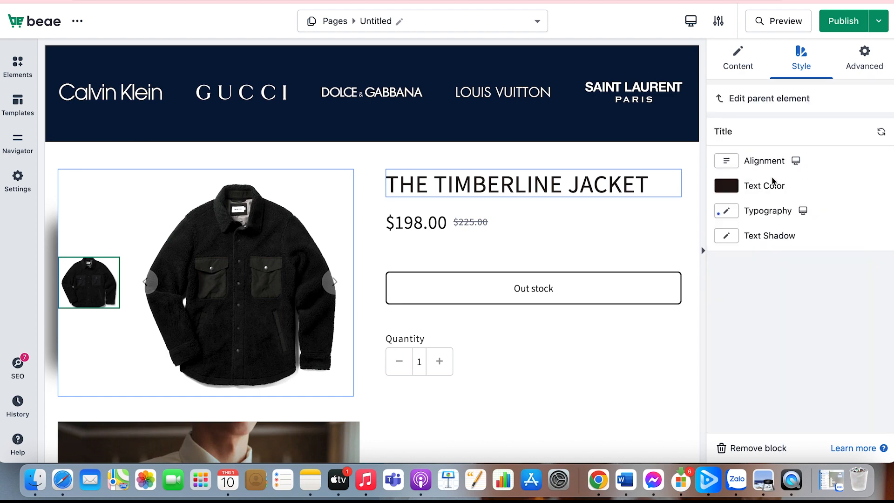
# Set the title's font size to 27 px and its line height to 31 px
pyautogui.click(726, 210)
pyautogui.moveTo(741, 343); pyautogui.dragTo(736, 358)
pyautogui.scroll(-3, 734, 368)
pyautogui.scroll(-1, 736, 359)
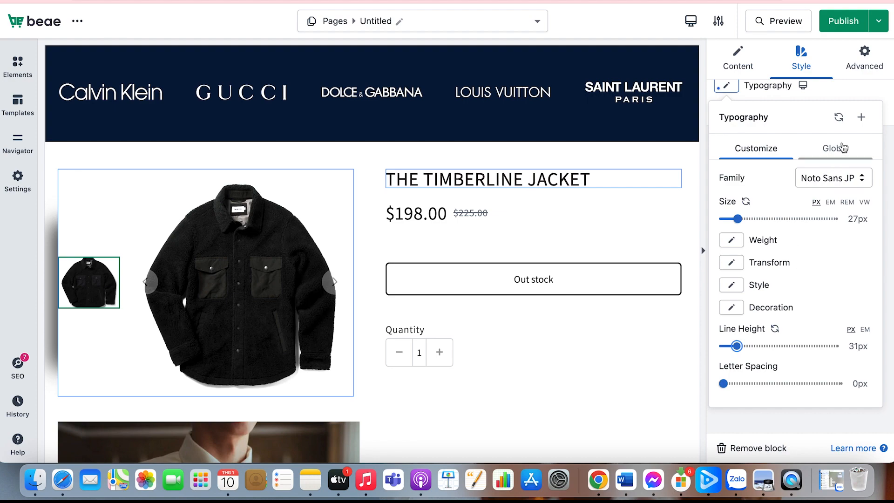
# Check the title's advanced settings and choose another HTML tag for the title
pyautogui.click(866, 66)
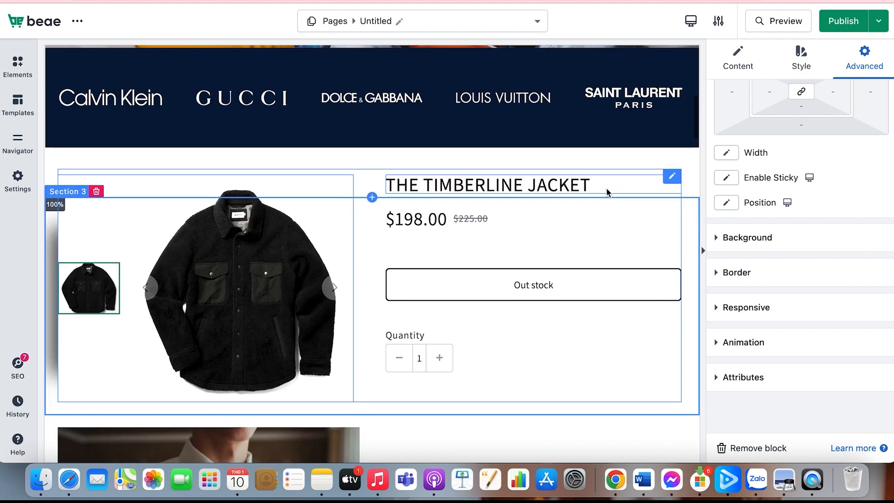
pyautogui.click(607, 192)
pyautogui.click(738, 58)
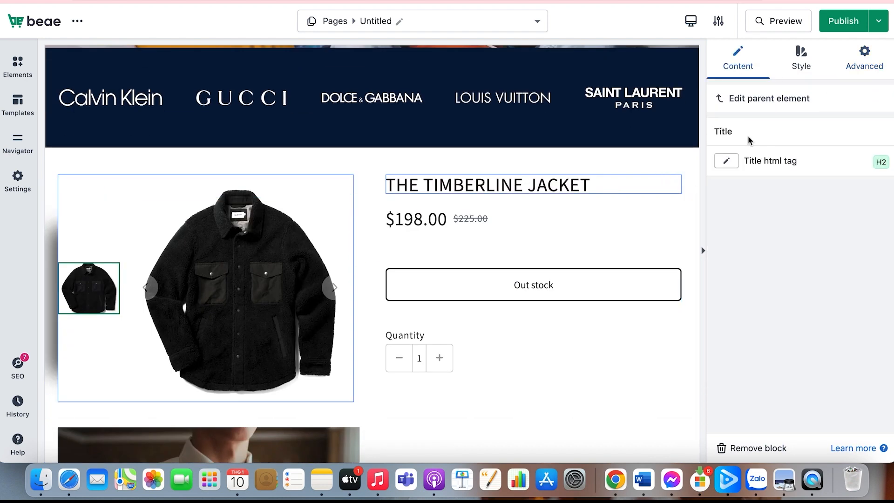
pyautogui.click(726, 160)
pyautogui.click(736, 239)
# Change the product title's text color to a very dark reddish brown
pyautogui.click(797, 53)
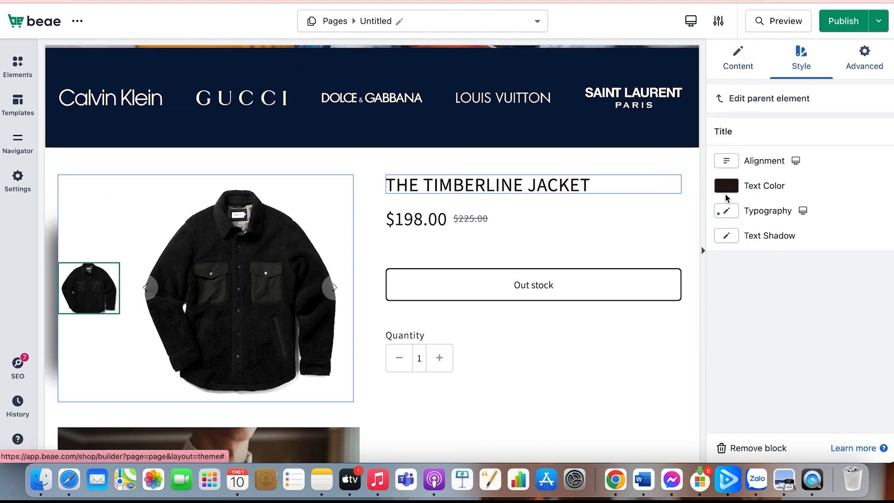
pyautogui.click(726, 187)
pyautogui.click(790, 336)
pyautogui.click(792, 345)
# Set the title's font size to 30 px and its weight to 400 after trying a lighter weight
pyautogui.click(726, 210)
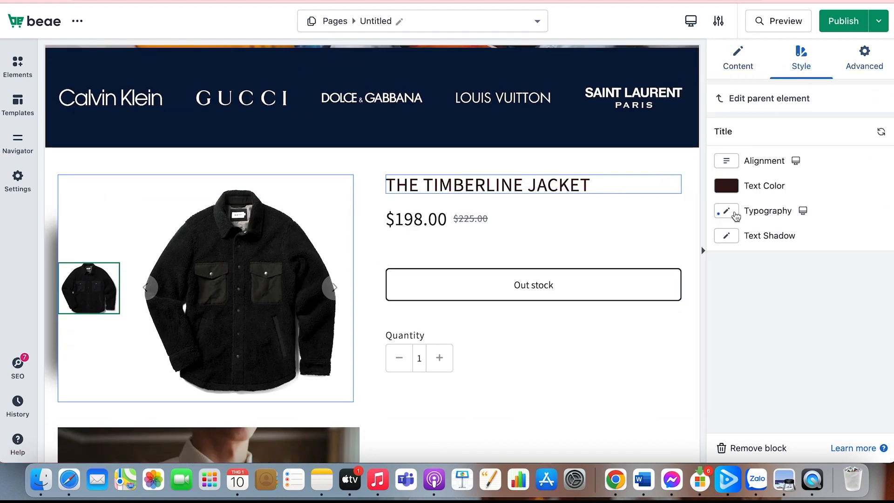
pyautogui.scroll(-3, 742, 303)
pyautogui.moveTo(740, 245); pyautogui.dragTo(741, 245)
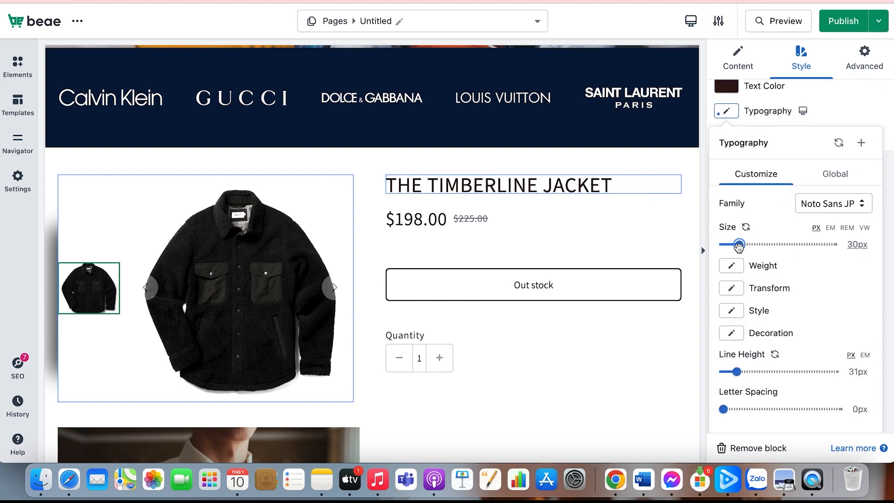
pyautogui.click(731, 266)
pyautogui.click(741, 320)
pyautogui.click(734, 265)
pyautogui.click(734, 393)
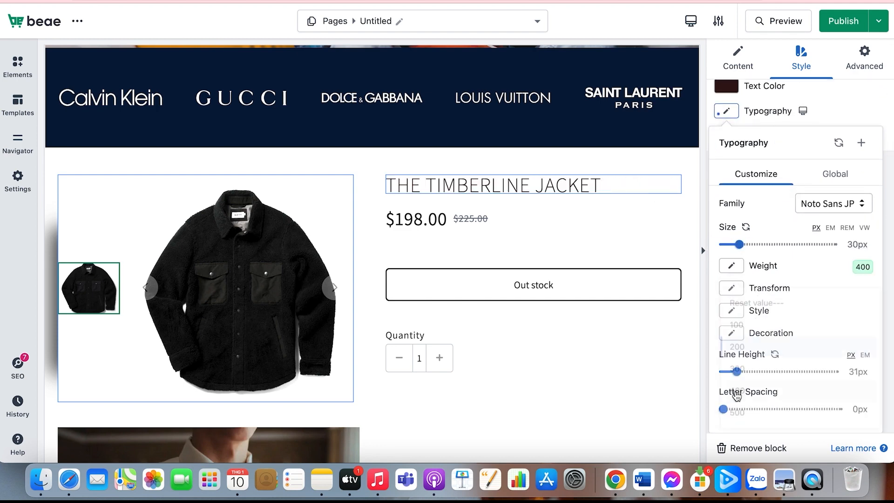
# Set the title's font style to Normal after trying Italic and Oblique
pyautogui.scroll(-1, 745, 321)
pyautogui.click(737, 286)
pyautogui.click(742, 365)
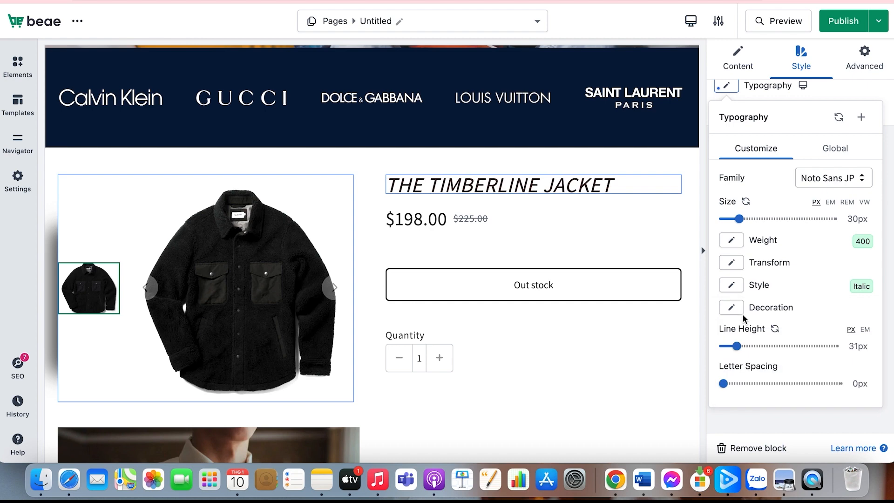
pyautogui.click(731, 285)
pyautogui.click(746, 345)
pyautogui.click(734, 285)
pyautogui.click(745, 385)
pyautogui.click(732, 289)
pyautogui.click(731, 364)
pyautogui.click(732, 286)
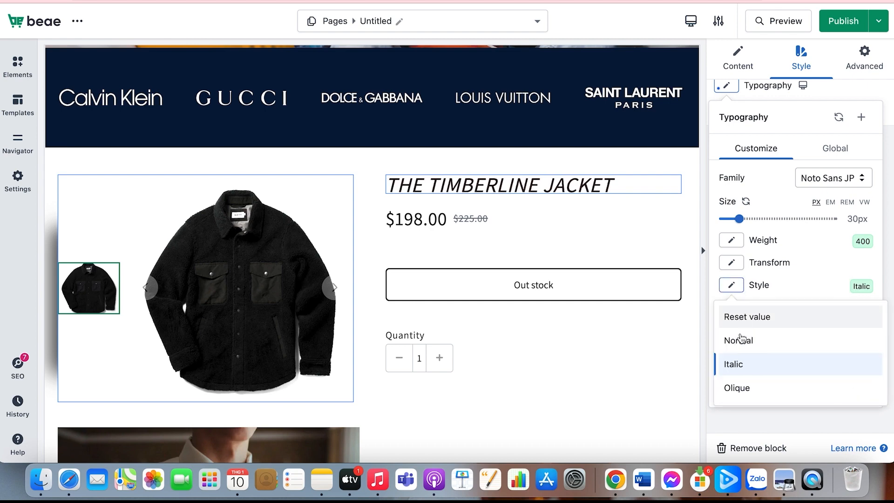
pyautogui.click(737, 340)
# Set the title's text decoration to Underline after trying Overline
pyautogui.click(734, 312)
pyautogui.click(755, 370)
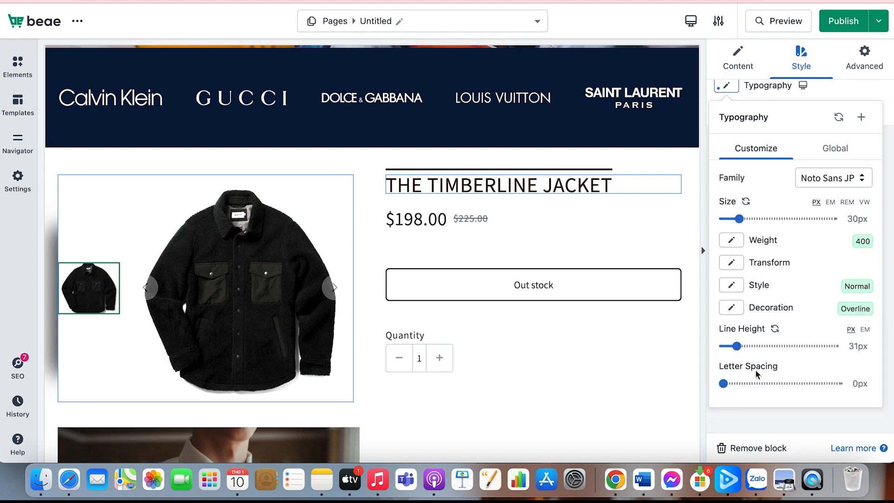
pyautogui.click(733, 310)
pyautogui.click(756, 365)
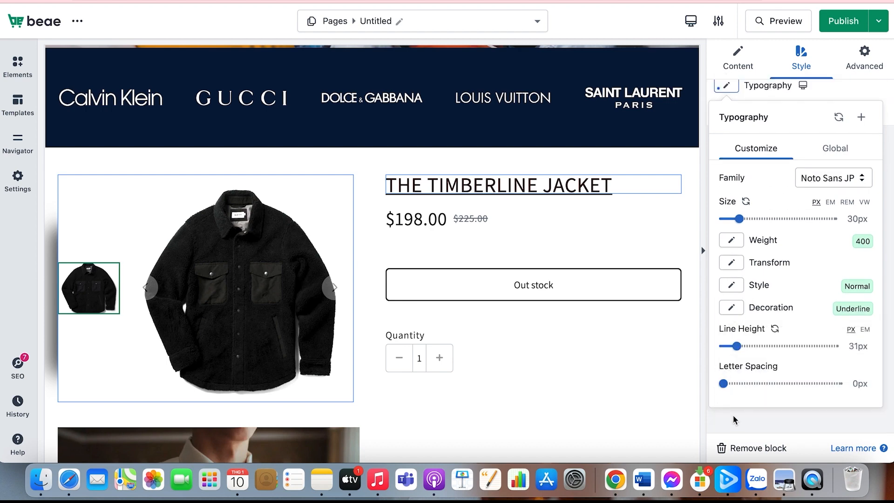
# Set the title's line height to 42 px and its letter spacing to 0.7 px, and close the typography settings
pyautogui.moveTo(737, 346); pyautogui.dragTo(742, 346)
pyautogui.moveTo(723, 383); pyautogui.dragTo(781, 383)
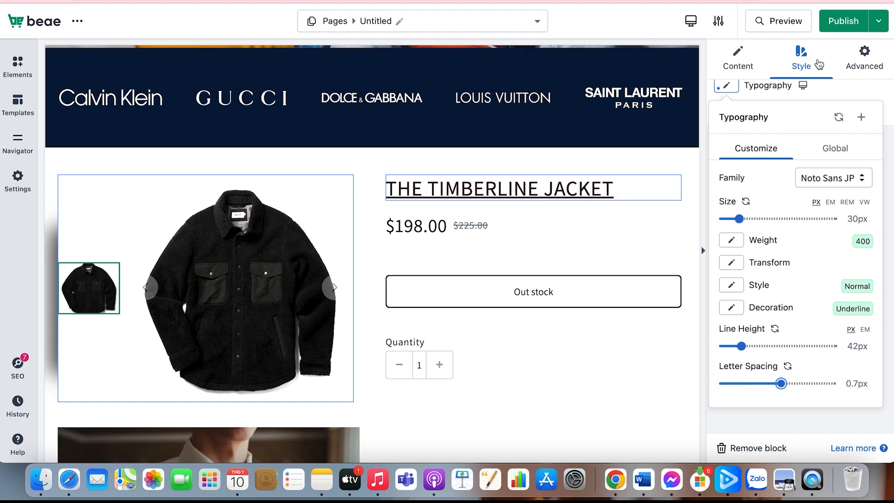
pyautogui.click(620, 355)
pyautogui.click(663, 198)
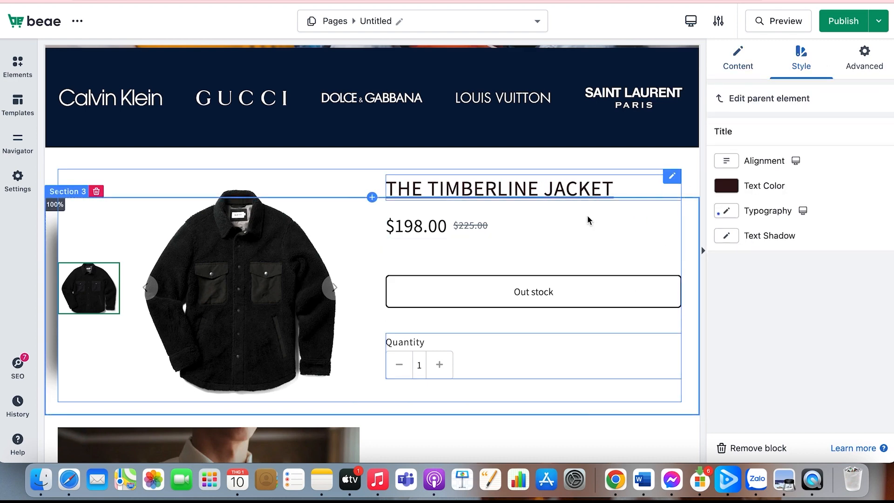
# Select the product price and set its alignment to left after trying centered alignment
pyautogui.click(497, 228)
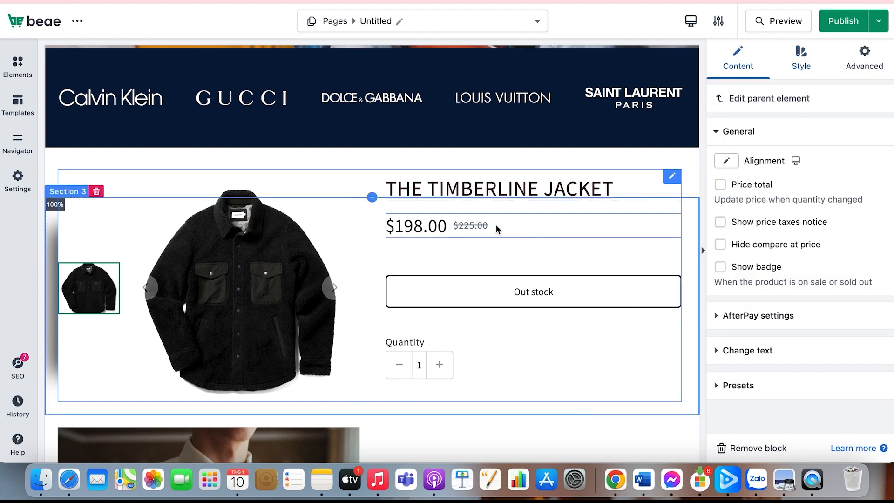
pyautogui.click(726, 161)
pyautogui.click(732, 185)
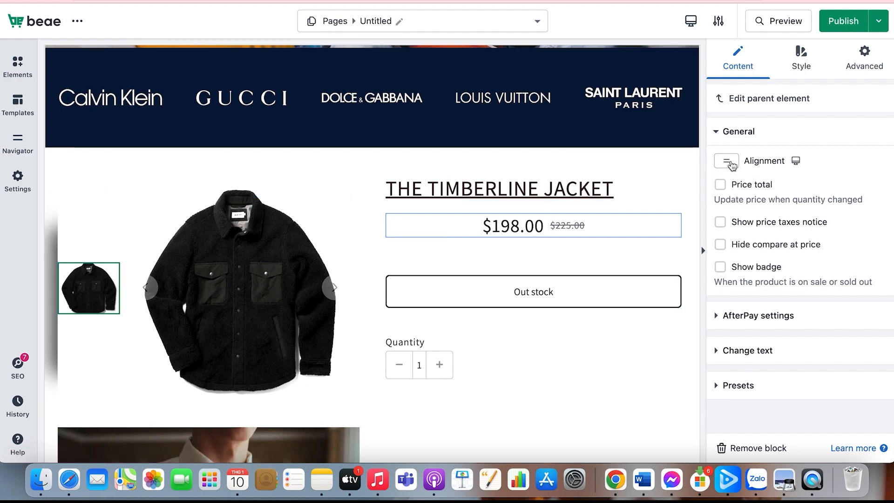
pyautogui.click(726, 161)
pyautogui.click(720, 185)
# Enable the price total, the price taxes notice, hiding of the compare at price, and the badge
pyautogui.click(722, 185)
pyautogui.click(721, 223)
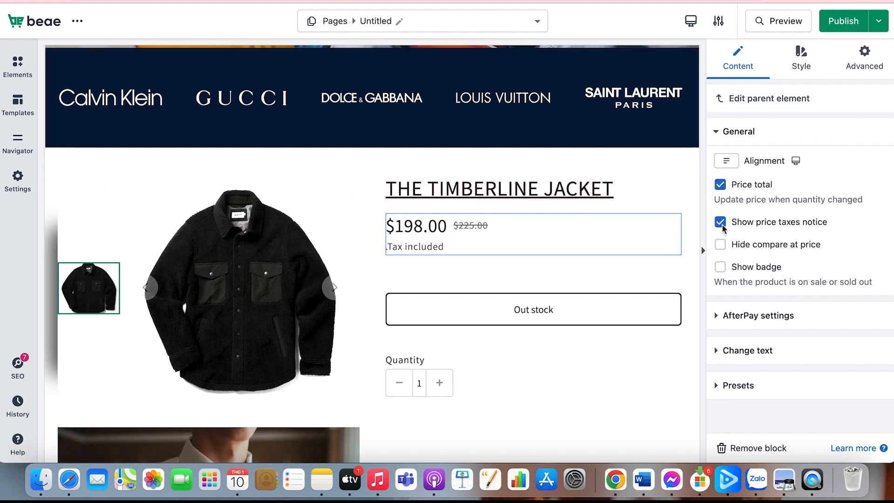
pyautogui.click(720, 245)
pyautogui.click(720, 267)
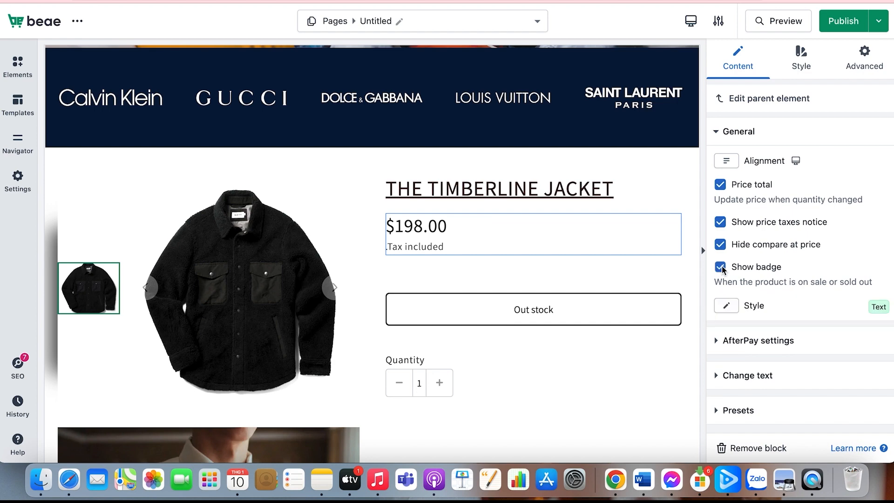
# Set the price badge's style to Percent, and try another style option for it
pyautogui.scroll(-1, 724, 279)
pyautogui.click(728, 279)
pyautogui.click(737, 305)
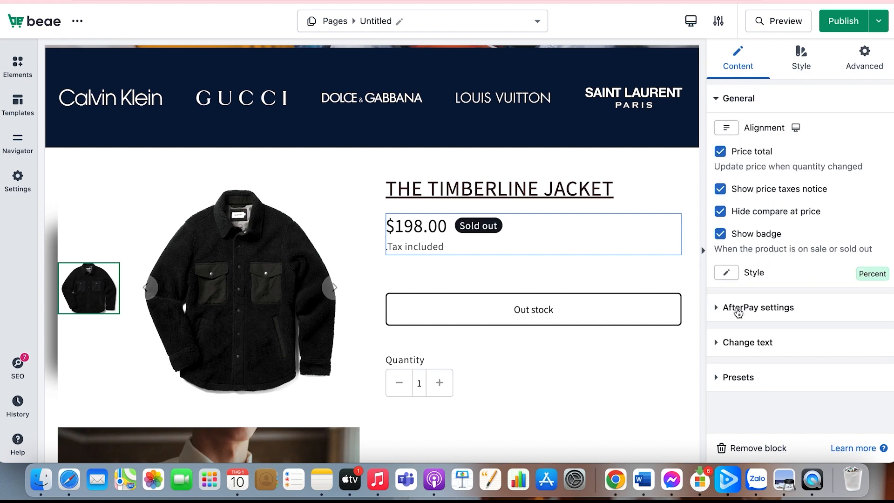
pyautogui.click(733, 275)
pyautogui.click(740, 323)
# Change the sold out badge text to "Available"
pyautogui.click(735, 310)
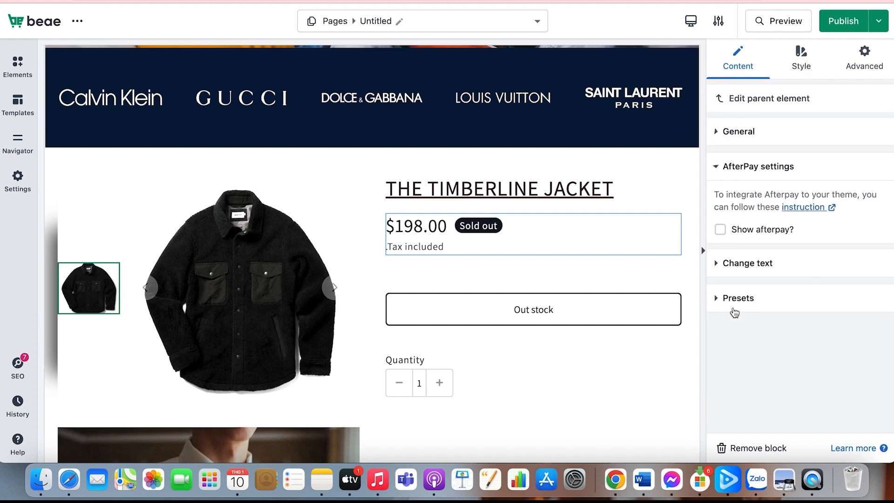
pyautogui.click(740, 265)
pyautogui.scroll(-1, 746, 283)
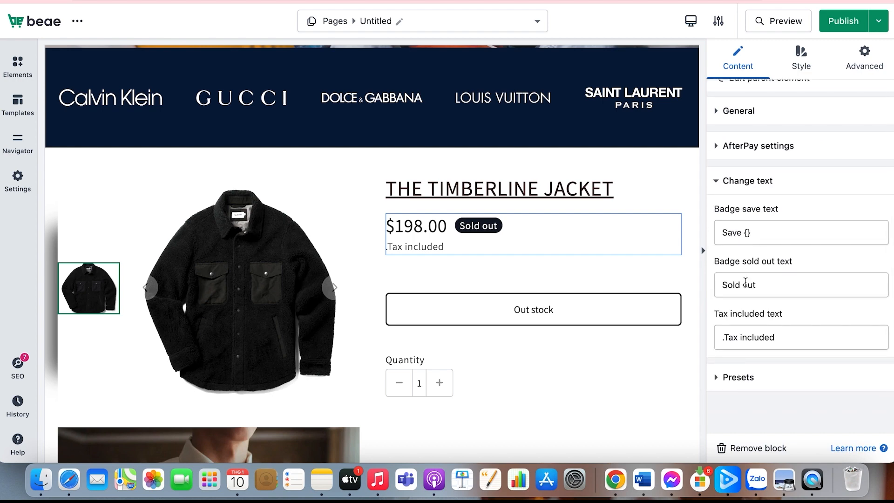
pyautogui.scroll(1, 769, 256)
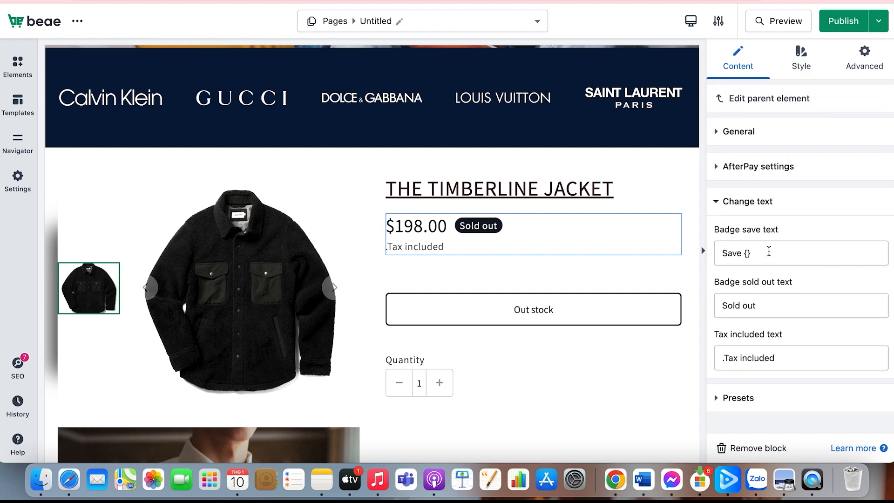
pyautogui.scroll(-1, 762, 262)
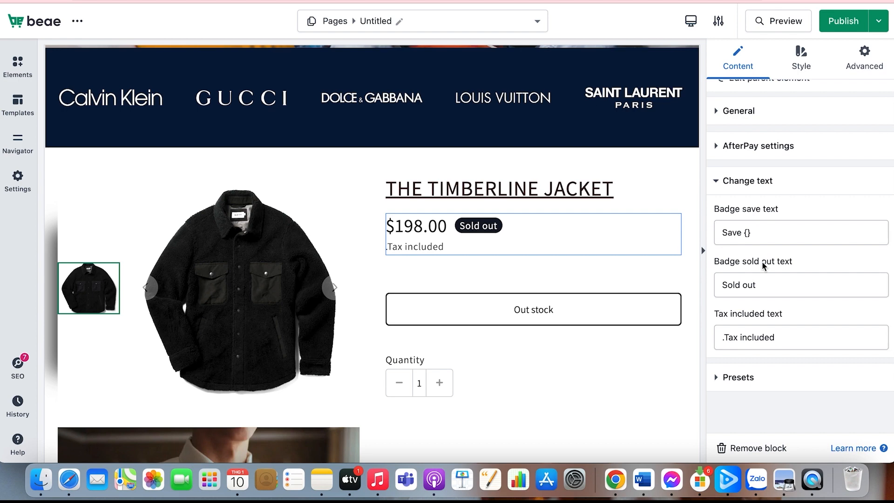
pyautogui.click(760, 285)
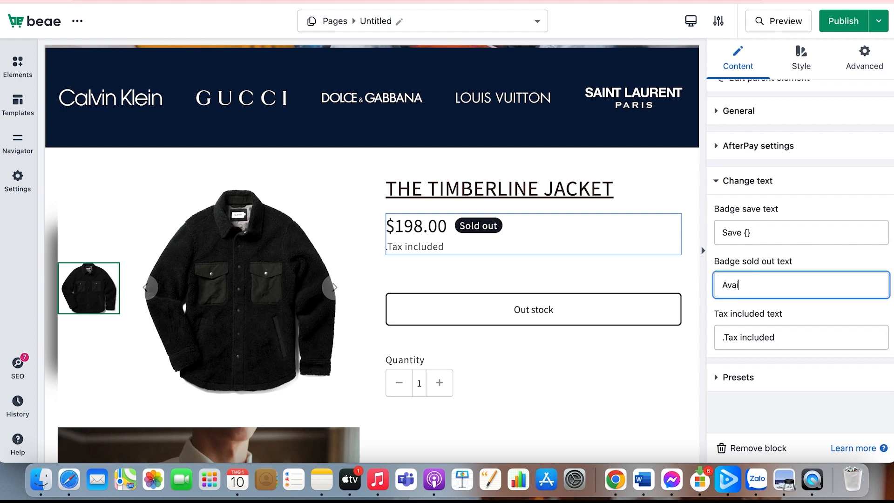
pyautogui.click(792, 372)
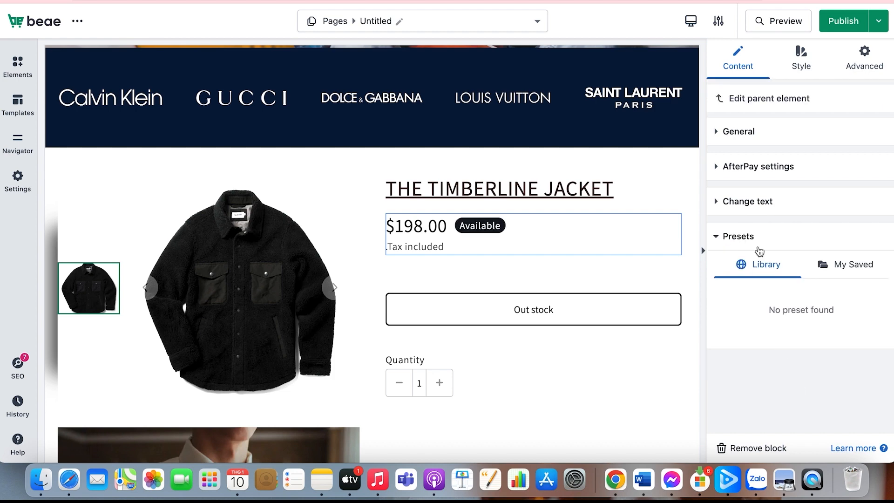
# Set the price's text color to a strong red
pyautogui.click(801, 58)
pyautogui.click(727, 161)
pyautogui.click(765, 290)
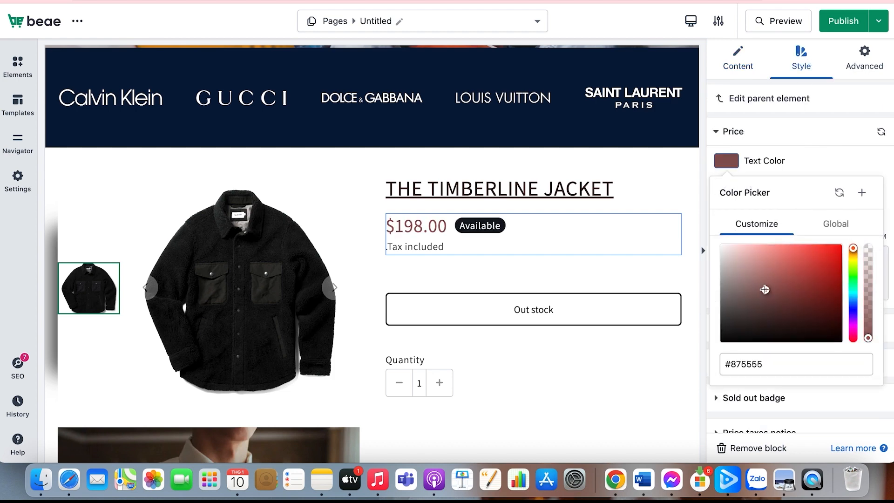
pyautogui.moveTo(806, 267); pyautogui.dragTo(824, 268)
pyautogui.click(773, 131)
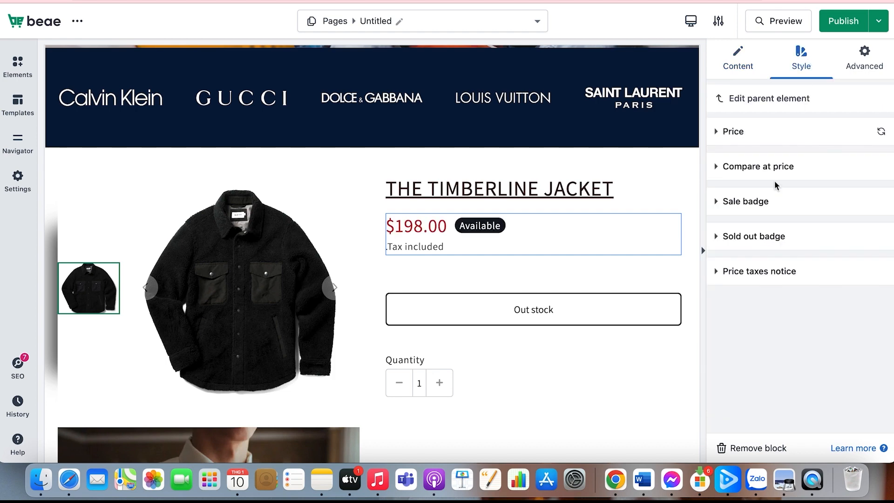
# Adjust the price's font size and set its font to the Google font Open Sans after trying Roboto
pyautogui.click(777, 131)
pyautogui.click(727, 186)
pyautogui.moveTo(723, 320)
pyautogui.mouseDown()
pyautogui.moveTo(755, 320)
pyautogui.moveTo(736, 320)
pyautogui.mouseUp()
pyautogui.click(824, 285)
pyautogui.click(833, 253)
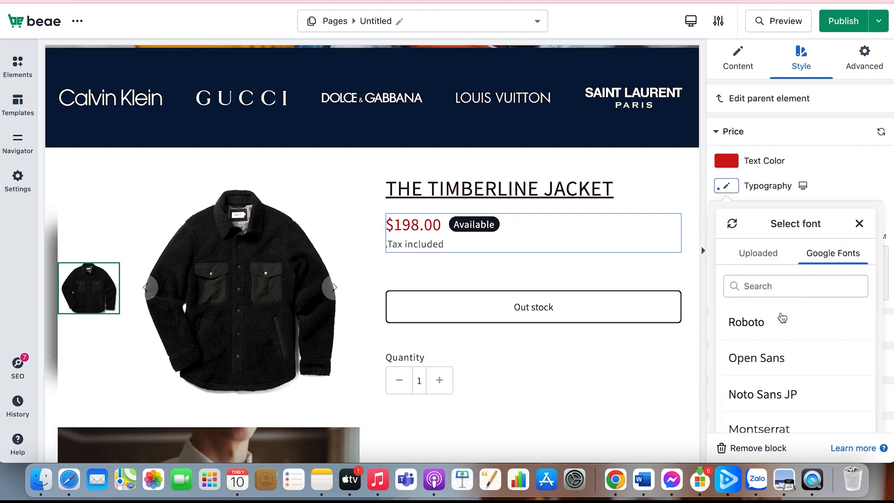
pyautogui.click(780, 322)
pyautogui.click(762, 357)
pyautogui.scroll(-1, 773, 321)
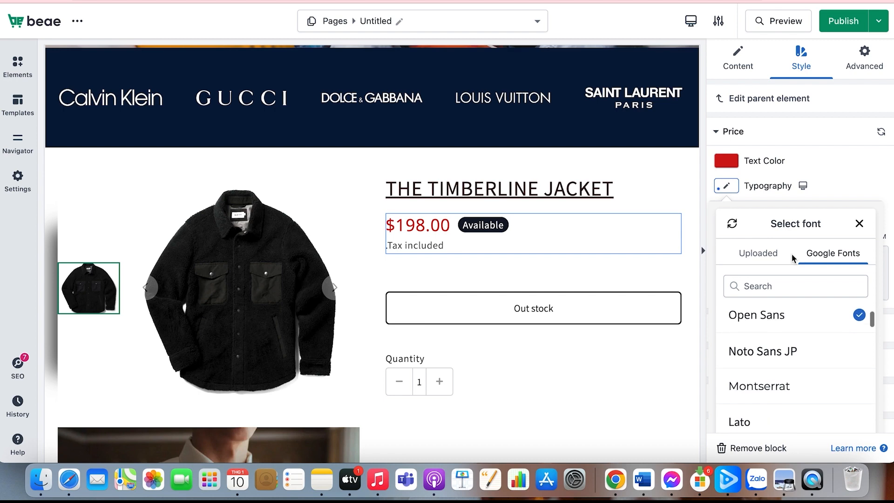
pyautogui.click(844, 187)
# Add a light red text shadow to the price with a 5 px blur
pyautogui.scroll(-1, 731, 212)
pyautogui.click(726, 166)
pyautogui.click(731, 232)
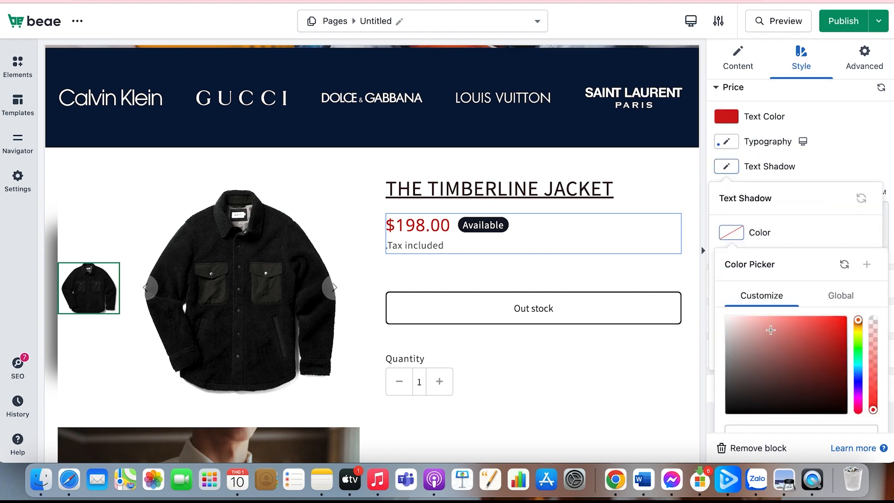
pyautogui.click(770, 328)
pyautogui.click(795, 240)
pyautogui.moveTo(723, 271); pyautogui.dragTo(729, 273)
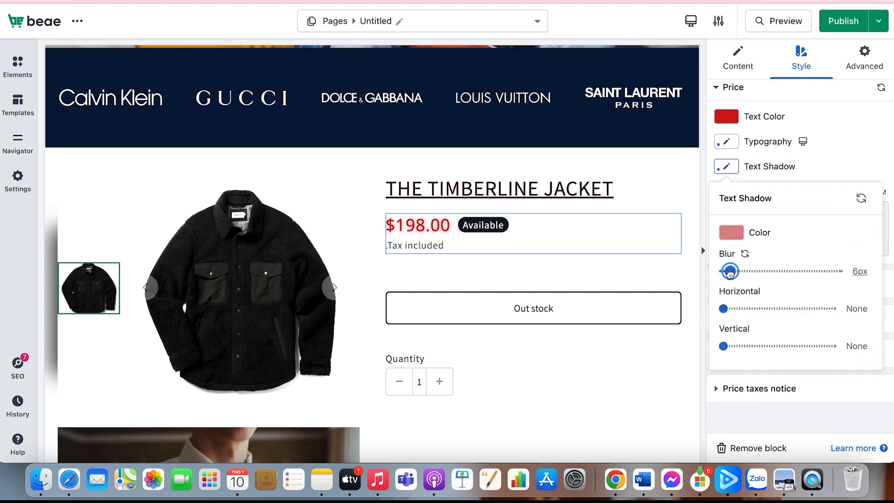
# Try horizontal and vertical offsets for the price's text shadow and reset both
pyautogui.moveTo(724, 308); pyautogui.dragTo(785, 309)
pyautogui.click(769, 291)
pyautogui.moveTo(723, 345); pyautogui.dragTo(770, 349)
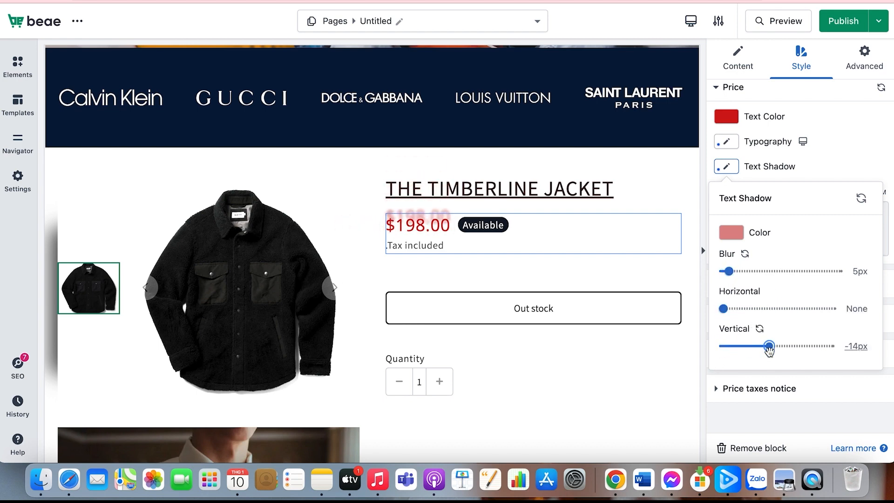
pyautogui.click(760, 329)
pyautogui.click(802, 168)
# Set the compare at price's text color to dark red and adjust its font size
pyautogui.scroll(-1, 776, 254)
pyautogui.click(759, 278)
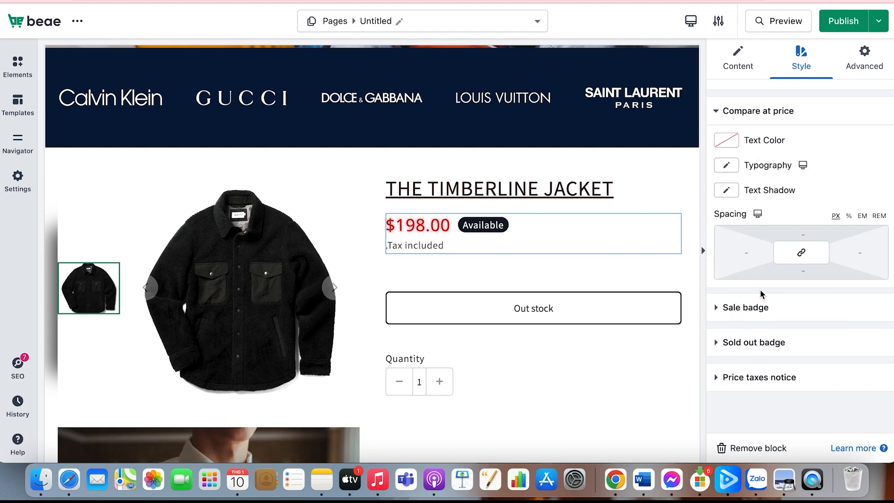
pyautogui.click(734, 142)
pyautogui.click(818, 253)
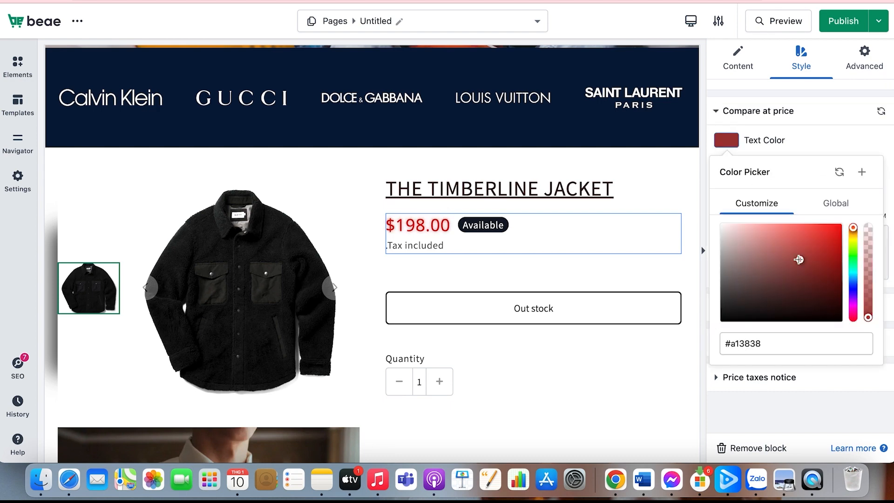
pyautogui.click(827, 134)
pyautogui.click(726, 165)
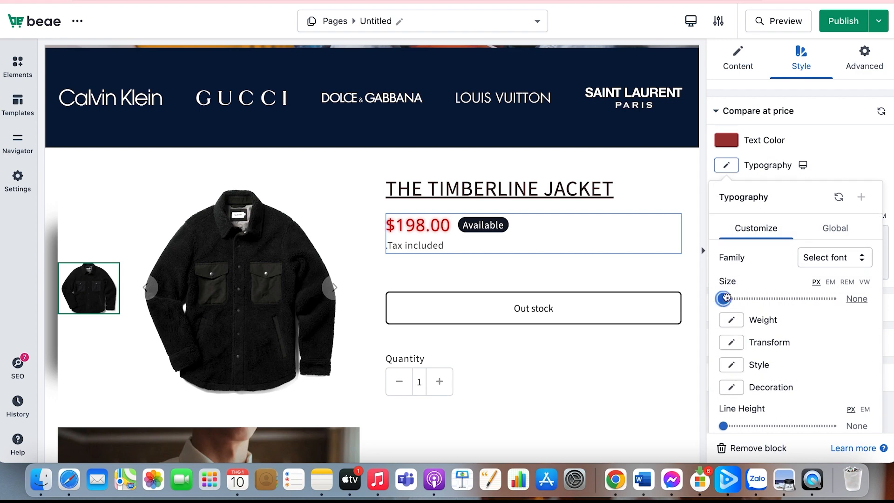
pyautogui.moveTo(723, 298); pyautogui.dragTo(743, 298)
pyautogui.click(820, 111)
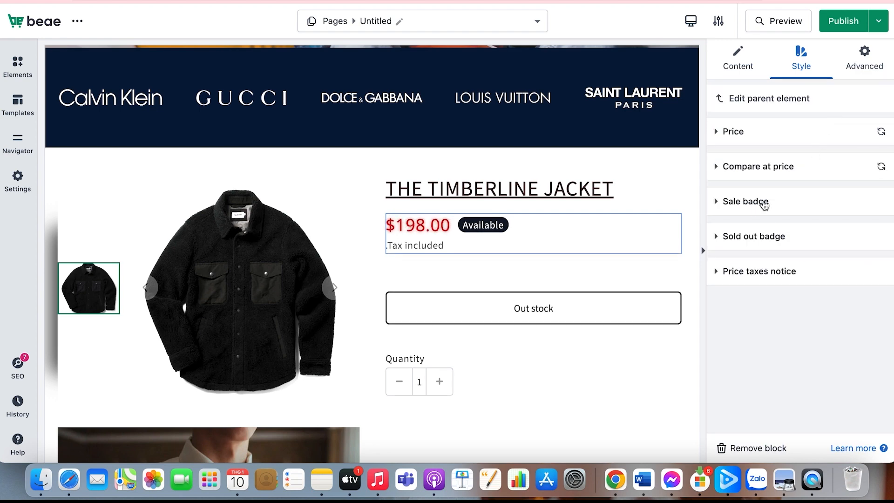
# Set the sale badge's text color to #db7474
pyautogui.click(764, 203)
pyautogui.click(731, 196)
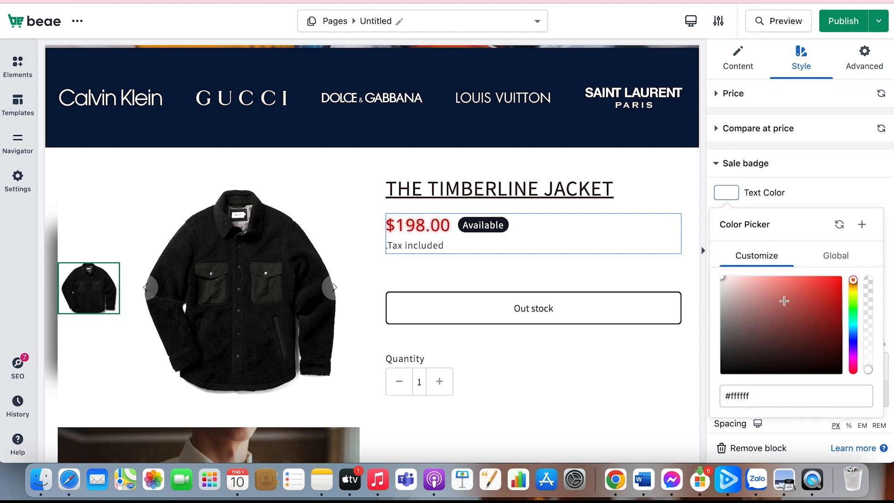
pyautogui.moveTo(776, 289)
pyautogui.mouseDown()
pyautogui.moveTo(799, 286)
pyautogui.moveTo(779, 290)
pyautogui.mouseUp()
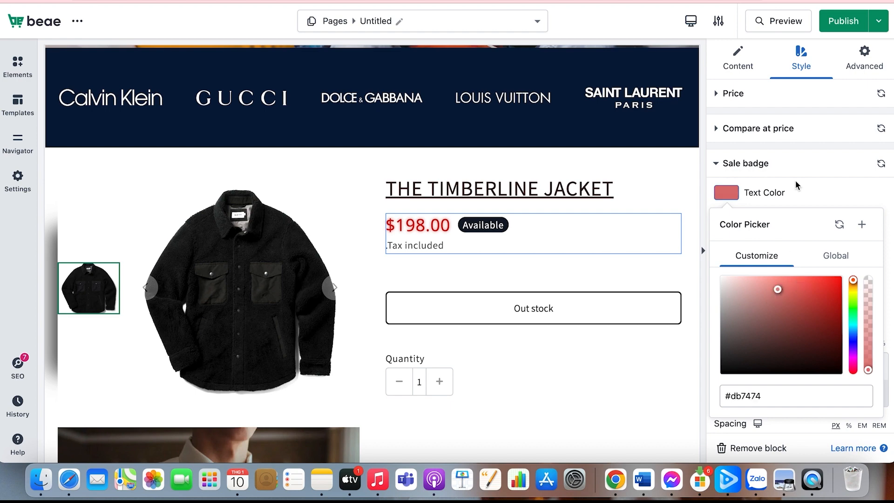
pyautogui.click(802, 168)
# Adjust the sold out badge's text color, finishing on white
pyautogui.click(764, 241)
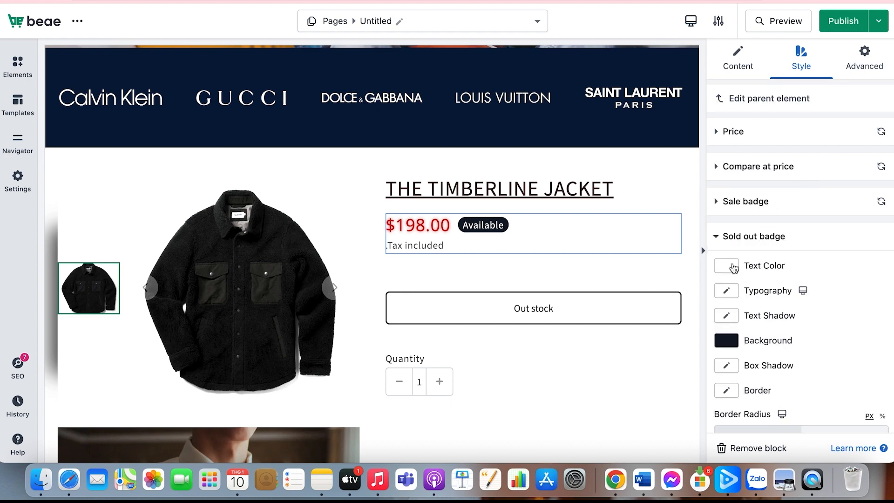
pyautogui.click(728, 263)
pyautogui.scroll(-2, 786, 373)
pyautogui.moveTo(787, 354); pyautogui.dragTo(718, 312)
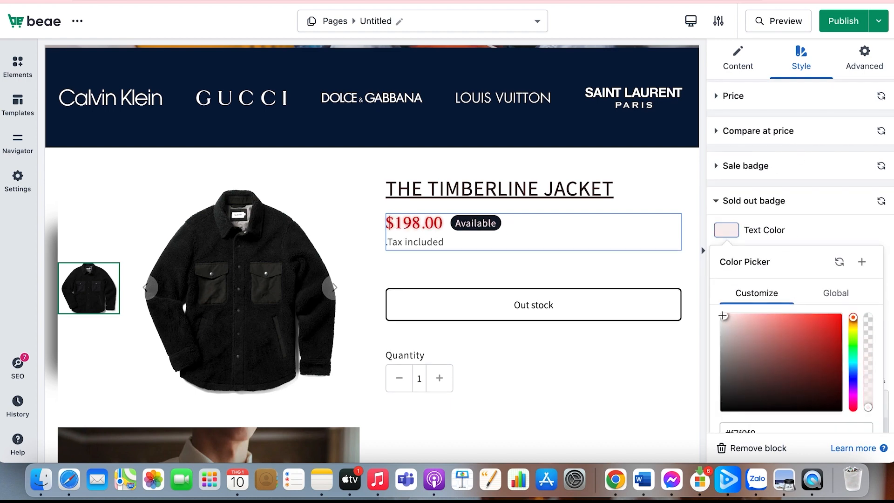
pyautogui.scroll(-1, 727, 247)
# Set the sold out badge's font size to 13 px and its weight to 100
pyautogui.click(726, 226)
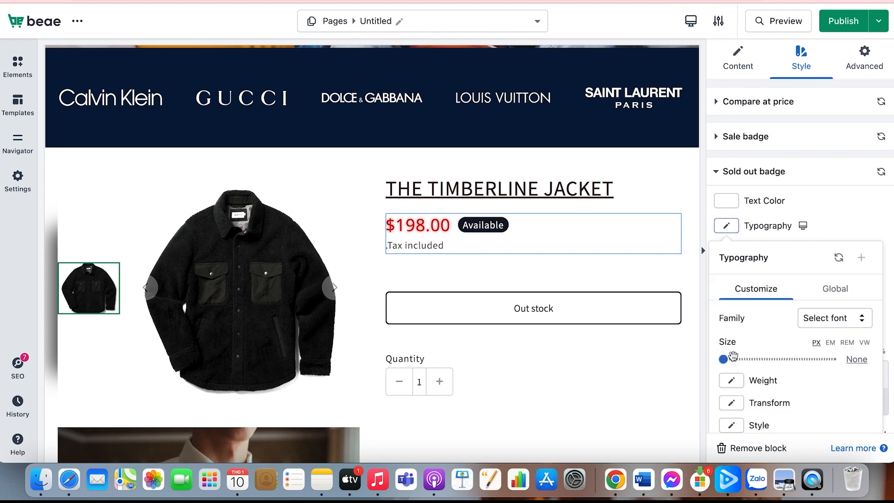
pyautogui.moveTo(733, 359); pyautogui.dragTo(727, 359)
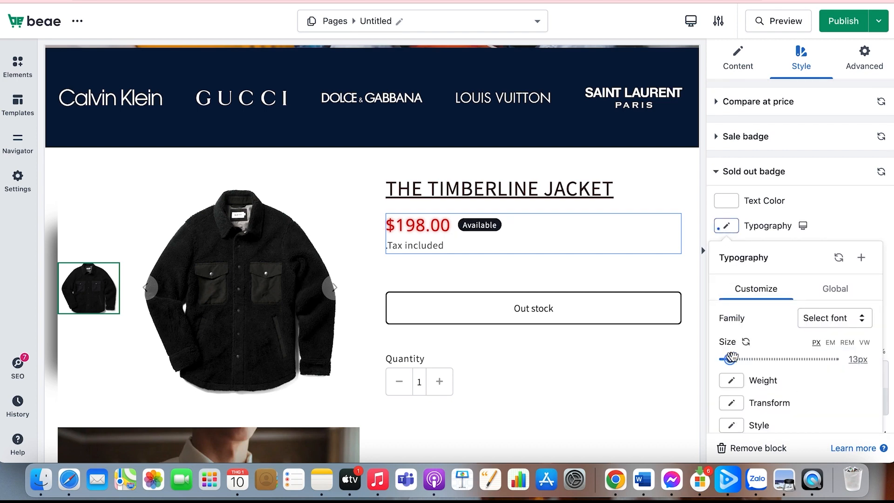
pyautogui.scroll(-3, 794, 342)
pyautogui.click(731, 295)
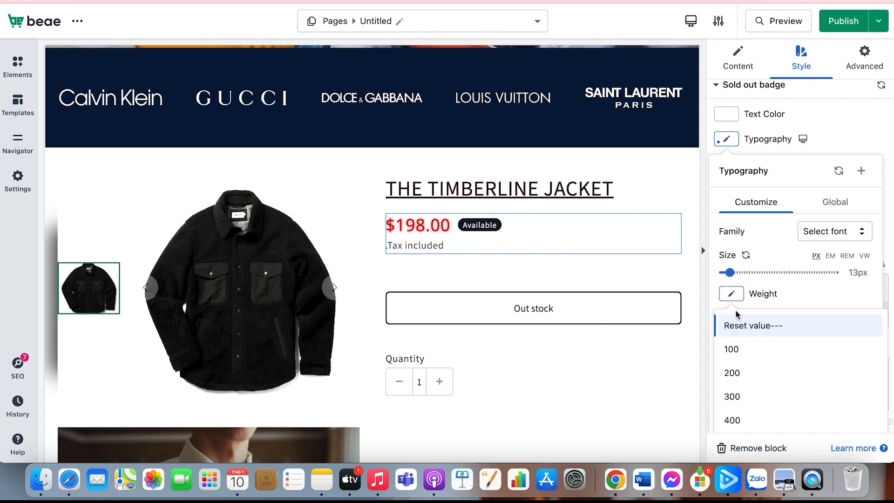
pyautogui.click(741, 347)
# Set the sold out badge's text transform to Uppercase and its font style to Italic
pyautogui.scroll(-1, 741, 347)
pyautogui.click(731, 274)
pyautogui.click(745, 329)
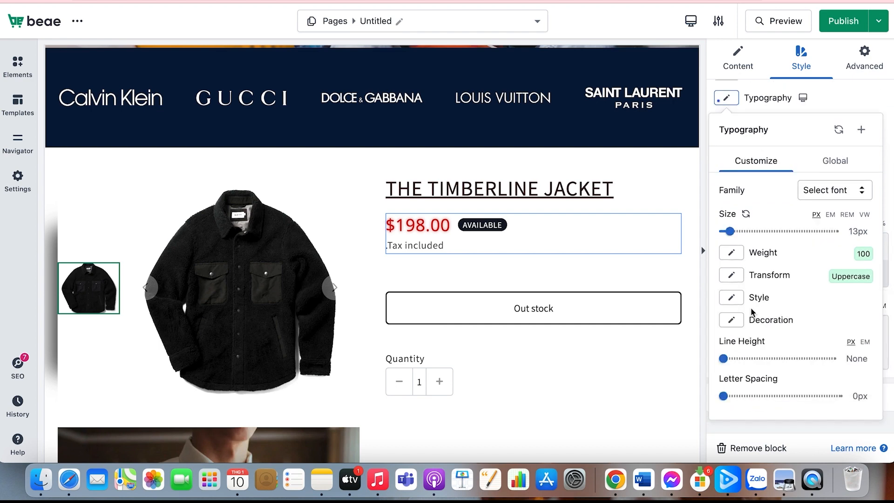
pyautogui.click(752, 307)
pyautogui.click(745, 375)
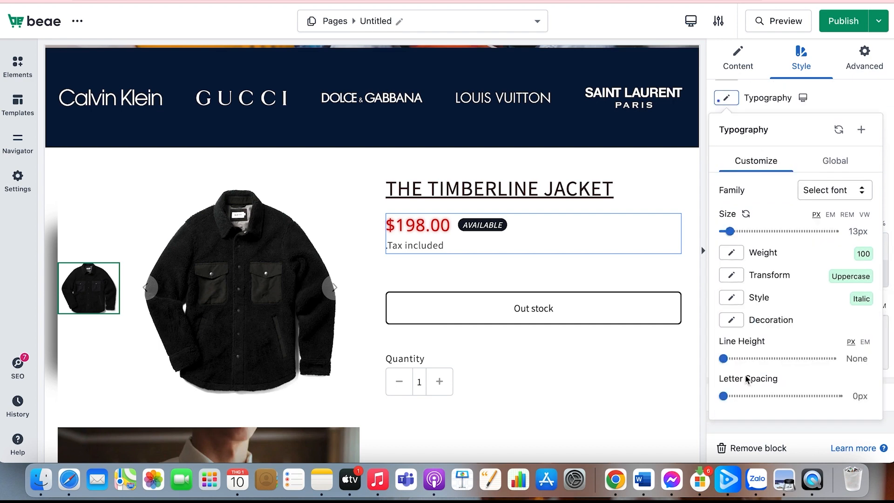
pyautogui.scroll(-1, 744, 355)
pyautogui.click(732, 302)
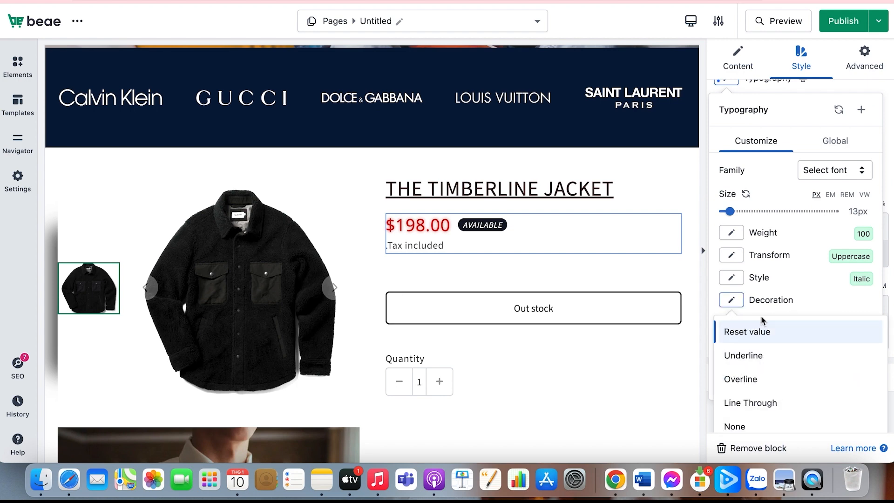
pyautogui.scroll(-1, 761, 317)
pyautogui.click(794, 264)
pyautogui.scroll(2, 778, 258)
pyautogui.click(842, 166)
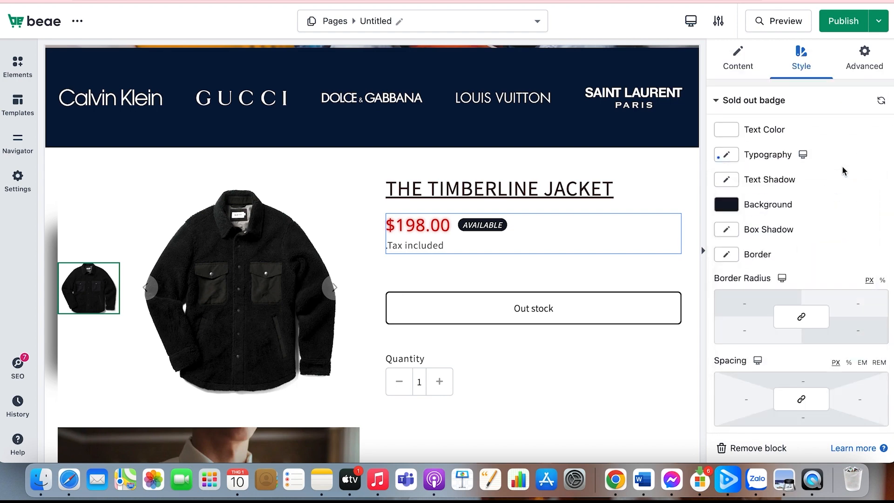
# Set the price taxes notice's text color to #261111
pyautogui.scroll(-3, 791, 279)
pyautogui.click(717, 395)
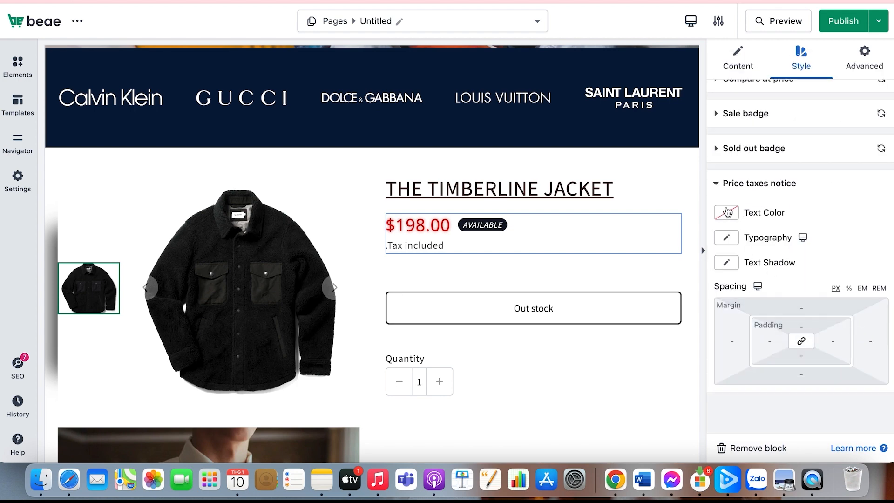
pyautogui.click(727, 212)
pyautogui.click(766, 308)
pyautogui.click(789, 379)
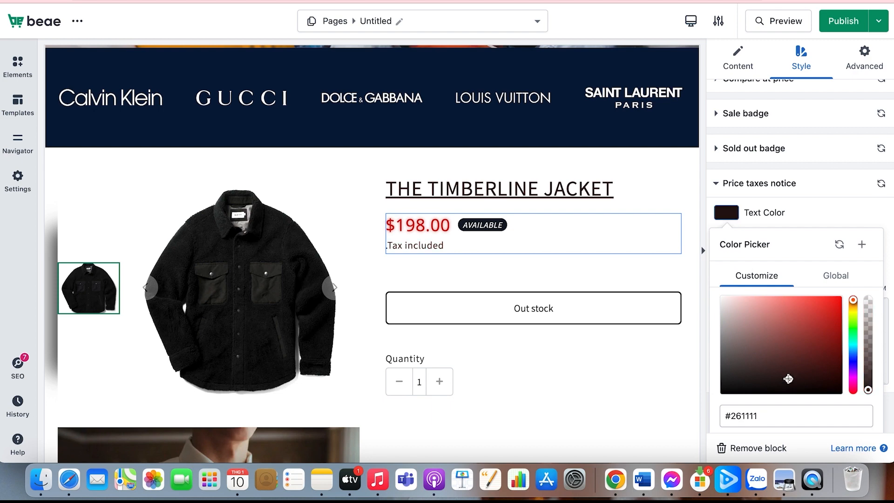
# Reduce the font size of the price taxes notice below the product price
pyautogui.click(853, 211)
pyautogui.click(727, 238)
pyautogui.moveTo(726, 371); pyautogui.dragTo(728, 367)
pyautogui.click(824, 214)
pyautogui.click(726, 263)
# Switch the page editor to the mobile layout
pyautogui.click(806, 242)
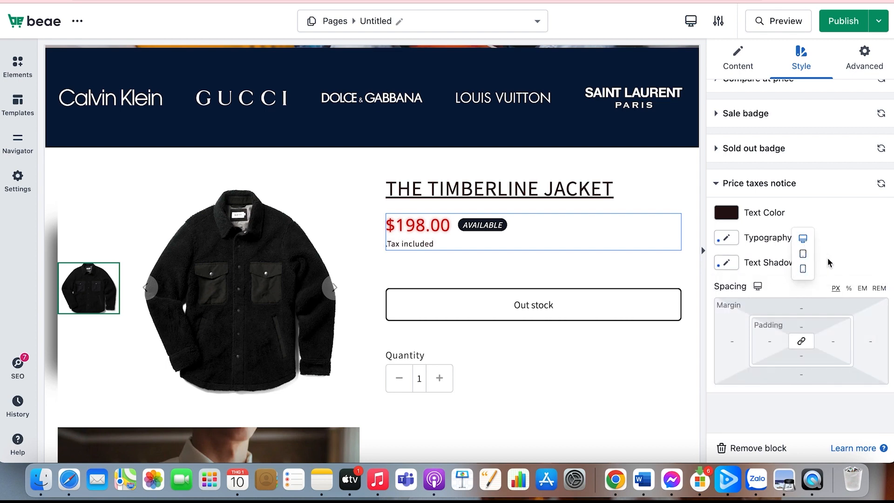
pyautogui.scroll(2, 802, 321)
pyautogui.scroll(-2, 801, 317)
pyautogui.scroll(1, 637, 285)
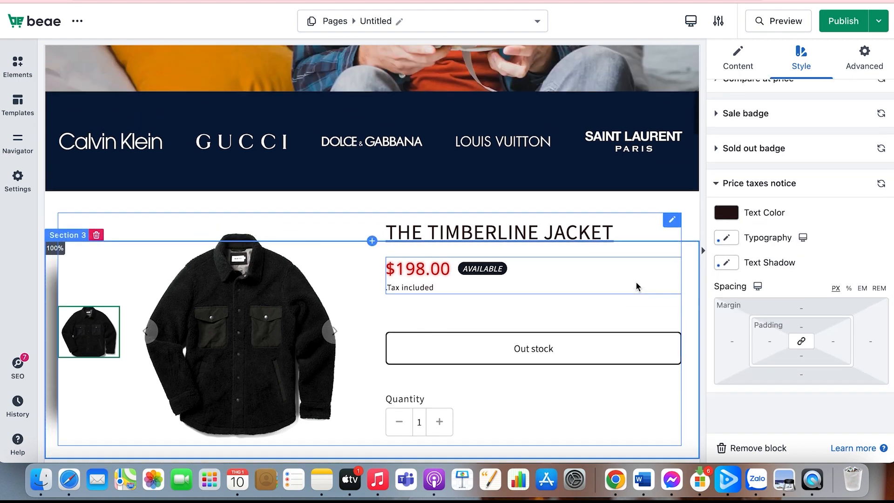
pyautogui.scroll(-1, 637, 285)
pyautogui.click(801, 238)
pyautogui.click(803, 267)
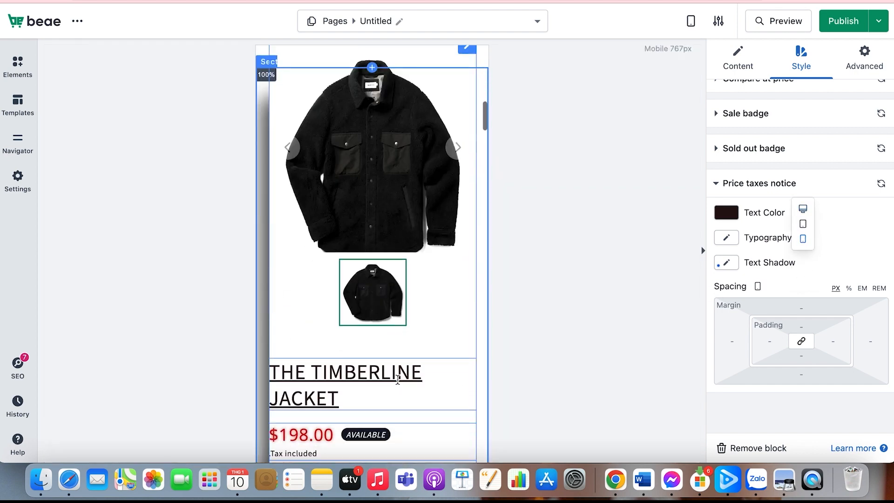
# For the mobile layout, reduce the product title's font size and set its alignment to center
pyautogui.scroll(4, 757, 163)
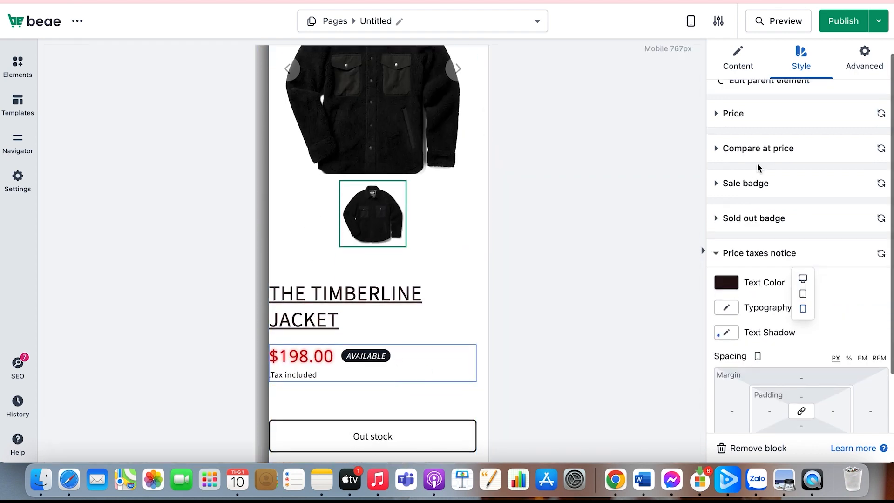
pyautogui.click(750, 131)
pyautogui.click(436, 292)
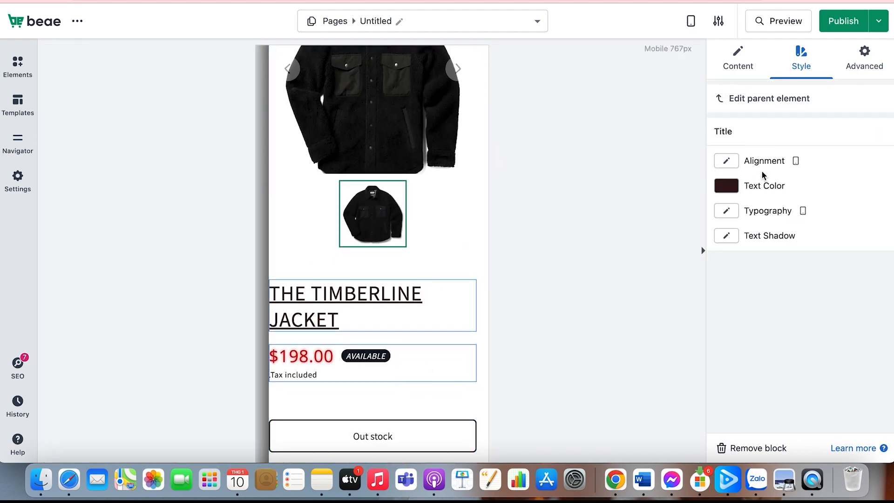
pyautogui.click(726, 161)
pyautogui.click(743, 188)
pyautogui.click(726, 161)
pyautogui.click(722, 188)
pyautogui.click(726, 210)
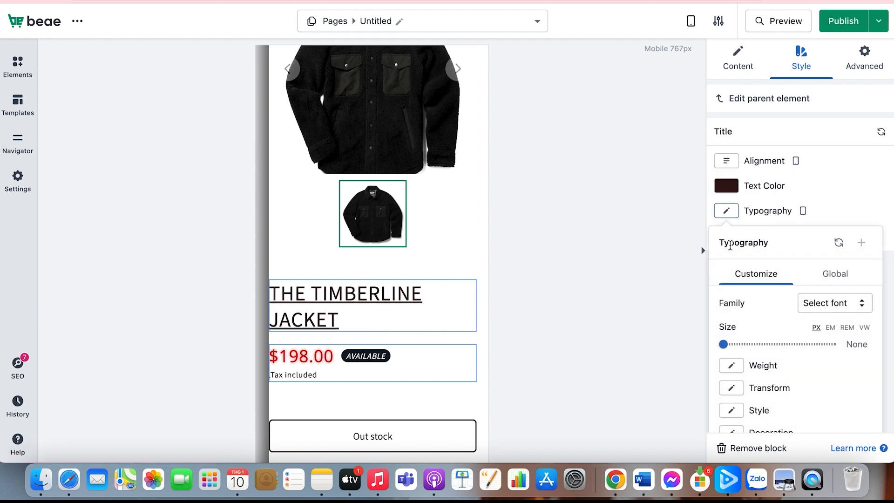
pyautogui.moveTo(723, 344); pyautogui.dragTo(731, 344)
pyautogui.click(727, 165)
pyautogui.click(742, 190)
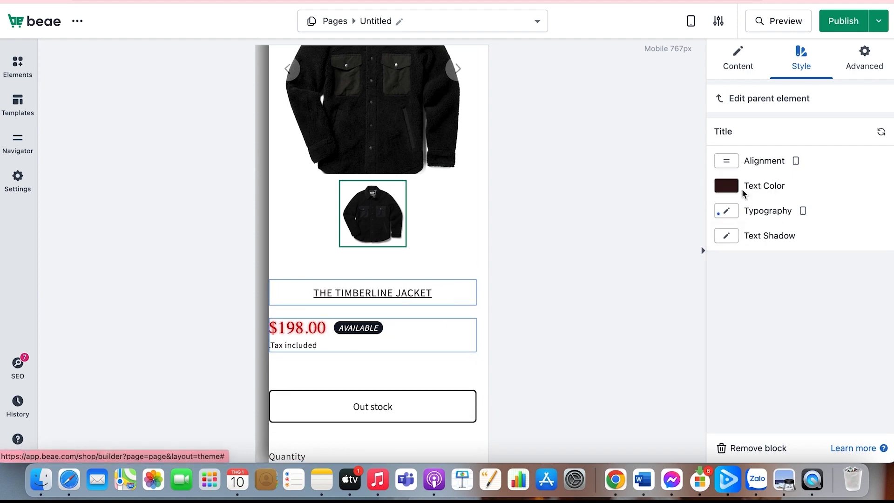
# For the mobile layout, reduce the product price's font size and set the price block's alignment to center
pyautogui.click(305, 339)
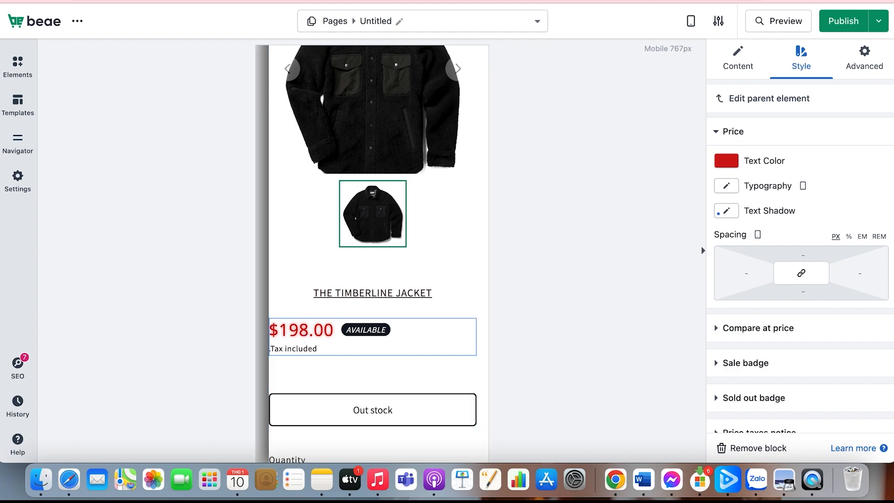
pyautogui.click(727, 186)
pyautogui.moveTo(723, 319); pyautogui.dragTo(733, 319)
pyautogui.click(737, 62)
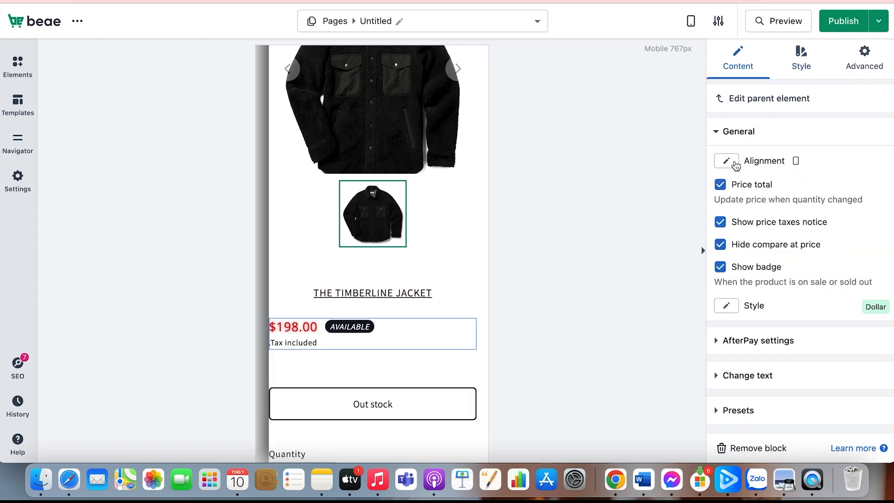
pyautogui.click(731, 163)
pyautogui.click(745, 192)
# Return the editor to the desktop layout and select the Out stock button of the Feature Product block
pyautogui.click(471, 368)
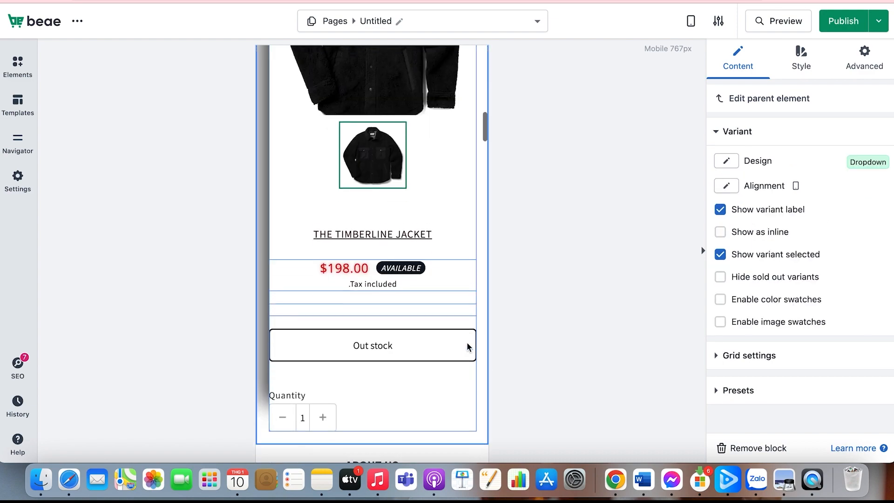
pyautogui.click(690, 20)
pyautogui.click(668, 85)
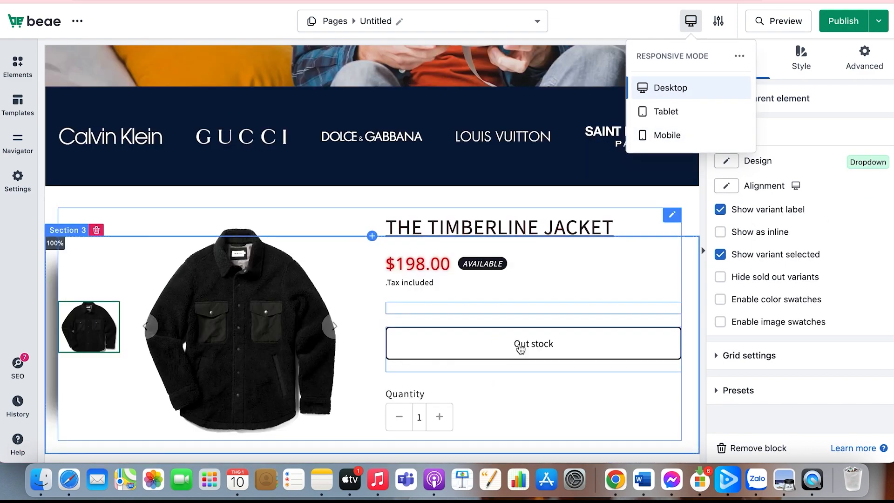
pyautogui.click(558, 345)
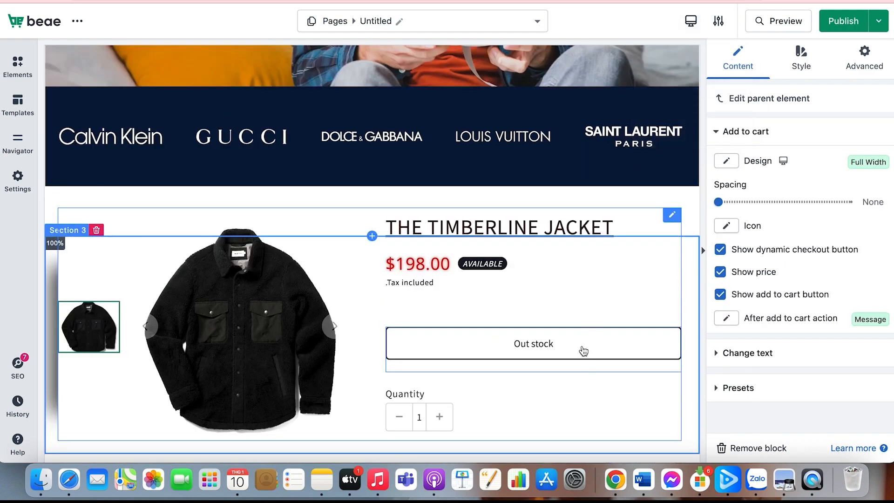
# Set the add to cart button's spacing to 9 px and its design to Inline
pyautogui.moveTo(719, 202)
pyautogui.mouseDown()
pyautogui.moveTo(744, 201)
pyautogui.moveTo(730, 204)
pyautogui.mouseUp()
pyautogui.click(725, 163)
pyautogui.click(734, 214)
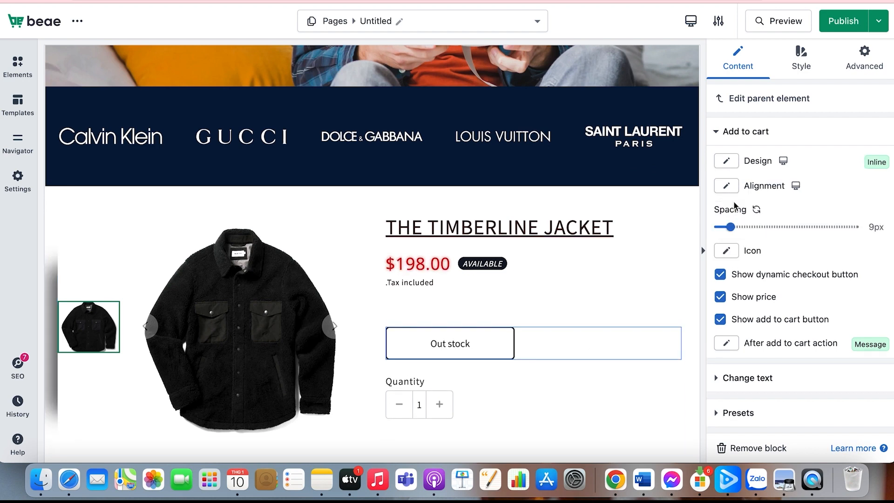
pyautogui.click(726, 163)
pyautogui.click(739, 193)
pyautogui.click(726, 162)
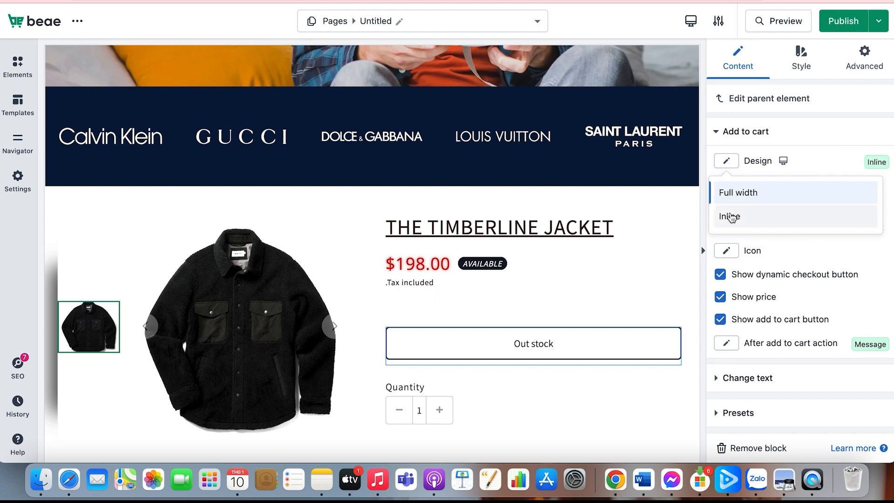
pyautogui.click(735, 214)
pyautogui.click(726, 251)
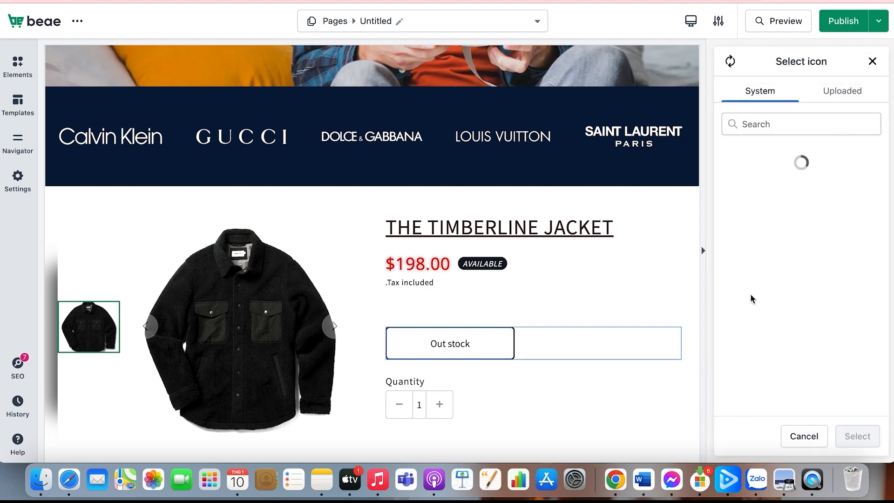
pyautogui.scroll(-1, 783, 304)
pyautogui.scroll(-3, 782, 304)
pyautogui.click(872, 61)
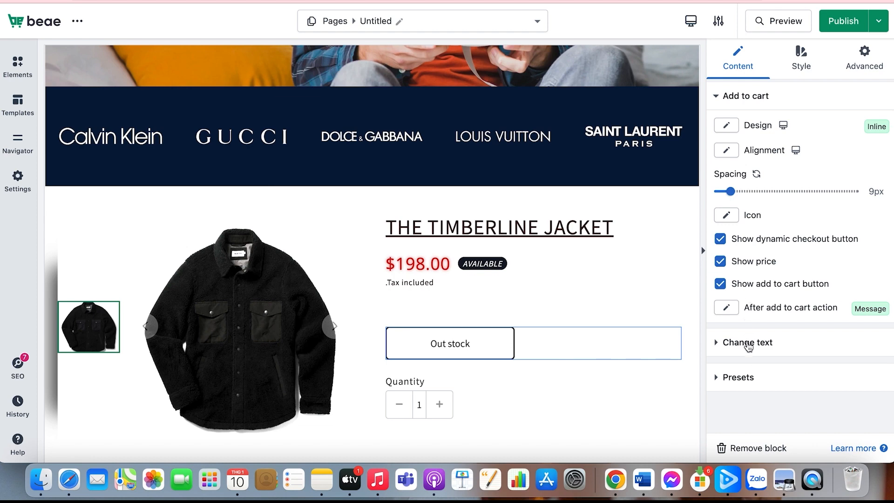
# Change the button's out of stock text to "Shop Now"
pyautogui.scroll(1, 739, 306)
pyautogui.scroll(-1, 753, 375)
pyautogui.click(767, 343)
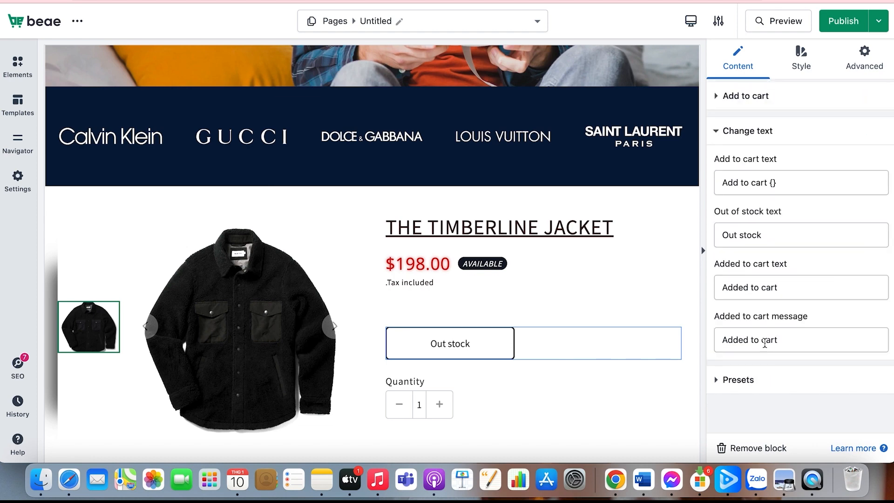
pyautogui.tripleClick(745, 231)
pyautogui.press('BackSpace')
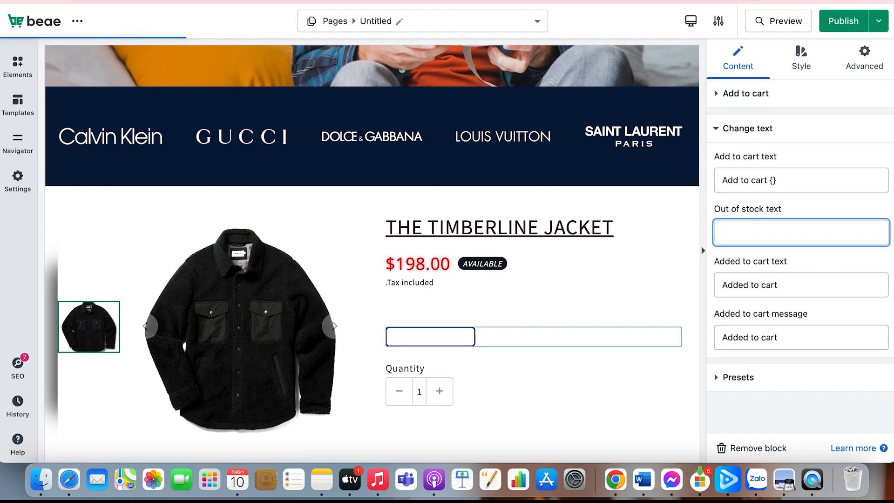
pyautogui.press('BackSpace')
pyautogui.press('BackSpace')
pyautogui.press('BackSpace')
pyautogui.write('hop Now')
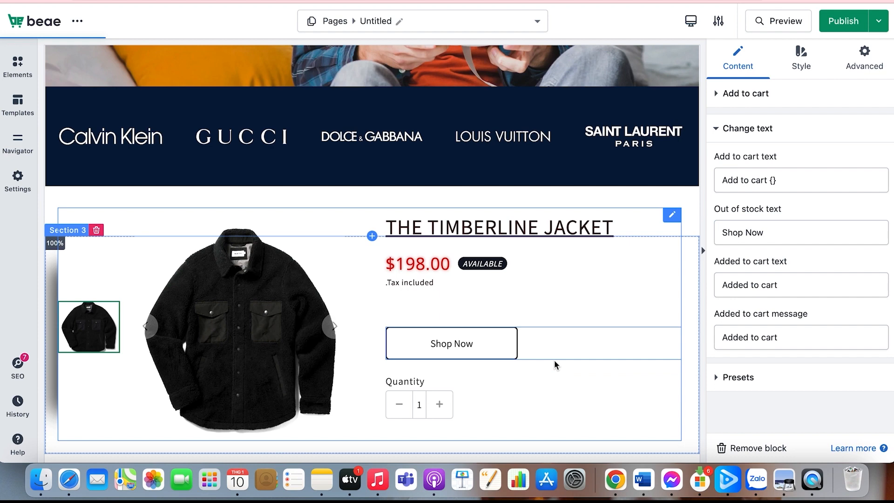
# Set the add to cart button's font size to 16 px and its weight to 200
pyautogui.click(801, 58)
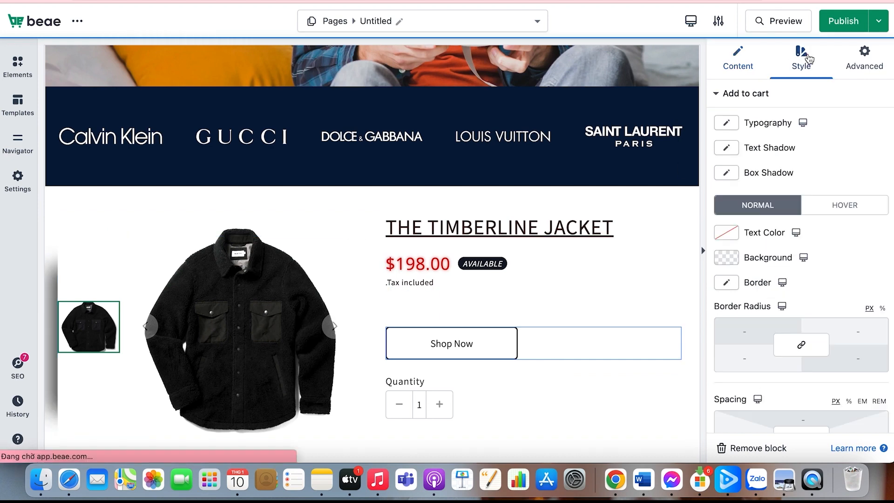
pyautogui.click(728, 124)
pyautogui.moveTo(724, 256)
pyautogui.mouseDown()
pyautogui.moveTo(744, 255)
pyautogui.moveTo(732, 257)
pyautogui.mouseUp()
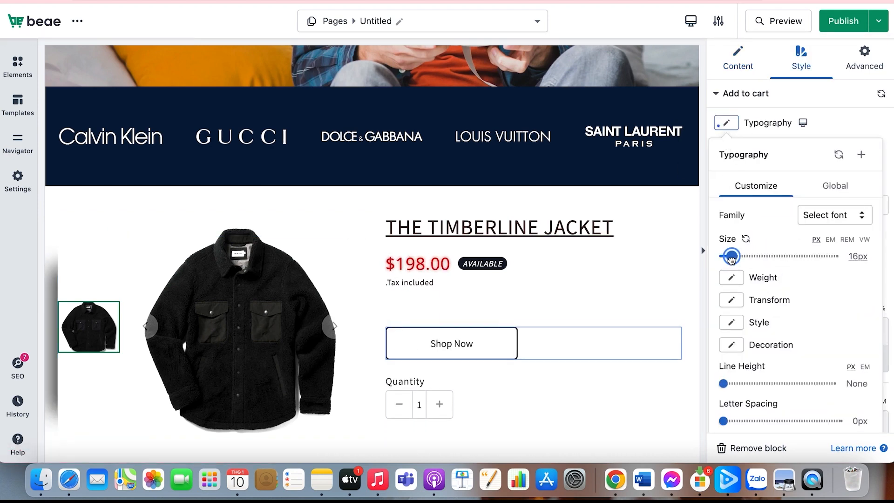
pyautogui.click(737, 281)
pyautogui.click(737, 335)
pyautogui.click(733, 282)
pyautogui.click(741, 361)
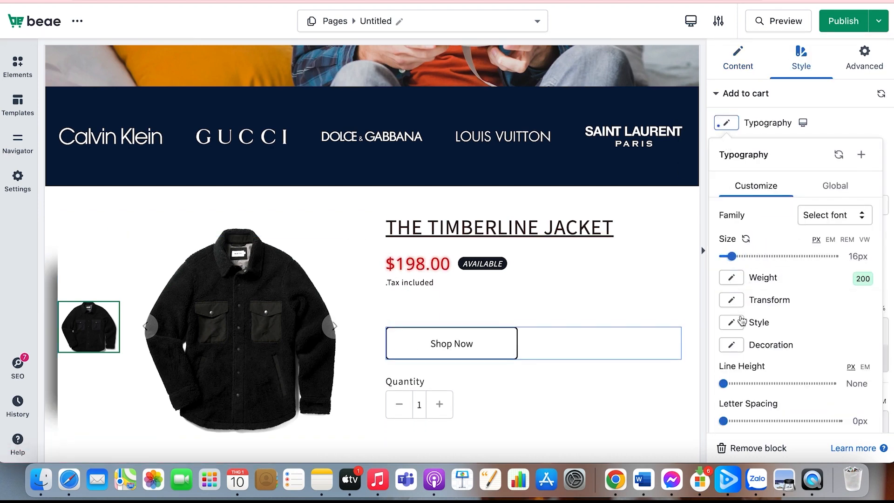
# Set the add to cart button's text transform to Uppercase and reduce its line height
pyautogui.scroll(-1, 741, 319)
pyautogui.click(732, 268)
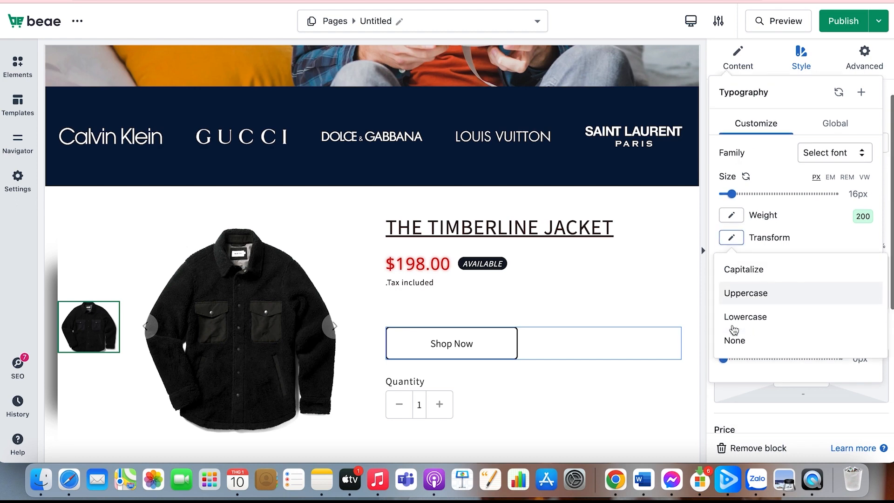
pyautogui.click(745, 293)
pyautogui.moveTo(747, 320); pyautogui.dragTo(727, 321)
pyautogui.click(772, 414)
# Set the font size of the add to cart button's price to 41 px and select the quantity selector below it
pyautogui.scroll(-4, 768, 354)
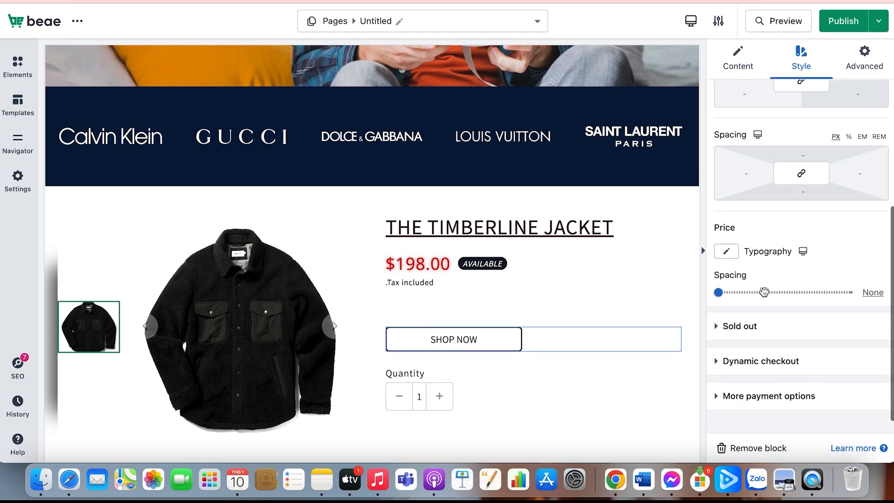
pyautogui.rightClick(728, 234)
pyautogui.click(729, 233)
pyautogui.click(731, 238)
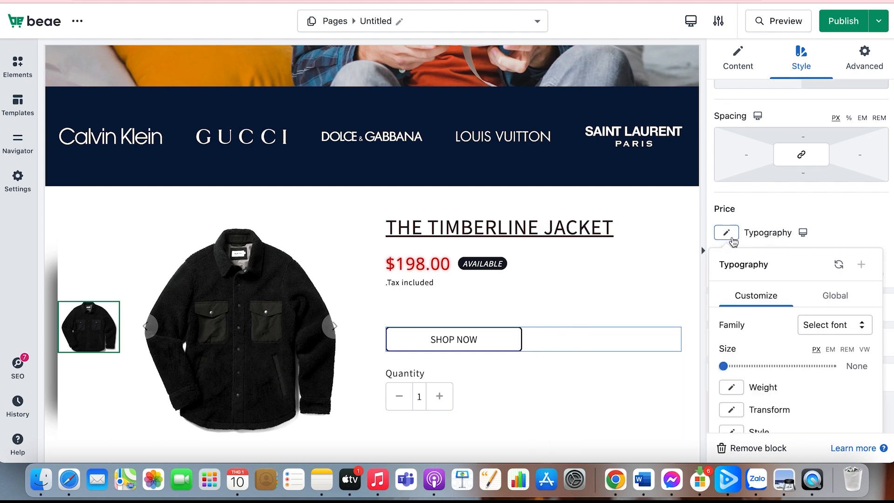
pyautogui.moveTo(733, 364); pyautogui.dragTo(748, 364)
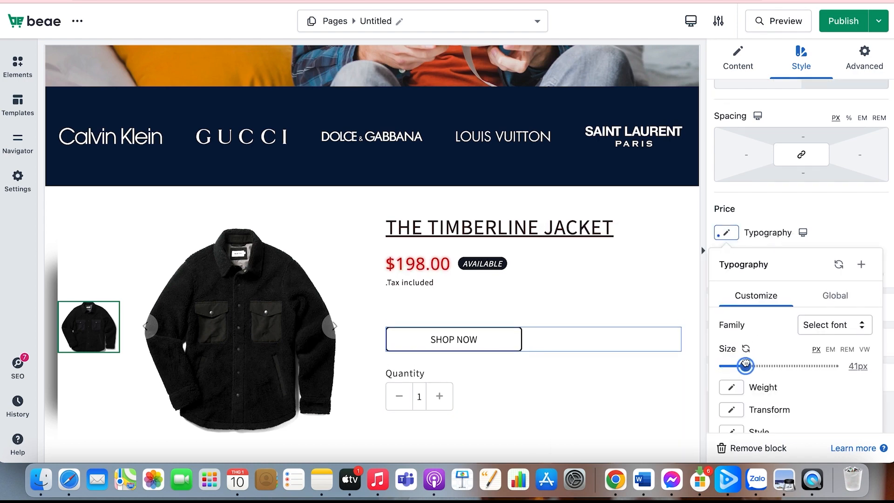
pyautogui.click(814, 215)
pyautogui.scroll(5, 738, 270)
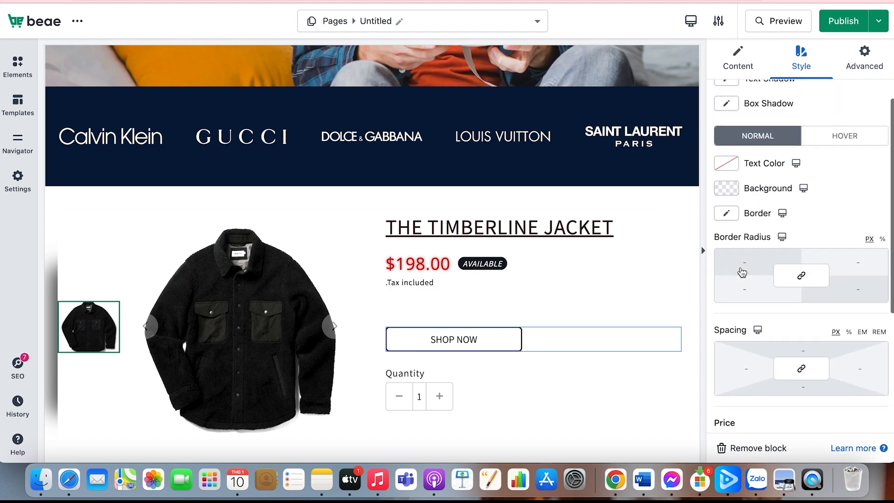
pyautogui.scroll(-3, 586, 260)
pyautogui.click(454, 338)
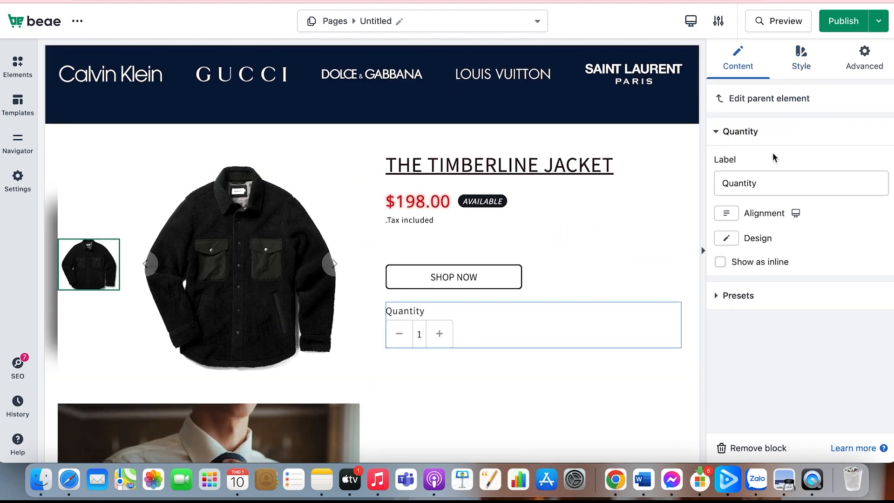
# Try the center alignment, Dropdown design and inline display on the quantity selector
pyautogui.moveTo(726, 218)
pyautogui.click(741, 241)
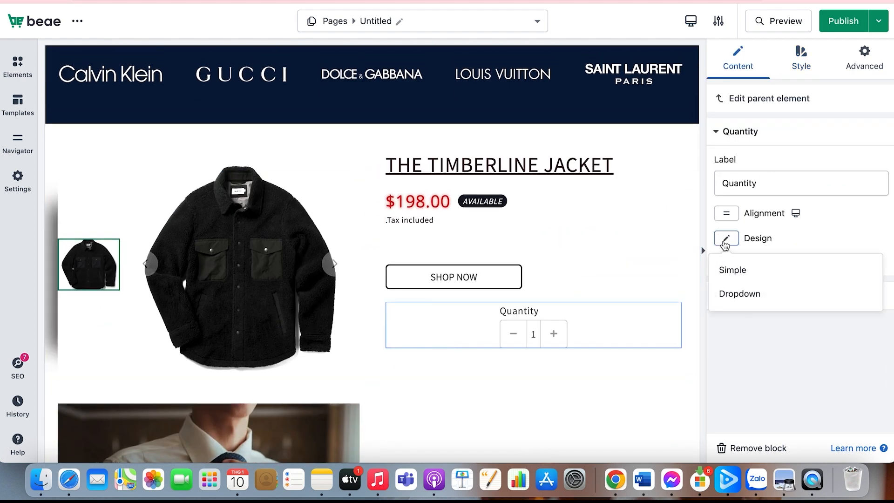
pyautogui.click(724, 241)
pyautogui.click(741, 293)
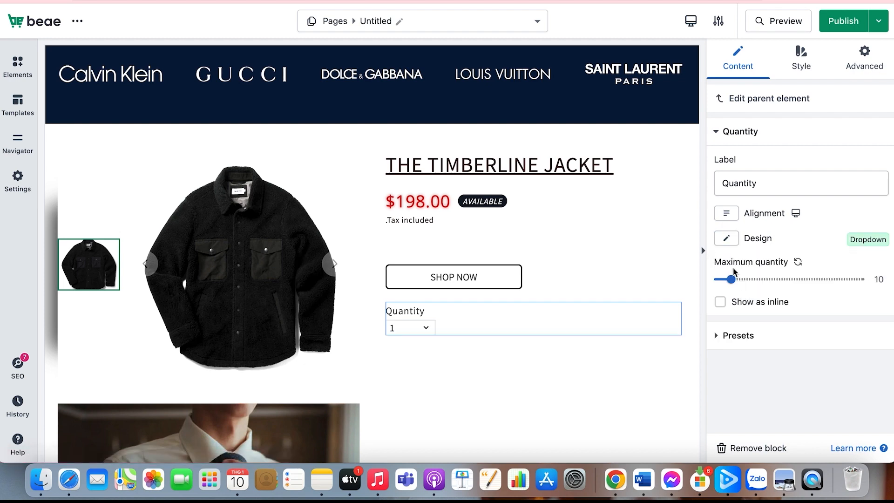
pyautogui.click(733, 292)
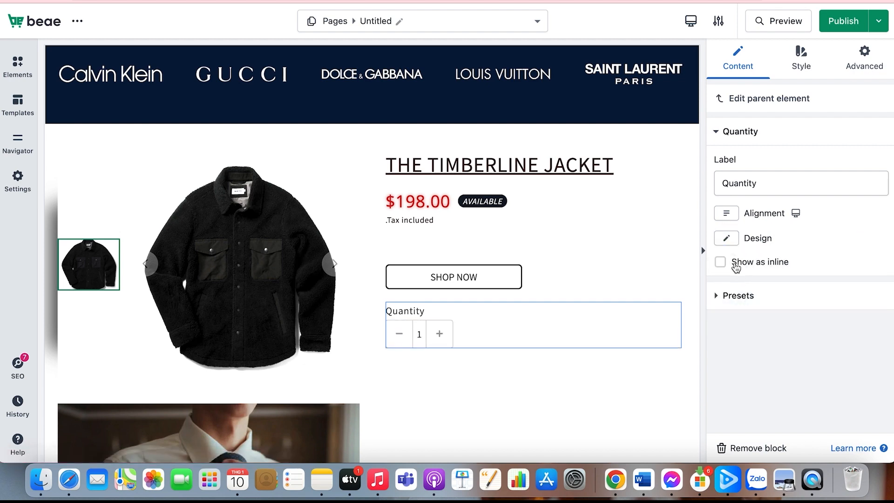
pyautogui.click(721, 263)
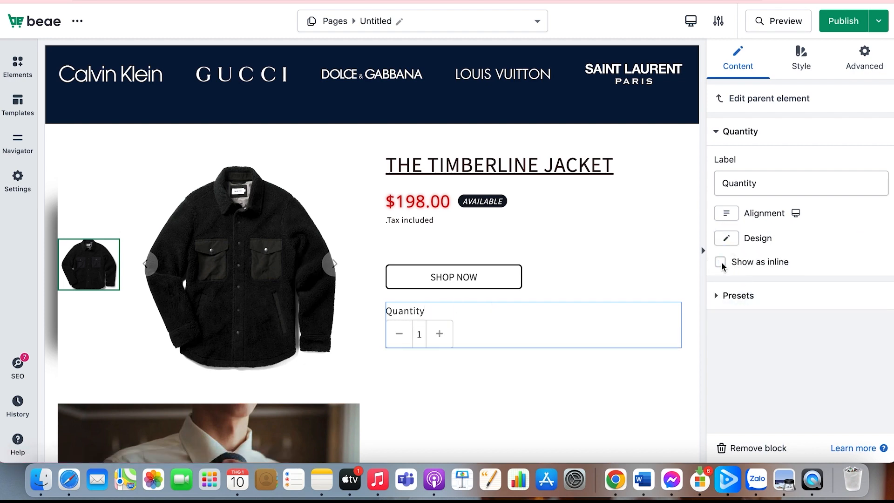
pyautogui.click(739, 298)
# Set the quantity label's text color to #120606
pyautogui.click(801, 60)
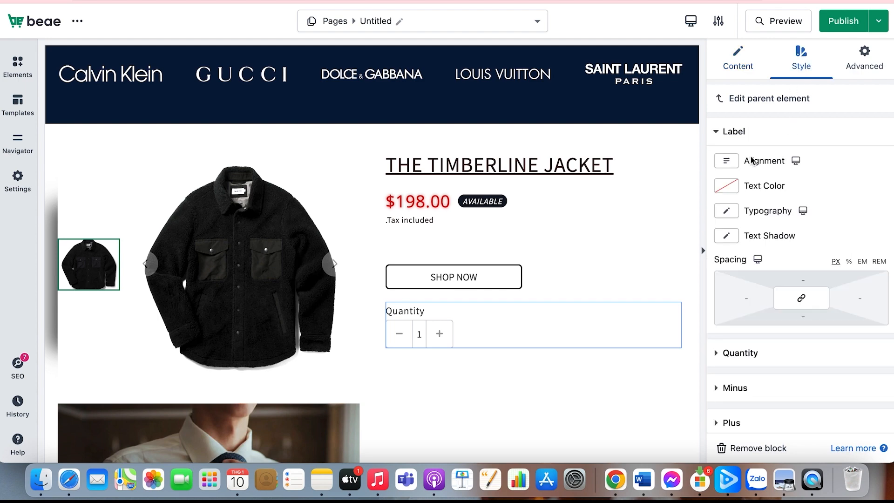
pyautogui.click(727, 185)
pyautogui.click(760, 285)
pyautogui.moveTo(761, 286); pyautogui.dragTo(797, 359)
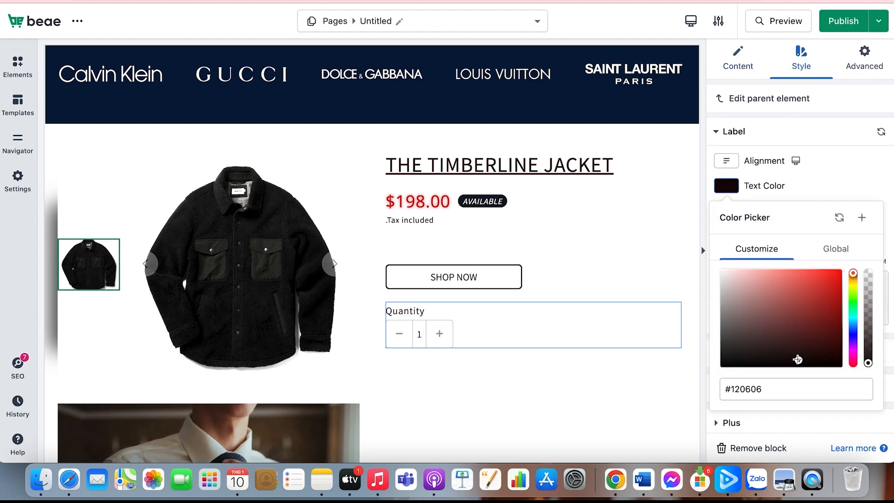
pyautogui.click(823, 174)
# Set the quantity label's font size to 17 px and look at the available font sources without choosing a font
pyautogui.click(726, 211)
pyautogui.click(730, 344)
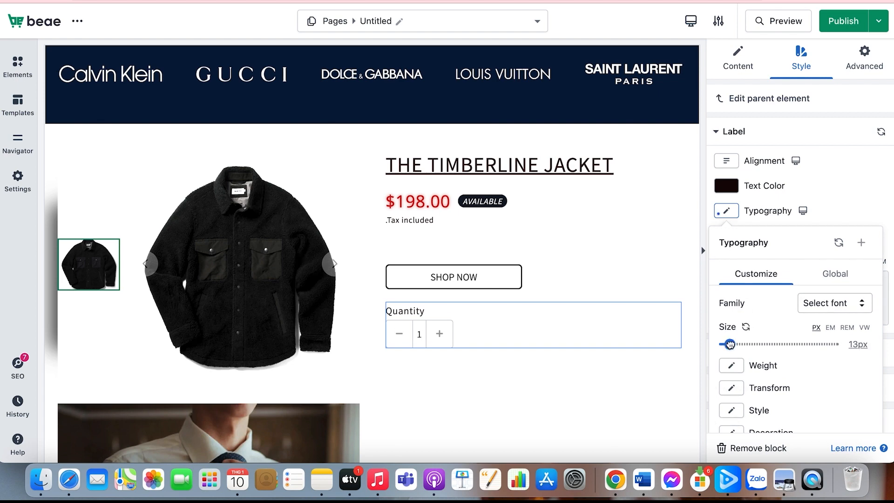
pyautogui.moveTo(730, 344); pyautogui.dragTo(732, 344)
pyautogui.click(819, 303)
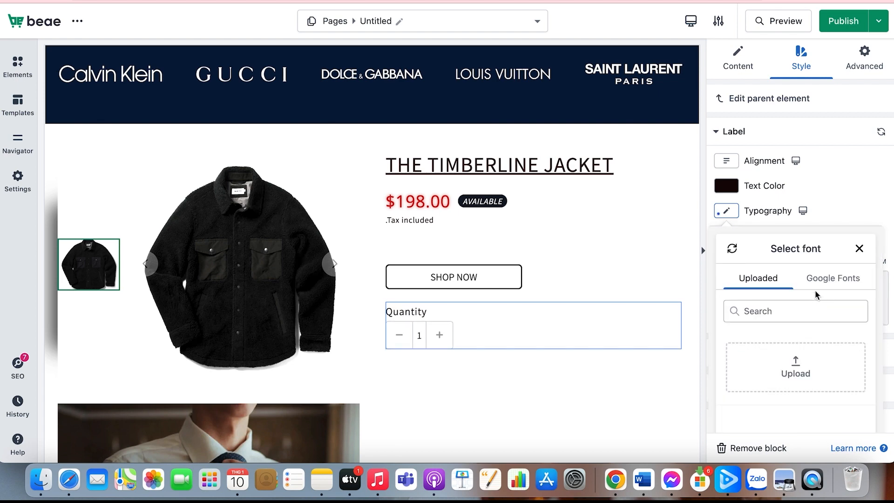
pyautogui.click(813, 278)
pyautogui.click(860, 248)
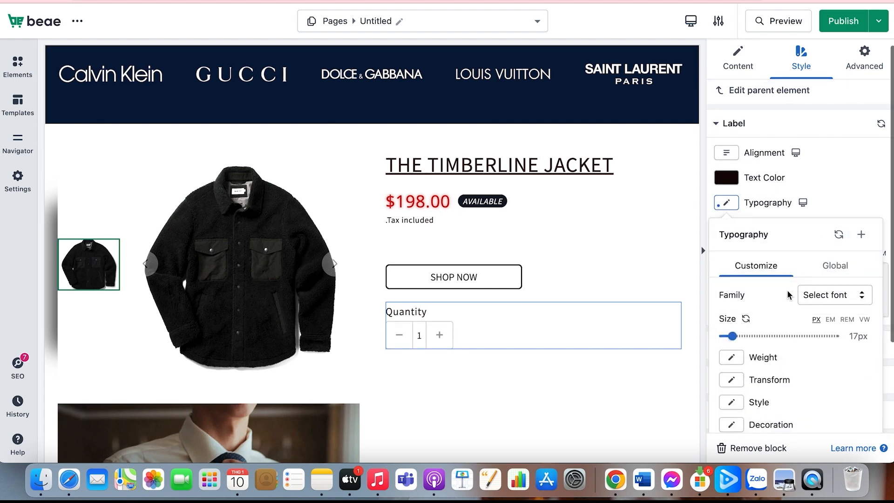
# Set the quantity label's line height to 32 px
pyautogui.scroll(-3, 784, 298)
pyautogui.click(733, 346)
pyautogui.moveTo(733, 345); pyautogui.dragTo(738, 345)
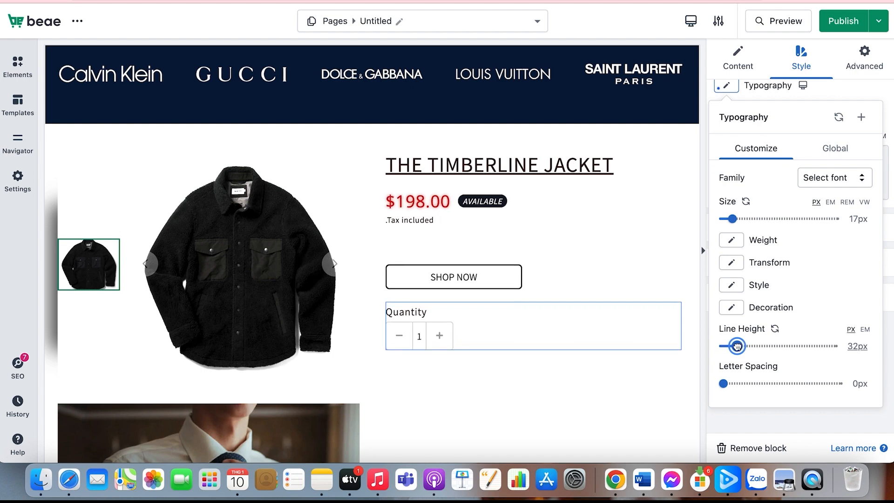
pyautogui.click(841, 98)
# Set the normal-state color of the quantity selector's minus button to #1a1616
pyautogui.click(756, 343)
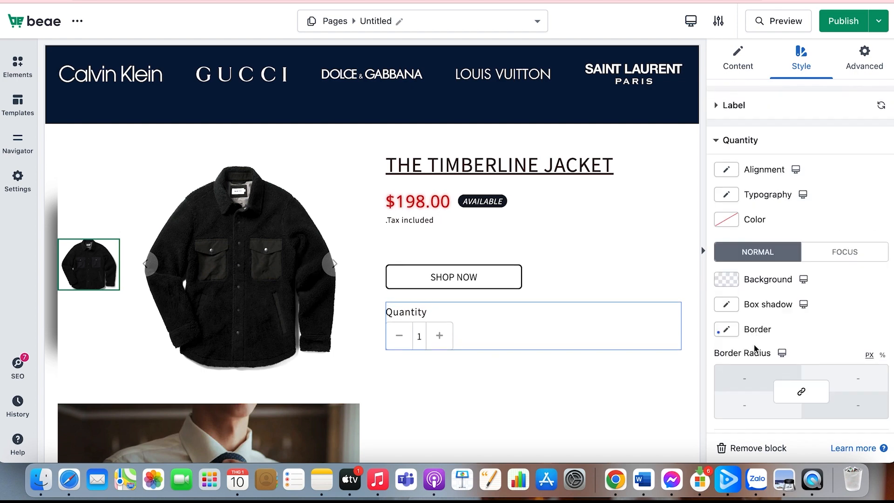
pyautogui.scroll(-5, 753, 344)
pyautogui.click(743, 355)
pyautogui.scroll(1, 743, 235)
pyautogui.click(726, 161)
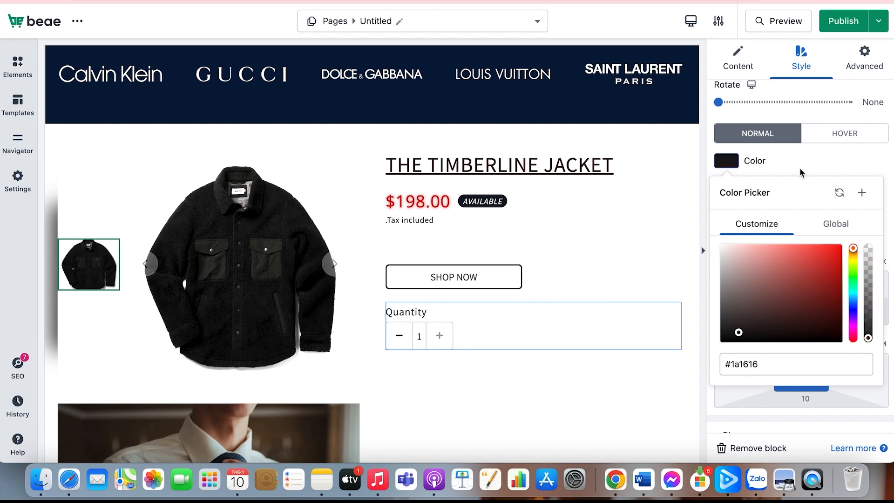
pyautogui.click(810, 155)
# Set the plus button's hover color to a dark reddish brown and its size to 22 px
pyautogui.scroll(-3, 769, 238)
pyautogui.click(753, 373)
pyautogui.scroll(-1, 755, 377)
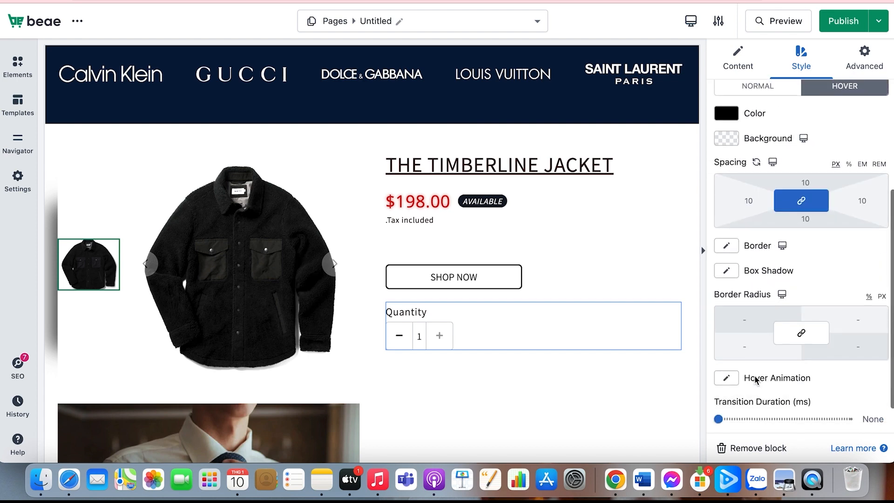
pyautogui.scroll(2, 755, 379)
pyautogui.click(726, 161)
pyautogui.click(765, 318)
pyautogui.scroll(4, 786, 324)
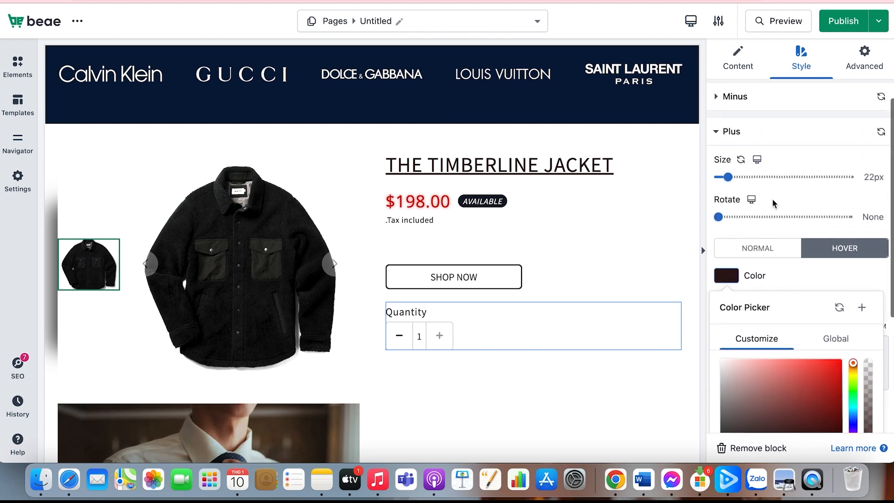
pyautogui.moveTo(726, 177)
pyautogui.mouseDown()
pyautogui.moveTo(742, 177)
pyautogui.moveTo(718, 177)
pyautogui.moveTo(728, 178)
pyautogui.mouseUp()
pyautogui.scroll(2, 755, 243)
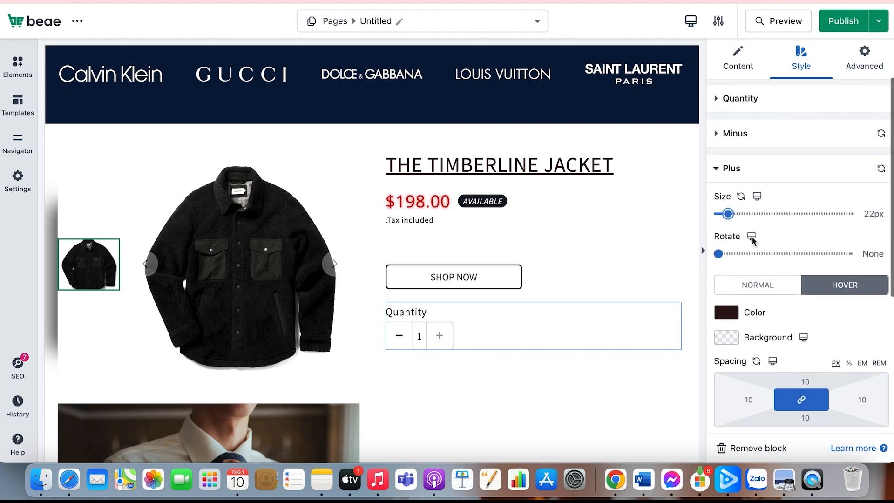
# Darken the plus button's hover color to near-black and set its transition duration to 214 ms
pyautogui.click(733, 311)
pyautogui.scroll(-3, 760, 380)
pyautogui.click(756, 399)
pyautogui.click(817, 407)
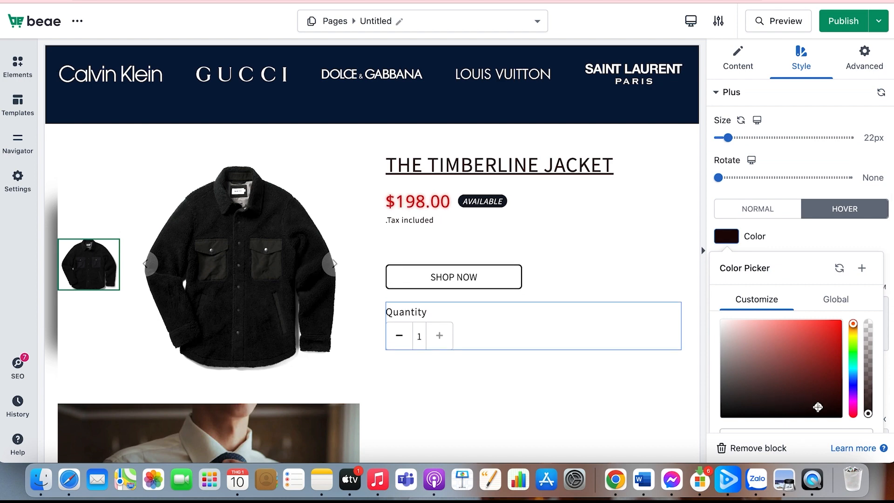
pyautogui.click(804, 239)
pyautogui.scroll(-4, 780, 312)
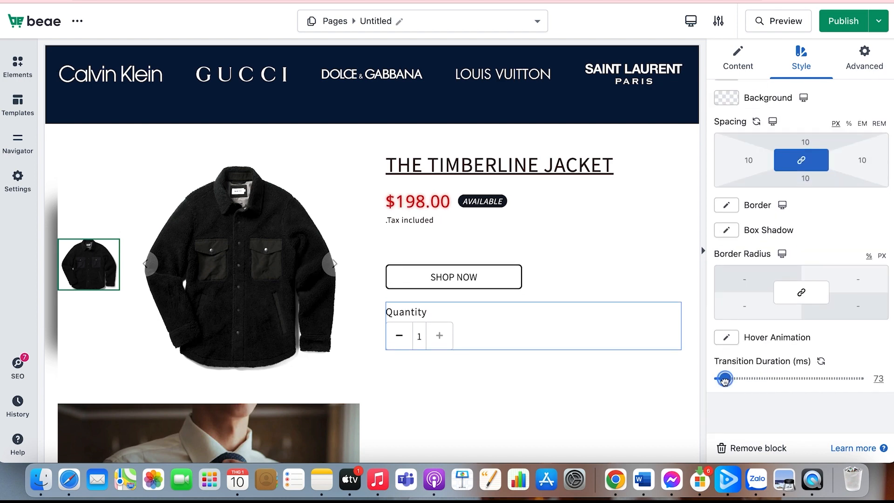
pyautogui.moveTo(724, 381); pyautogui.dragTo(737, 378)
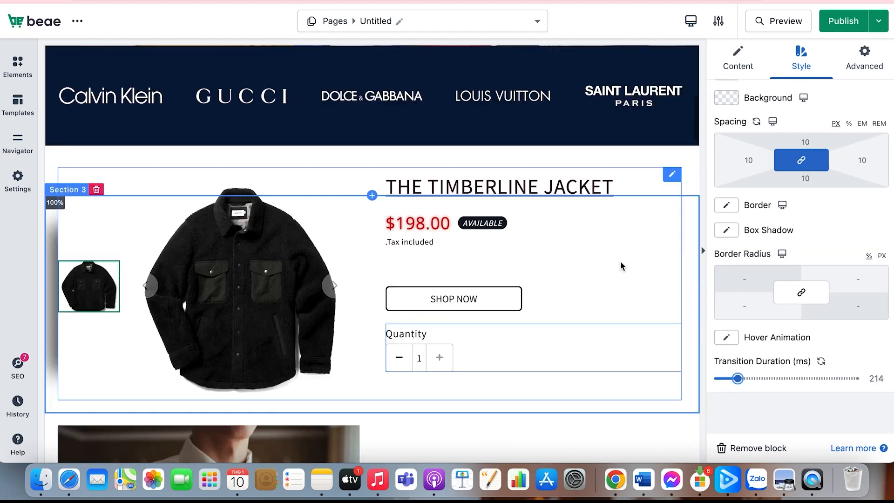
pyautogui.rightClick(593, 266)
pyautogui.rightClick(578, 267)
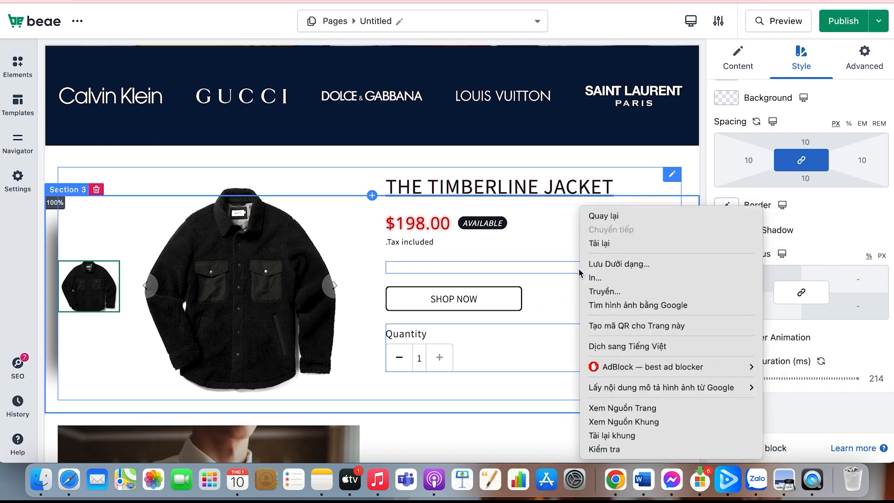
pyautogui.click(579, 267)
pyautogui.click(597, 417)
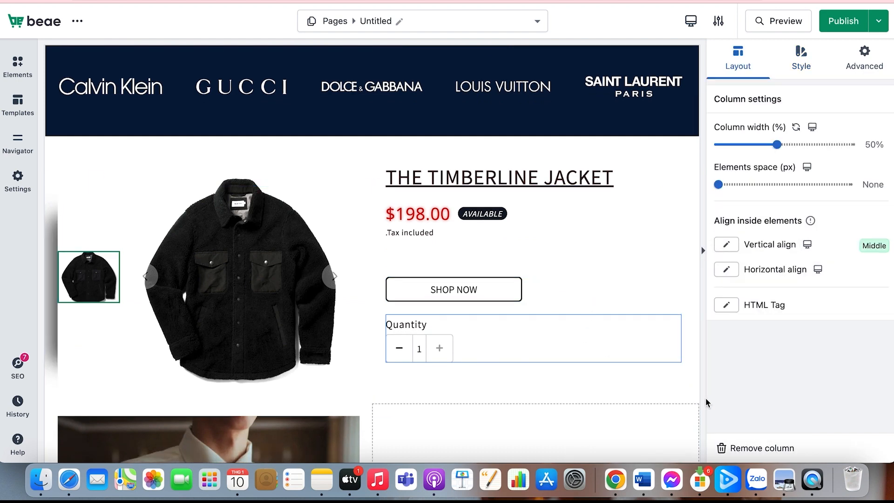
pyautogui.scroll(3, 690, 361)
pyautogui.scroll(-2, 690, 362)
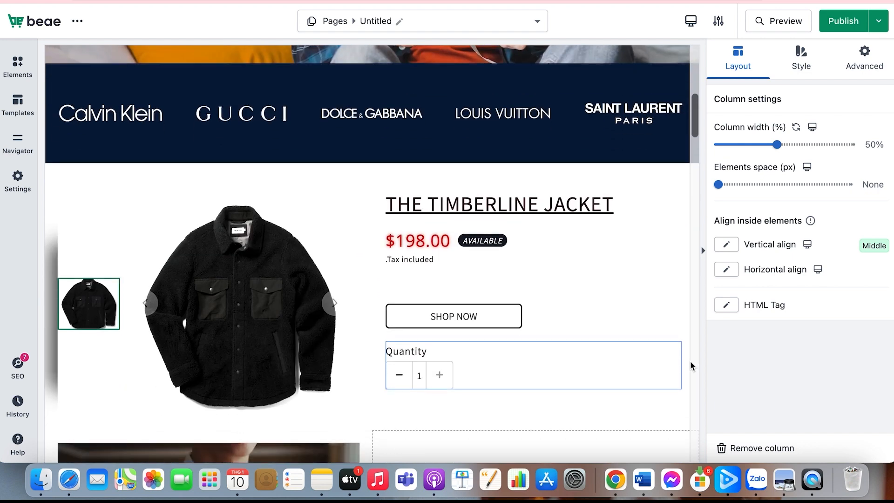
# Preview the page and examine how the customized product block looks in the online store
pyautogui.click(770, 24)
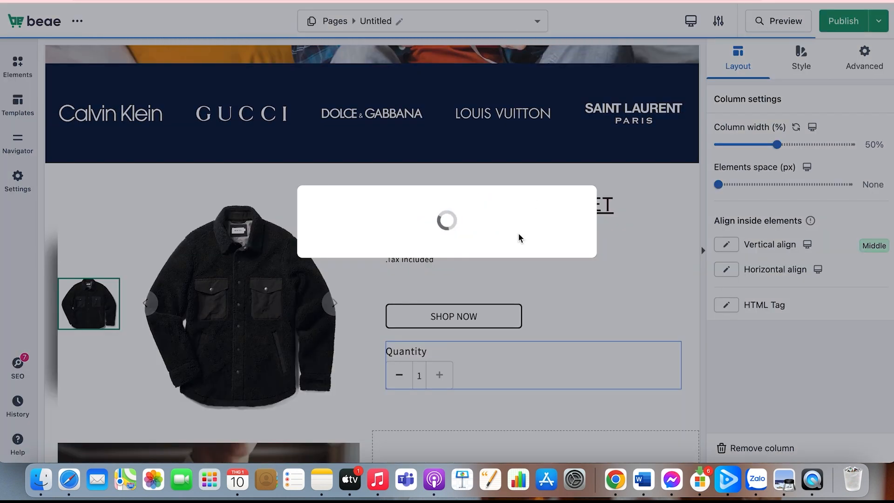
pyautogui.click(562, 76)
pyautogui.click(490, 257)
pyautogui.scroll(-5, 489, 251)
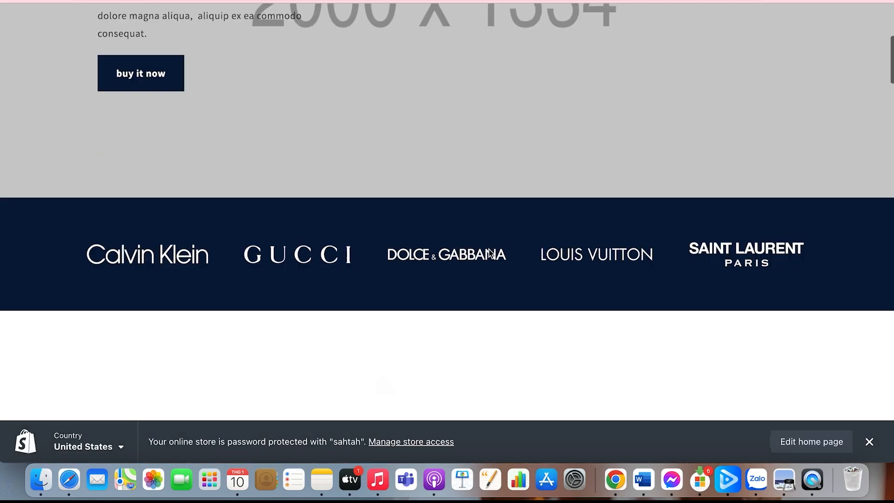
pyautogui.scroll(-20, 490, 253)
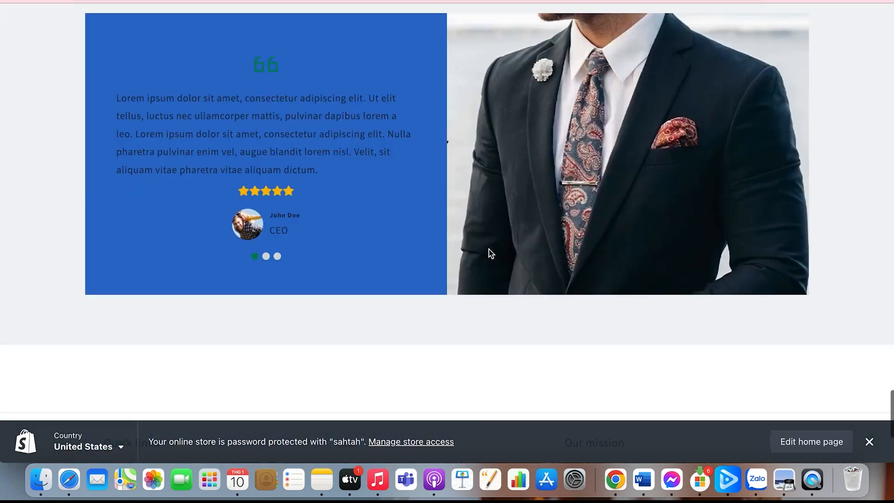
pyautogui.scroll(20, 489, 253)
pyautogui.scroll(-6, 489, 254)
pyautogui.scroll(2, 489, 265)
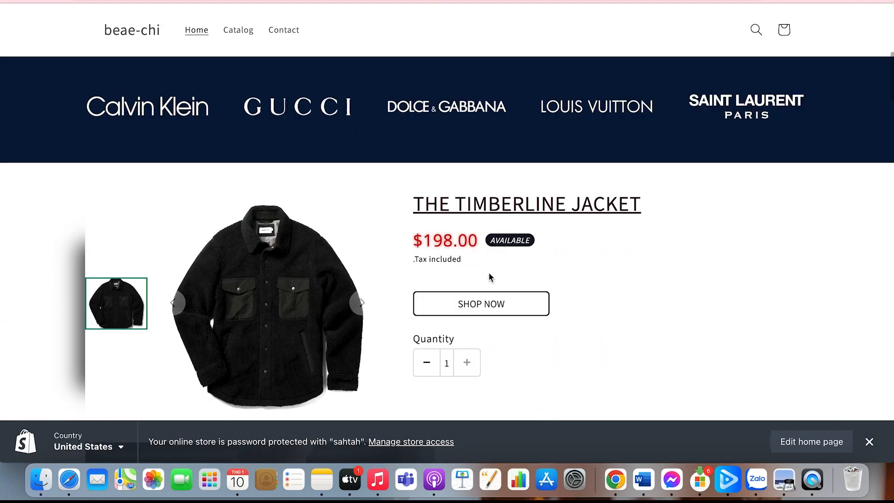